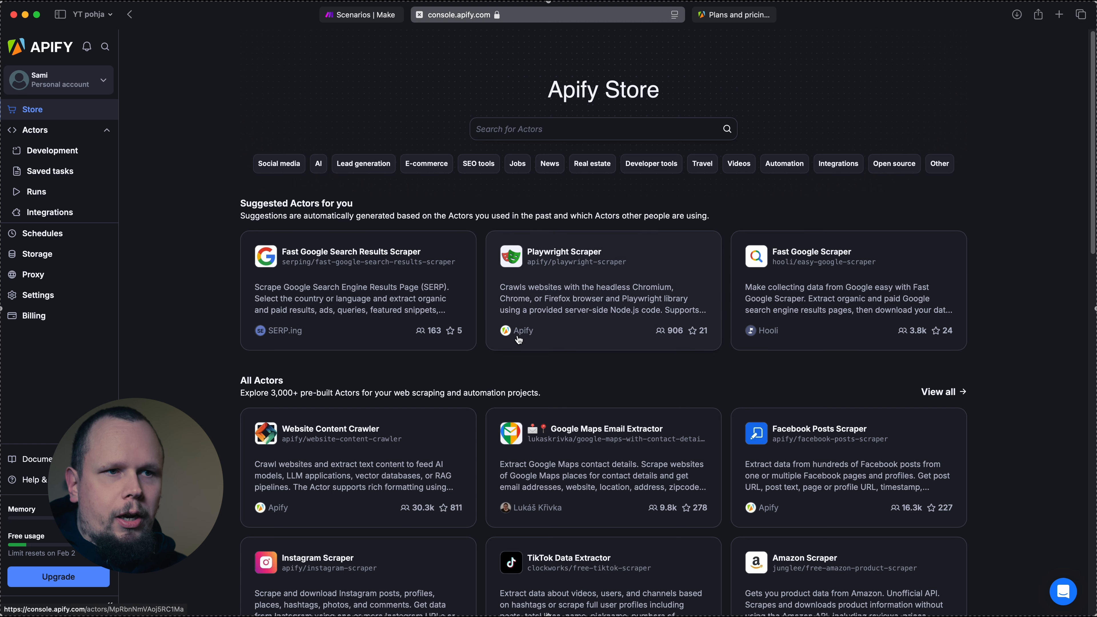
# Browse the Apify Store's suggested, popular and community Actors to see which scrapers are available
pyautogui.scroll(-3, 341, 445)
pyautogui.scroll(-1, 341, 444)
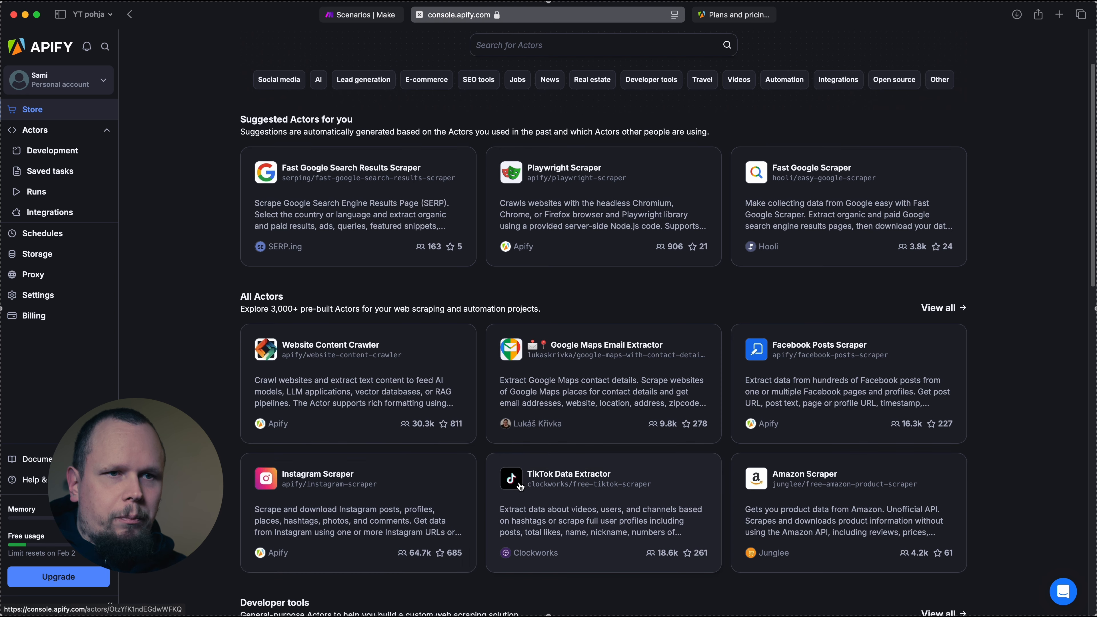
pyautogui.scroll(-15, 546, 487)
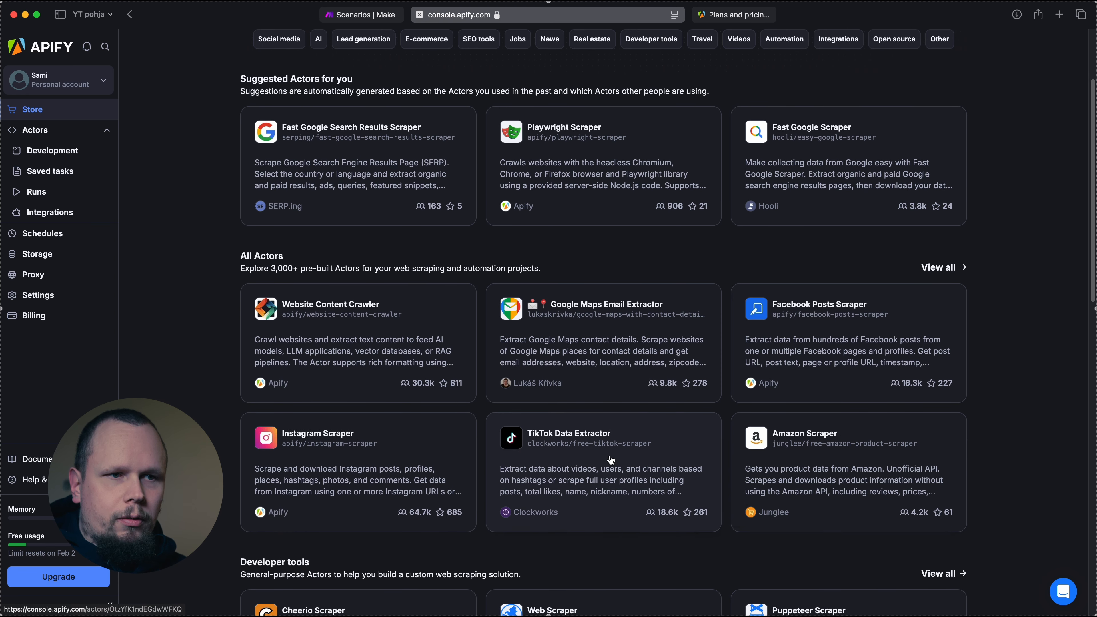
pyautogui.scroll(-5, 610, 459)
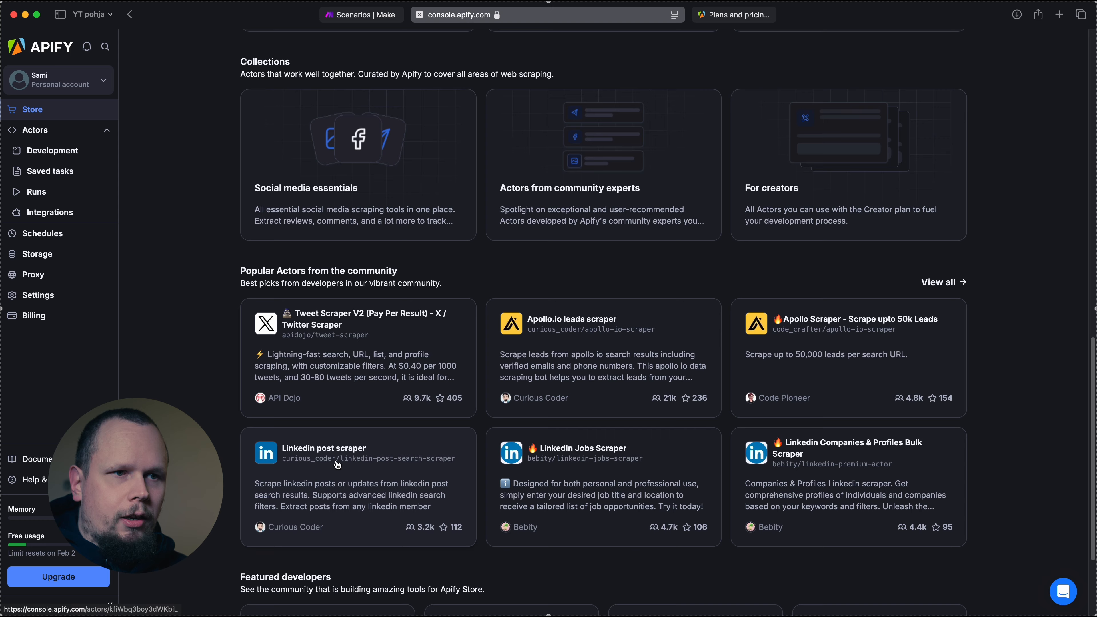
pyautogui.scroll(-1, 501, 446)
pyautogui.scroll(-3, 501, 446)
pyautogui.scroll(16, 502, 443)
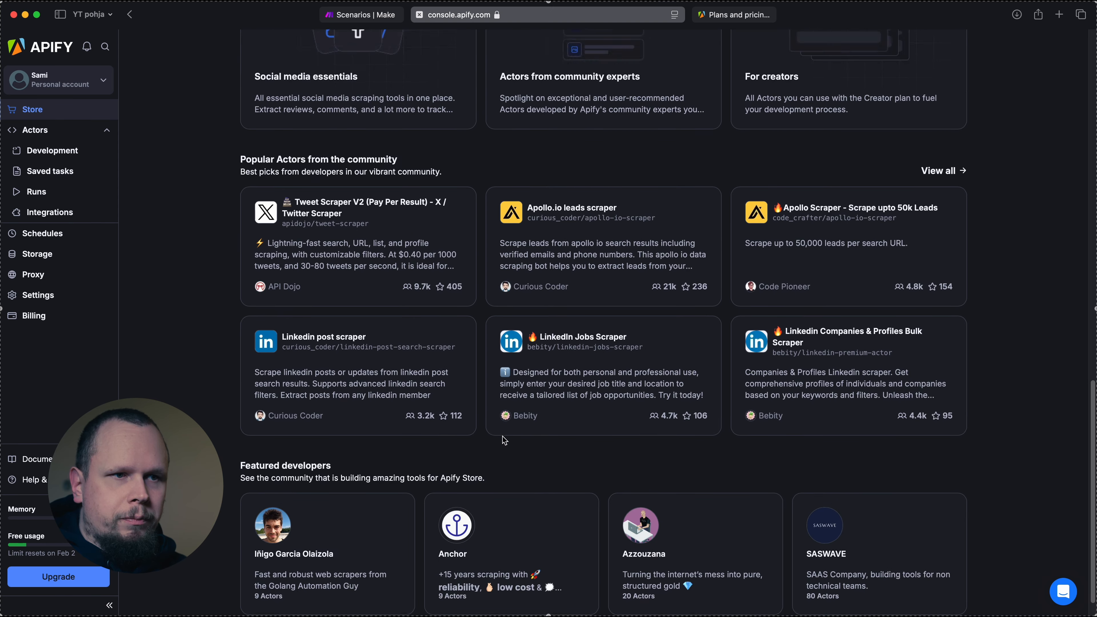
pyautogui.scroll(13, 503, 439)
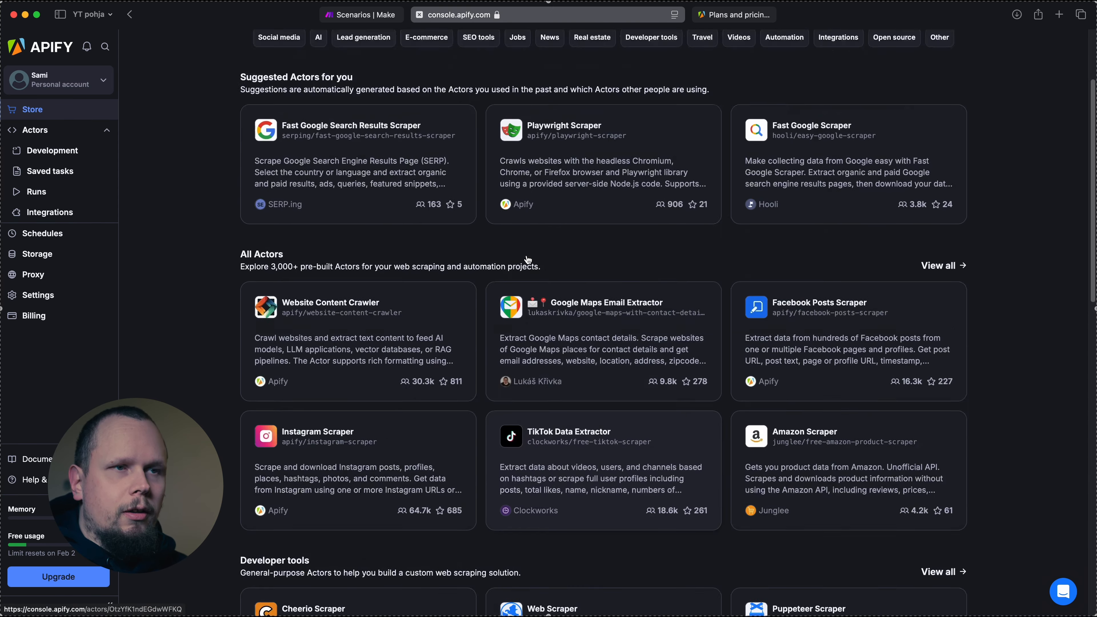
pyautogui.scroll(-6, 537, 323)
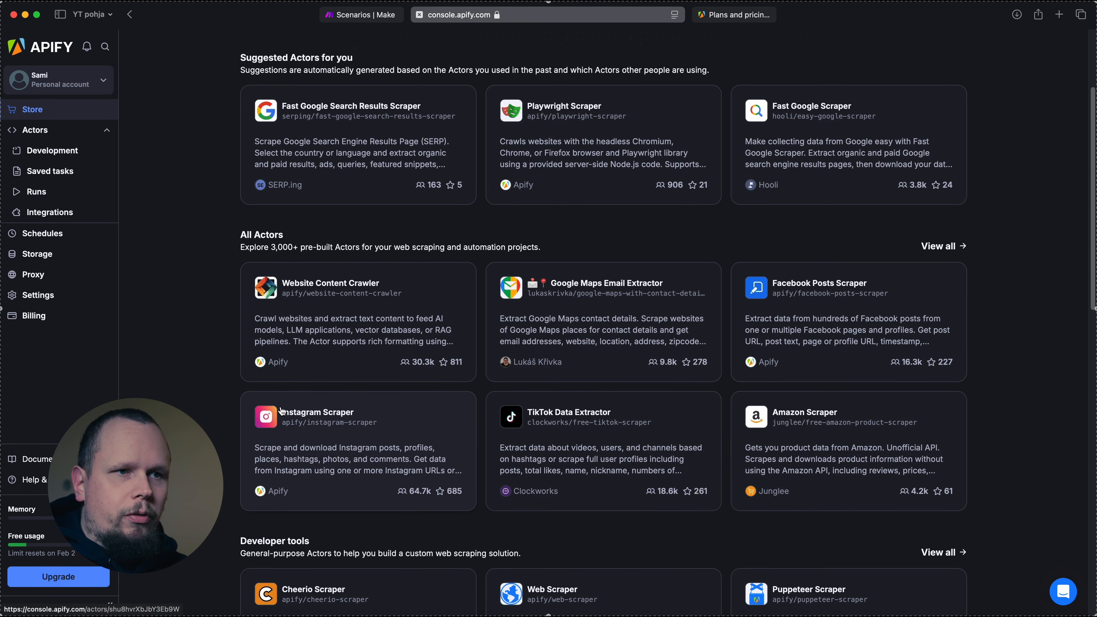
# Open the Instagram Scraper Actor and replace the username in its Instagram URL with the profile owner's username
pyautogui.click(319, 427)
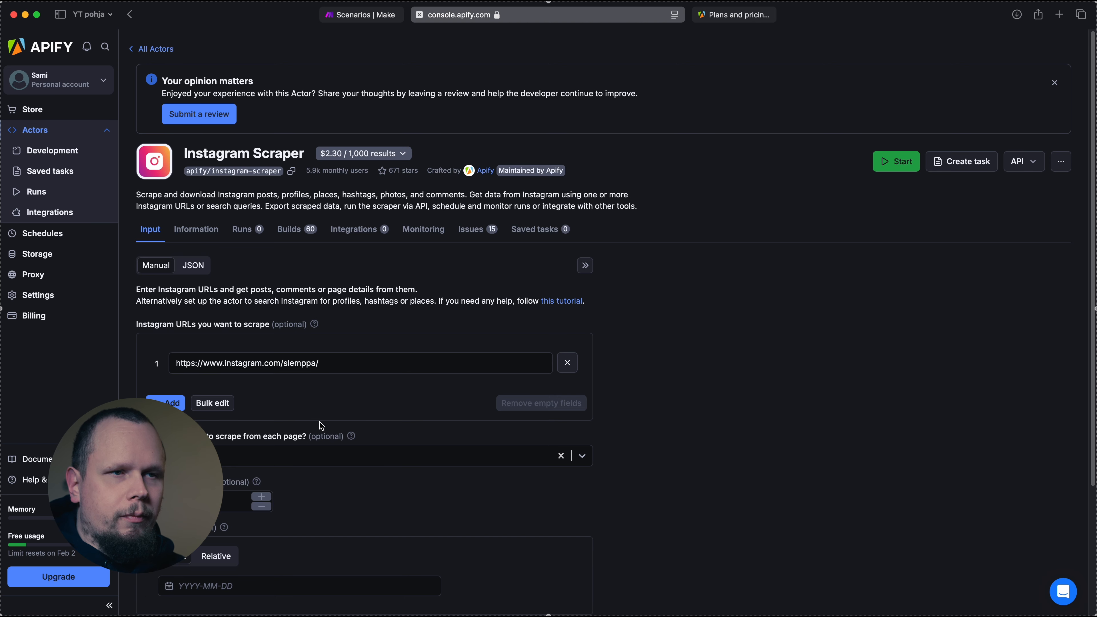
pyautogui.doubleClick(308, 284)
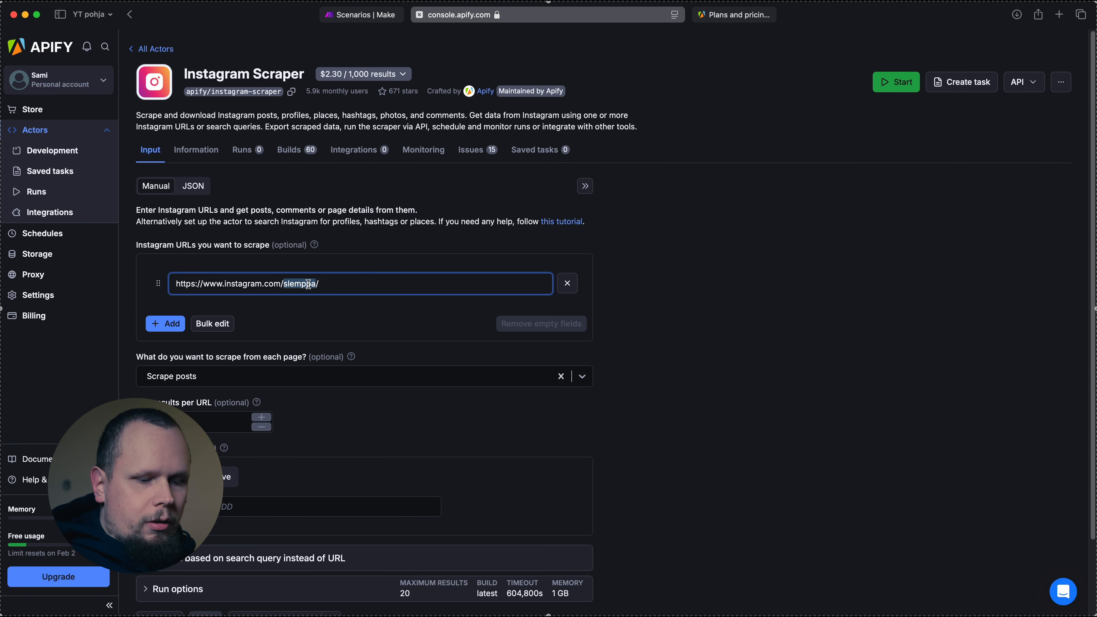
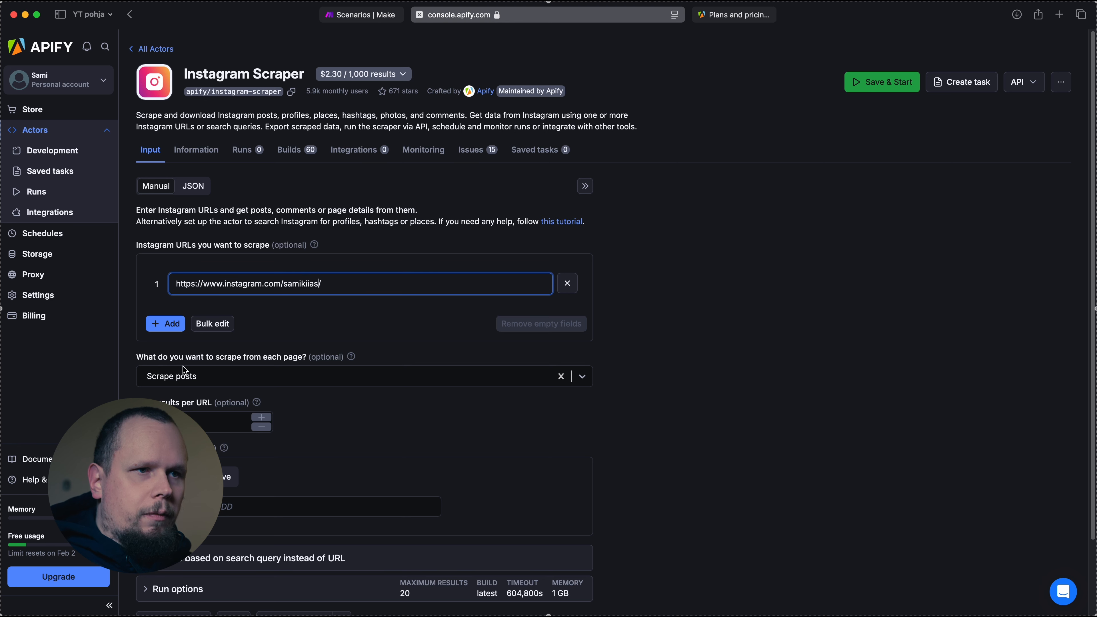
# Choose Scrape posts as the content to scrape from each page and check the maximum results per URL
pyautogui.click(241, 376)
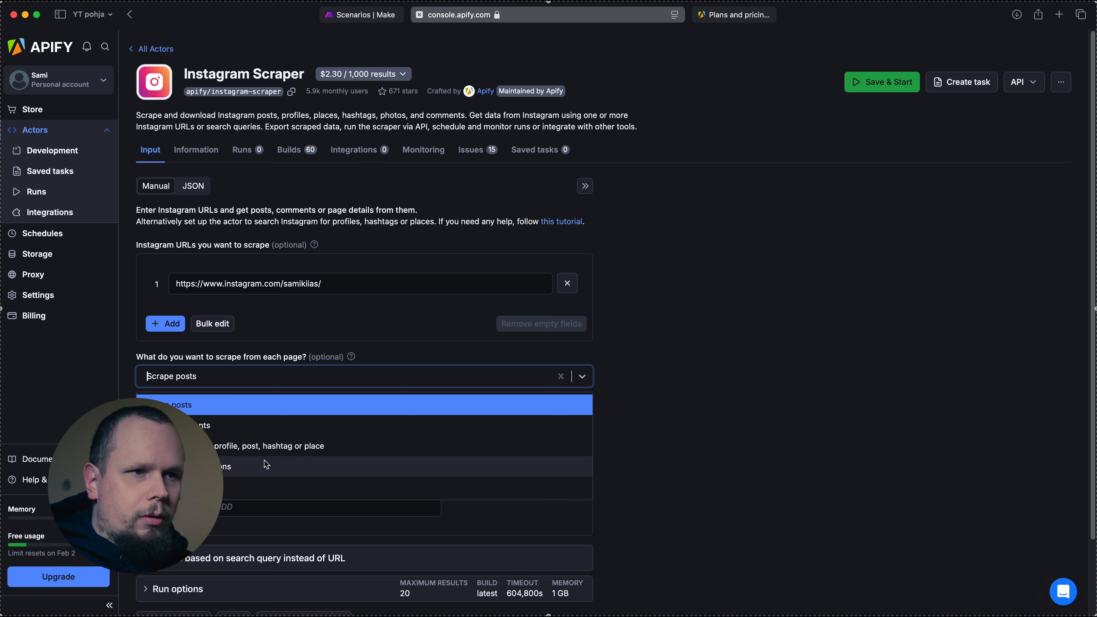
pyautogui.click(226, 411)
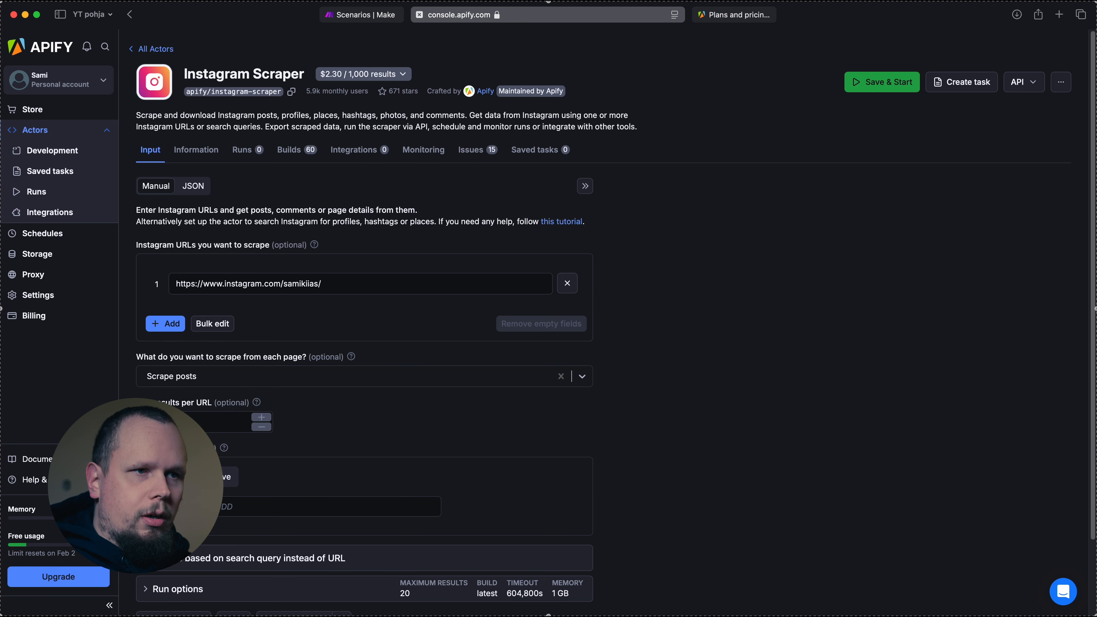
pyautogui.click(201, 424)
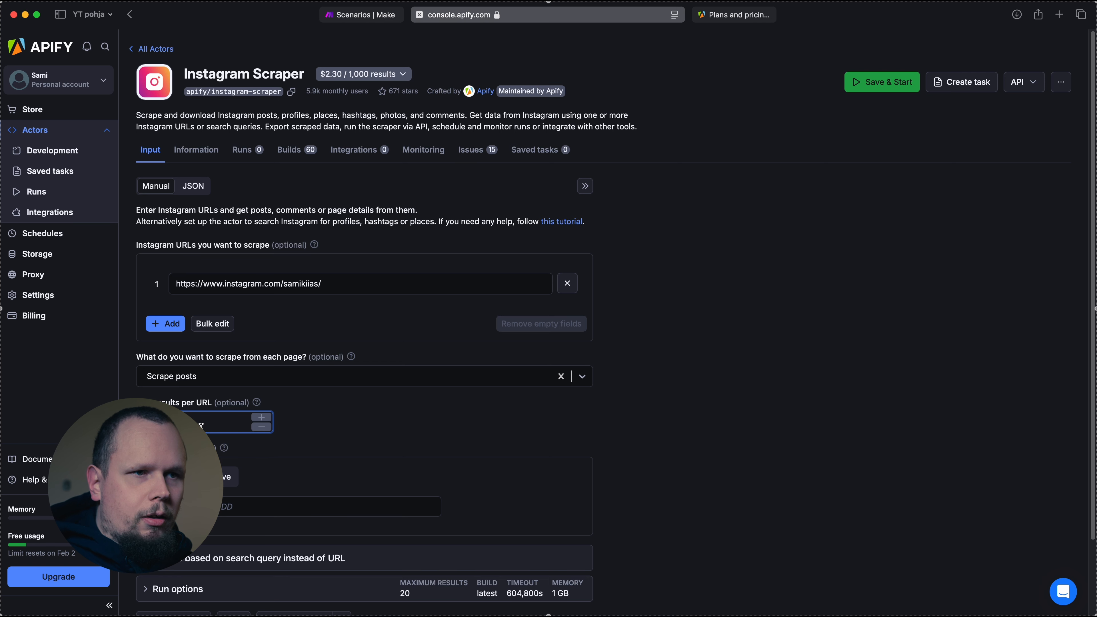
pyautogui.click(346, 440)
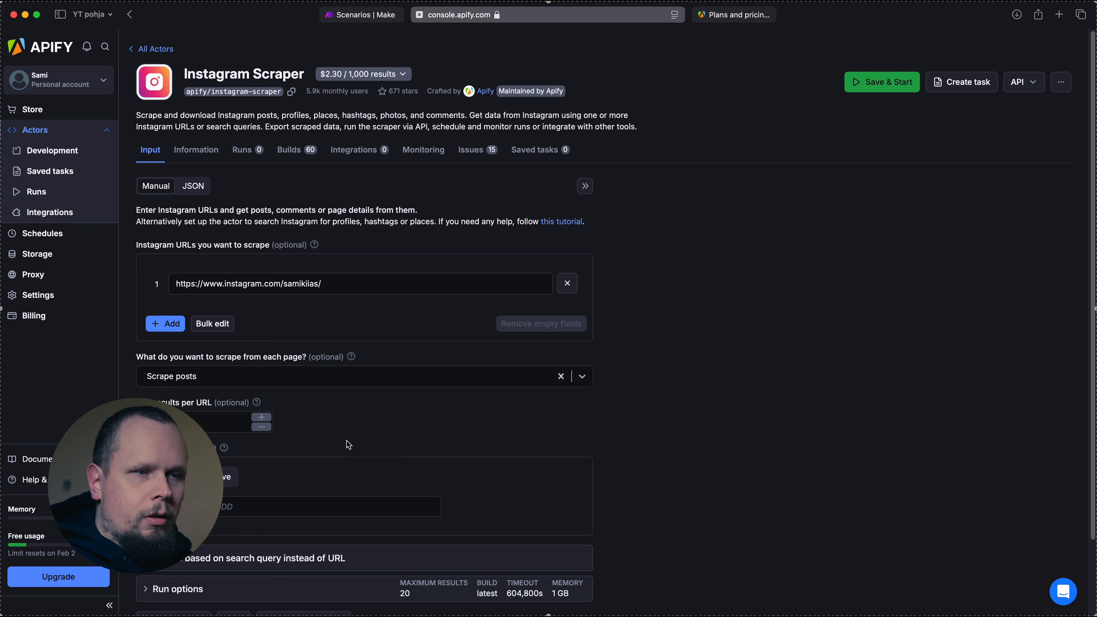
# Review the Newer than date filter, leave it empty, then save the input and start the Instagram Scraper run
pyautogui.scroll(-3, 222, 468)
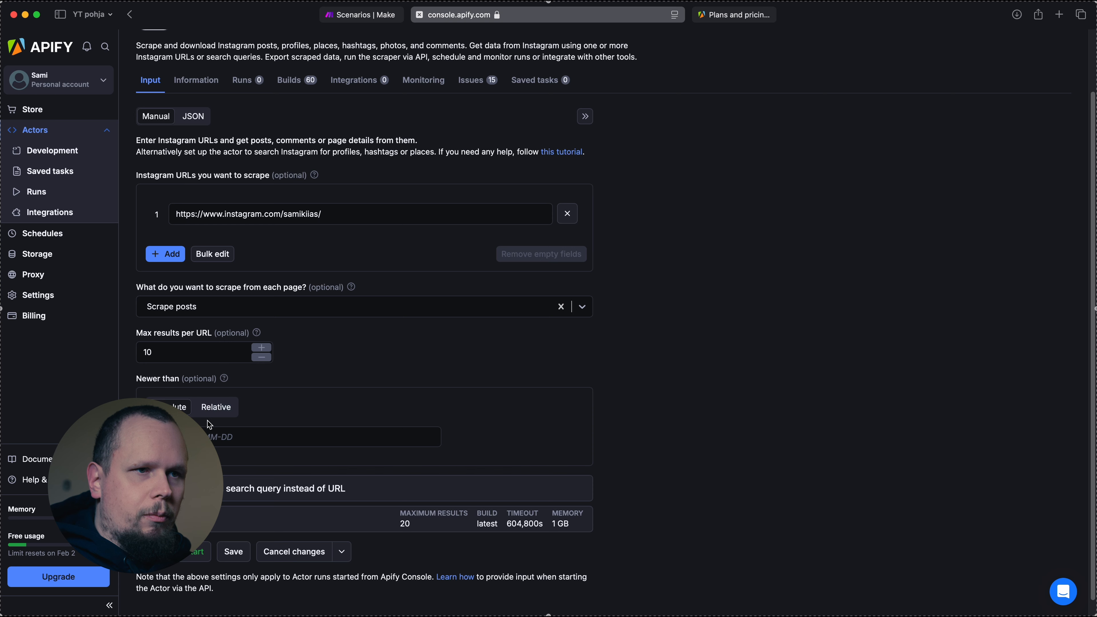
pyautogui.click(244, 437)
pyautogui.click(245, 462)
pyautogui.scroll(-1, 243, 461)
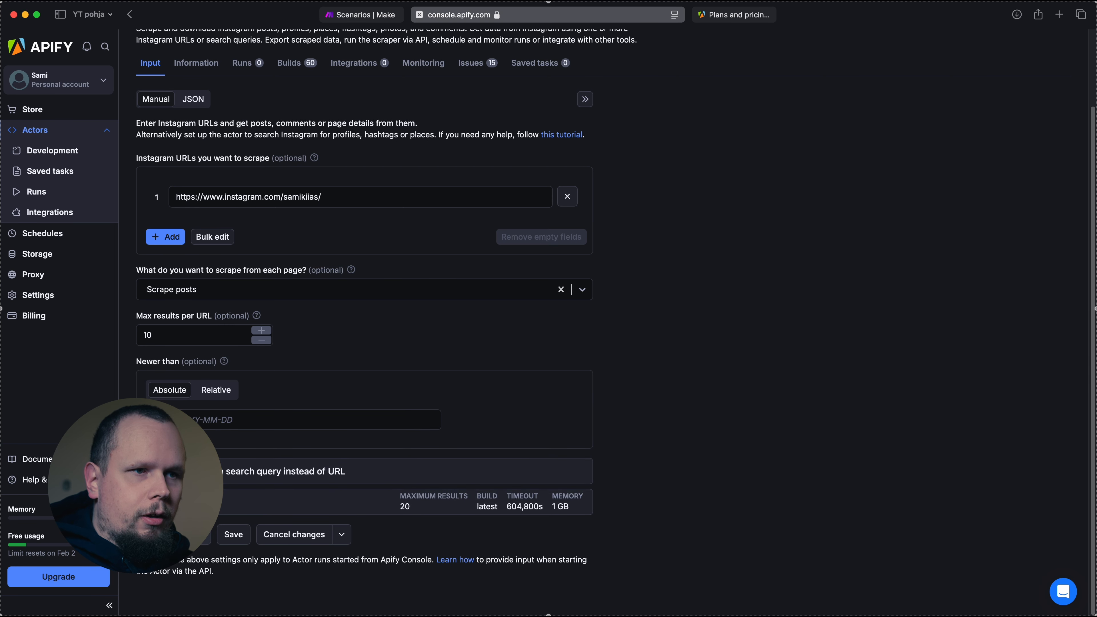
pyautogui.click(233, 534)
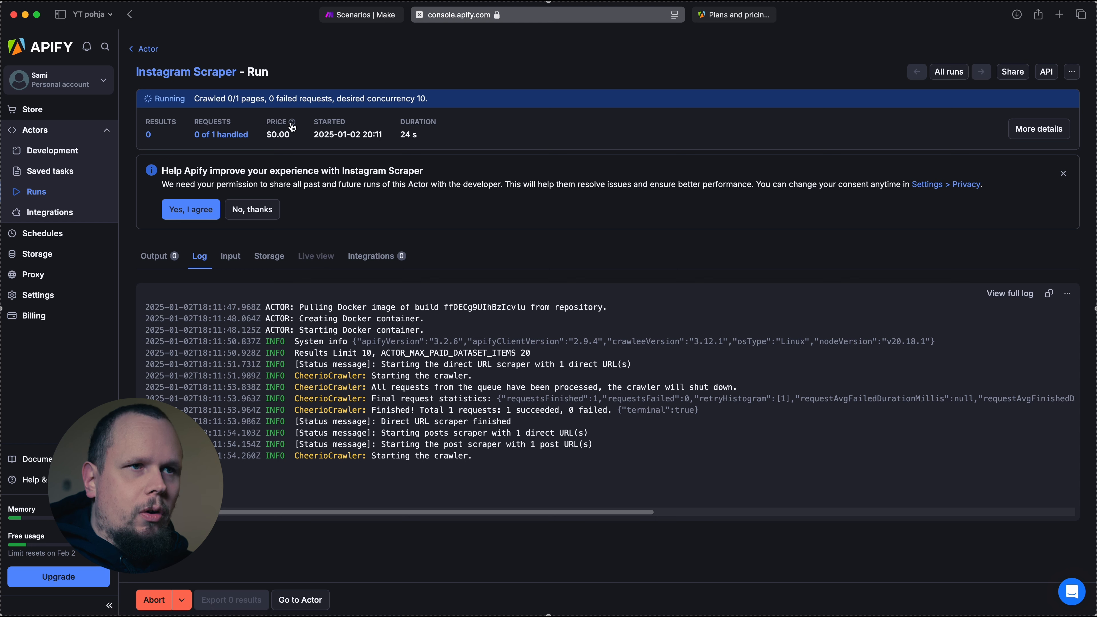
# Check the price of the Instagram Scraper run and show its output results
pyautogui.moveTo(267, 136); pyautogui.dragTo(294, 134)
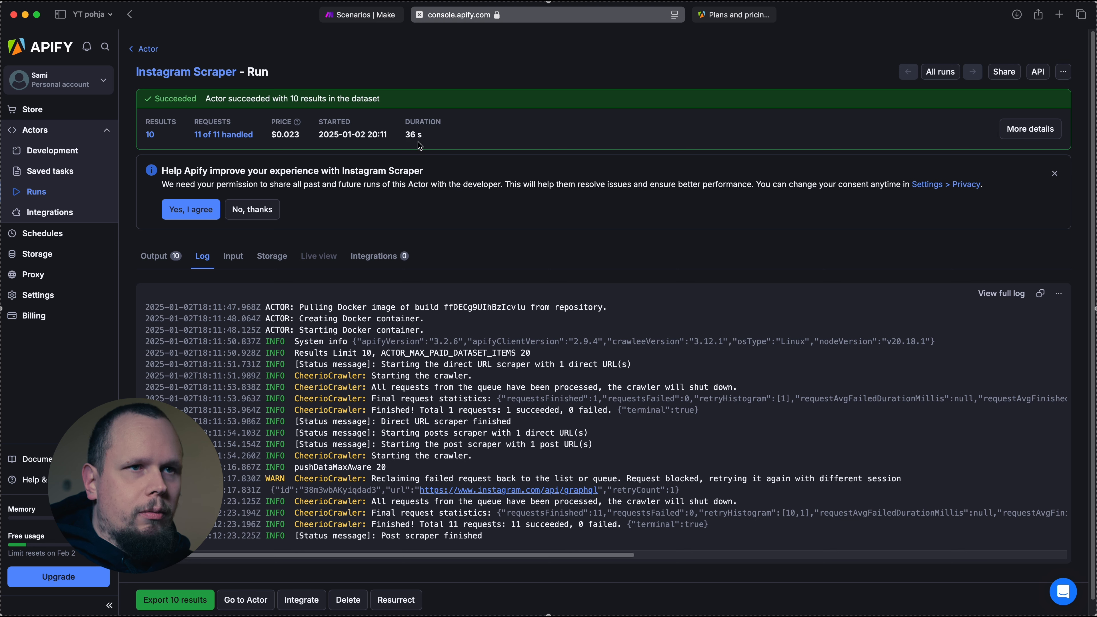
pyautogui.moveTo(285, 136); pyautogui.dragTo(300, 135)
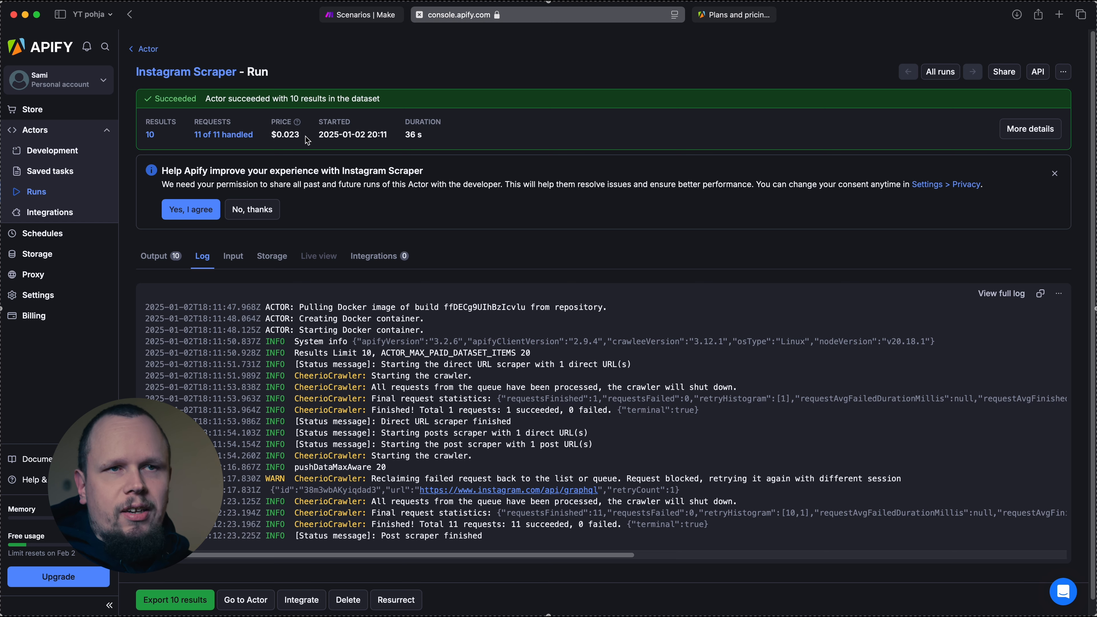
pyautogui.click(148, 258)
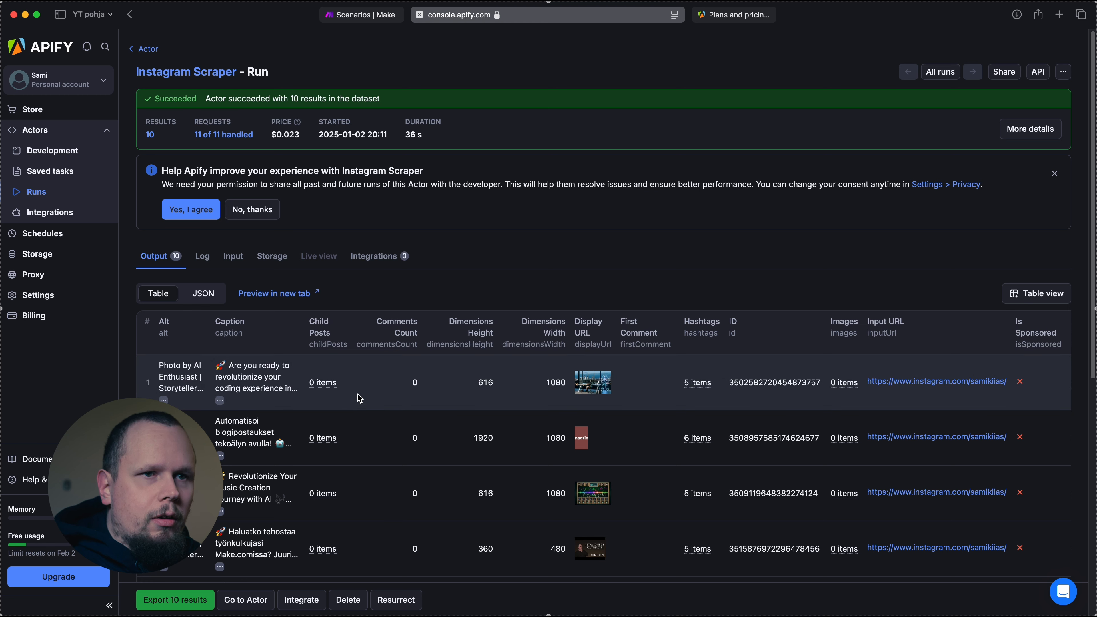
# Preview the output table in a new tab, examine the scraped post captions, dimensions and image URLs, and close the preview
pyautogui.click(257, 294)
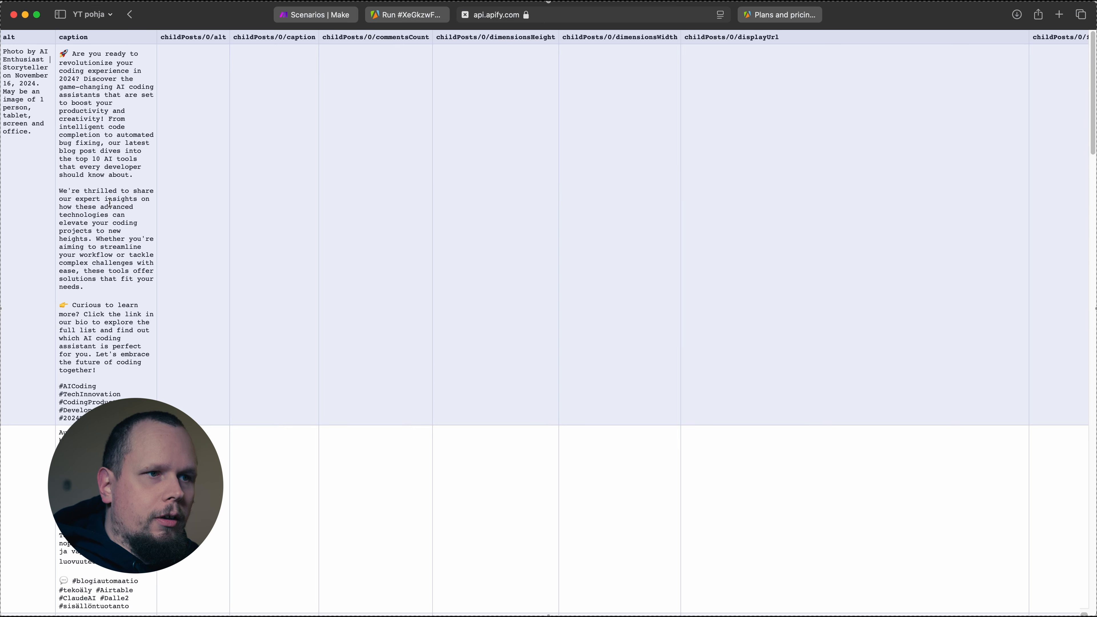
pyautogui.scroll(-10, 110, 202)
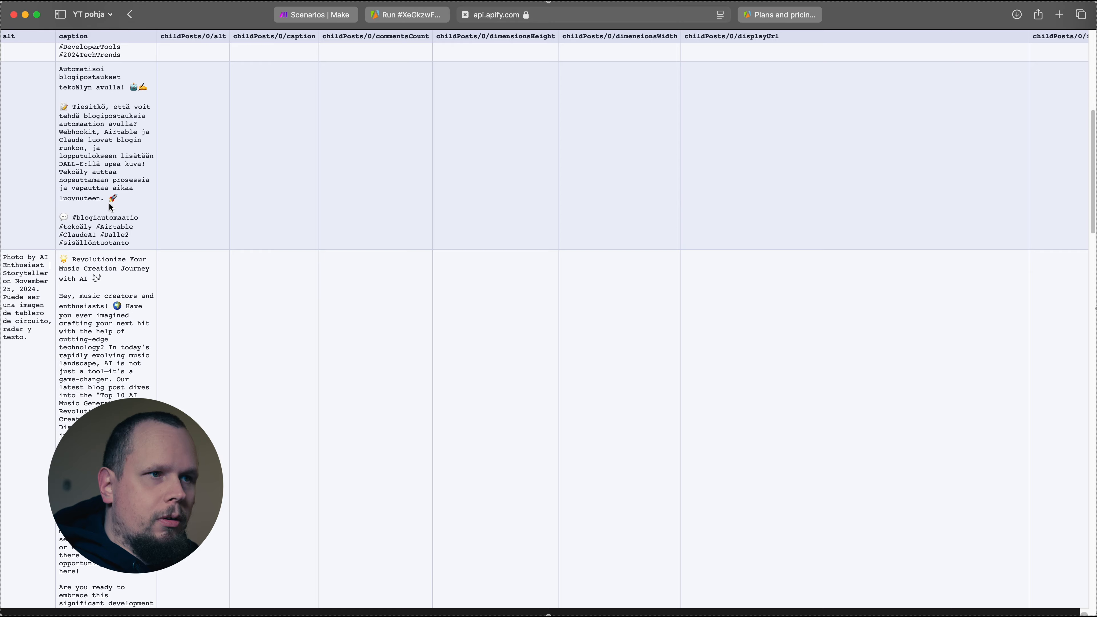
pyautogui.scroll(-5, 109, 206)
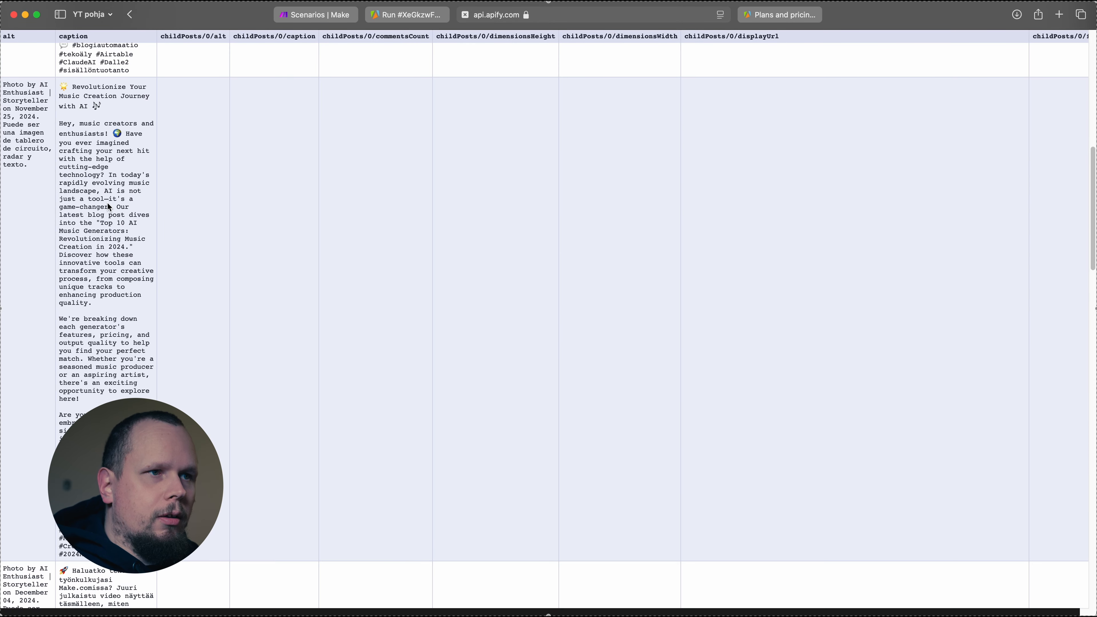
pyautogui.scroll(-10, 108, 204)
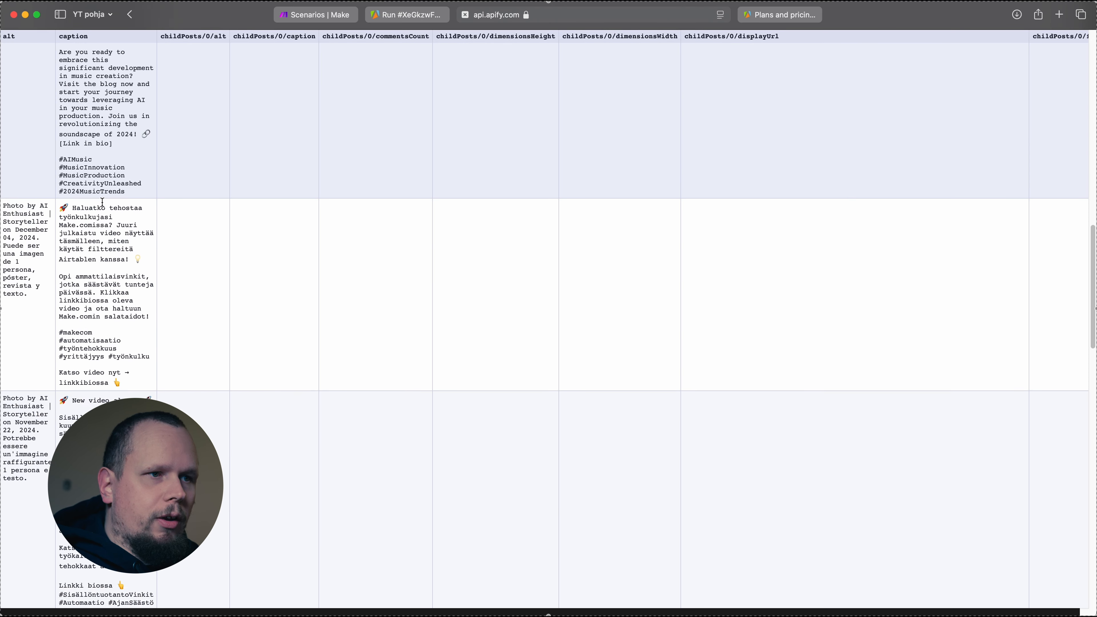
pyautogui.scroll(-9, 102, 202)
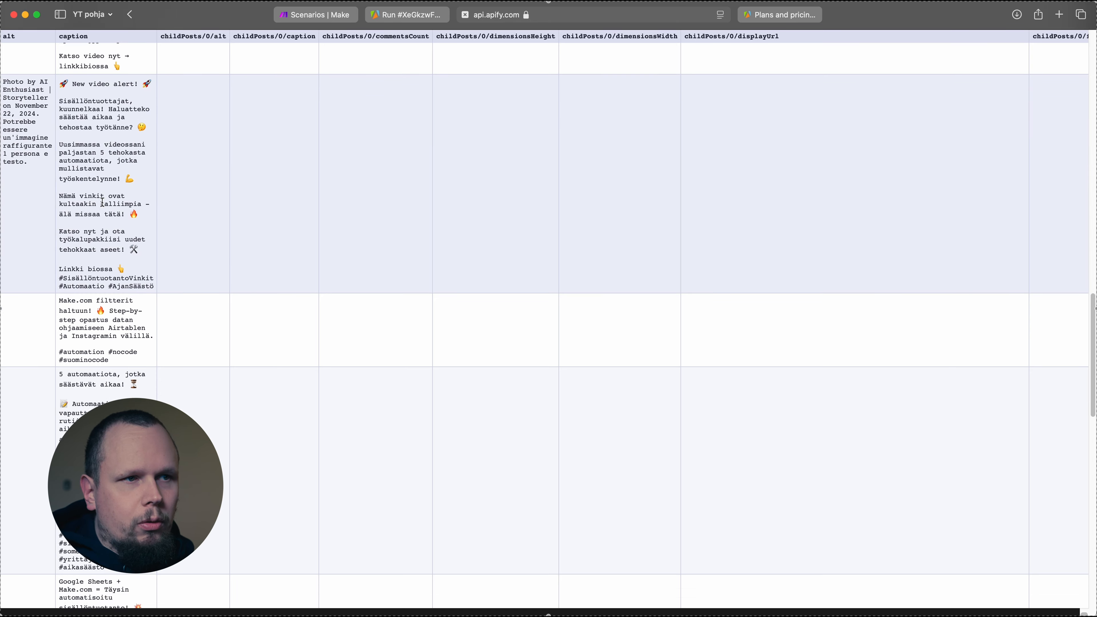
pyautogui.scroll(-12, 102, 202)
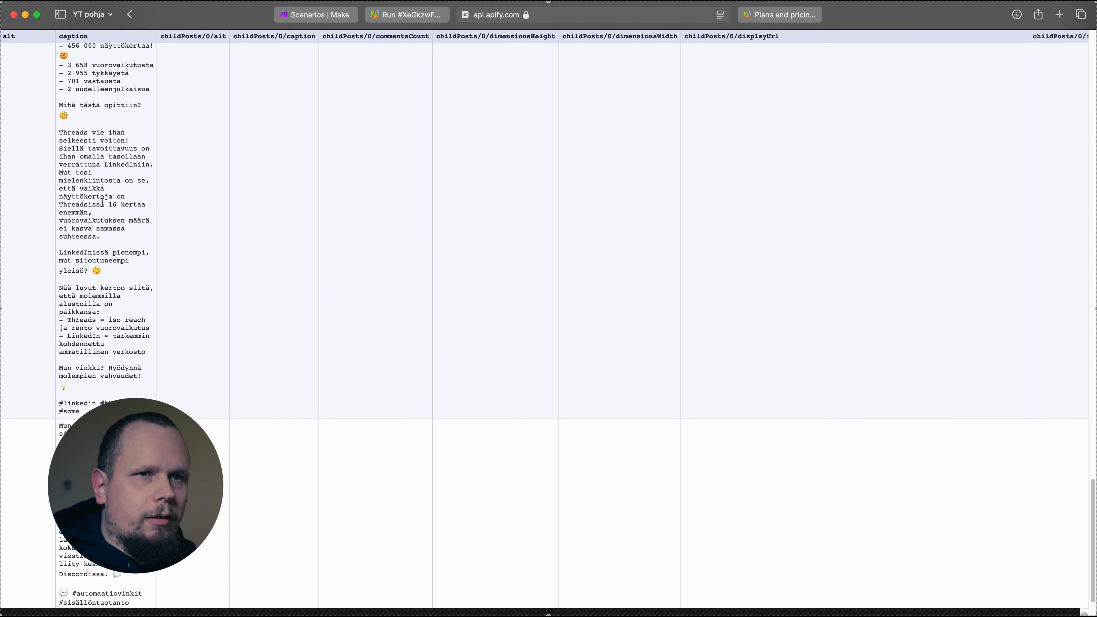
pyautogui.scroll(15, 513, 529)
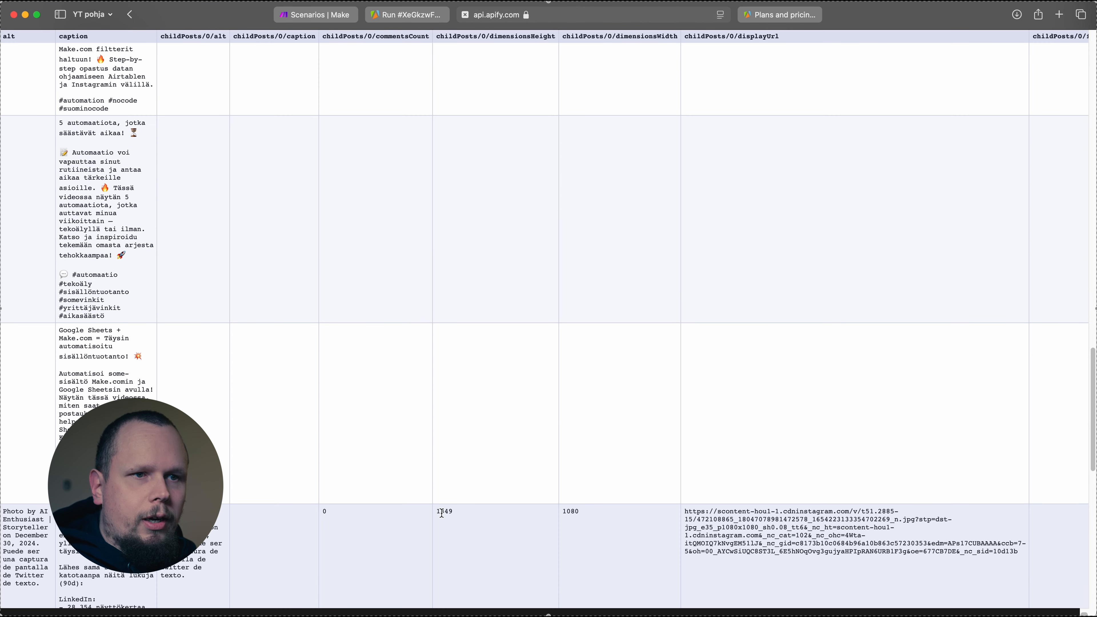
pyautogui.moveTo(441, 512); pyautogui.dragTo(598, 513)
pyautogui.click(700, 530)
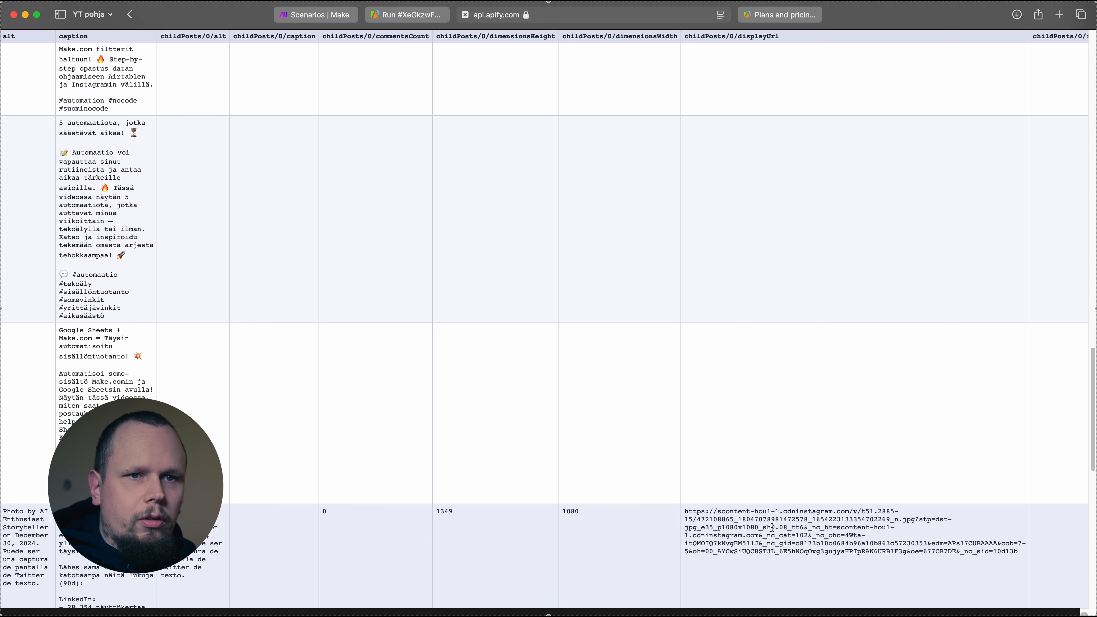
pyautogui.scroll(-15, 760, 518)
pyautogui.scroll(20, 752, 514)
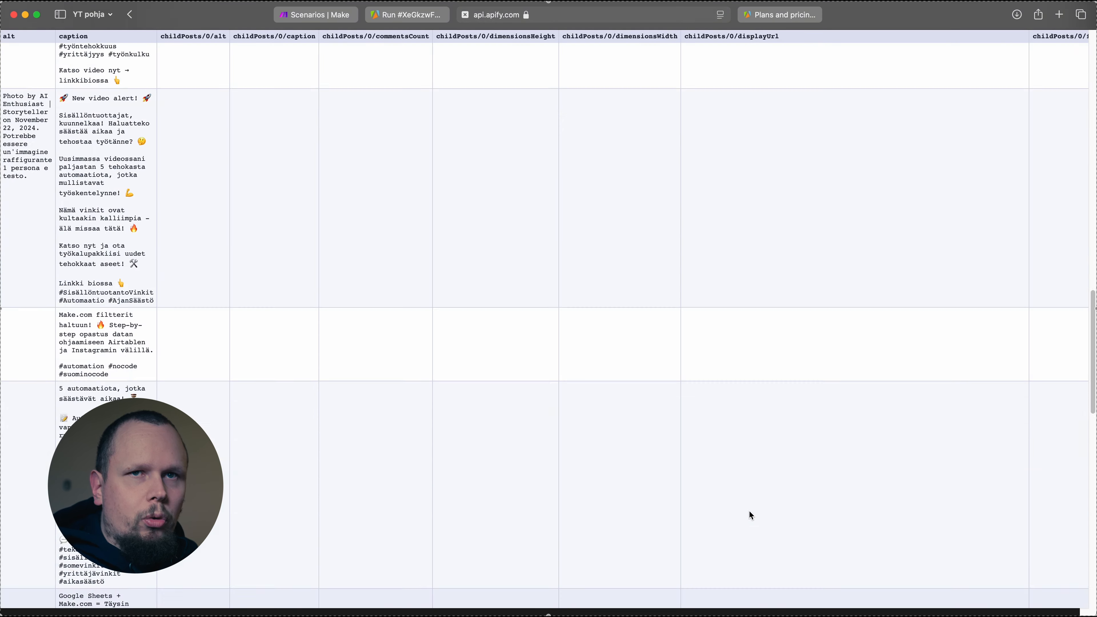
pyautogui.scroll(5, 751, 515)
pyautogui.press('super+w')
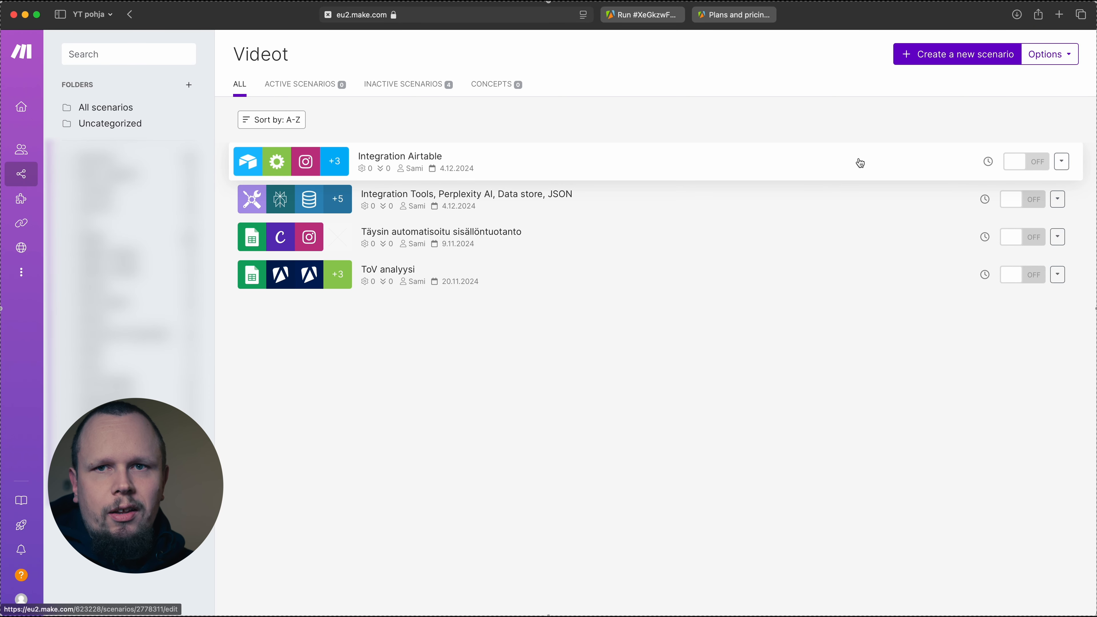
# Create a new scenario in Make with a Tools Set variable module as its first module
pyautogui.click(926, 65)
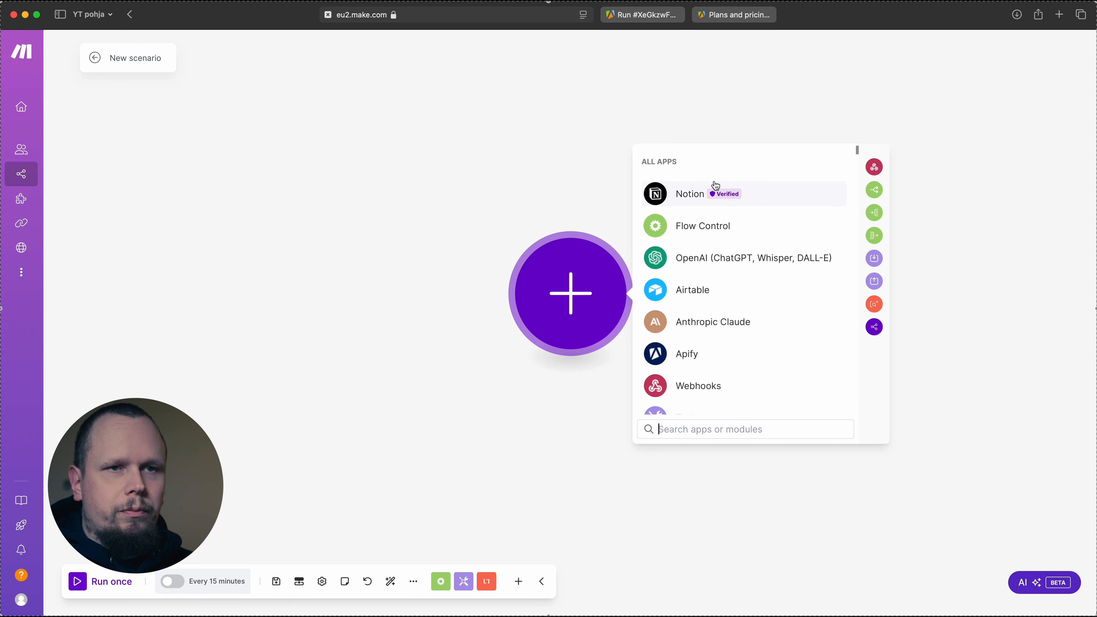
pyautogui.write('set vari')
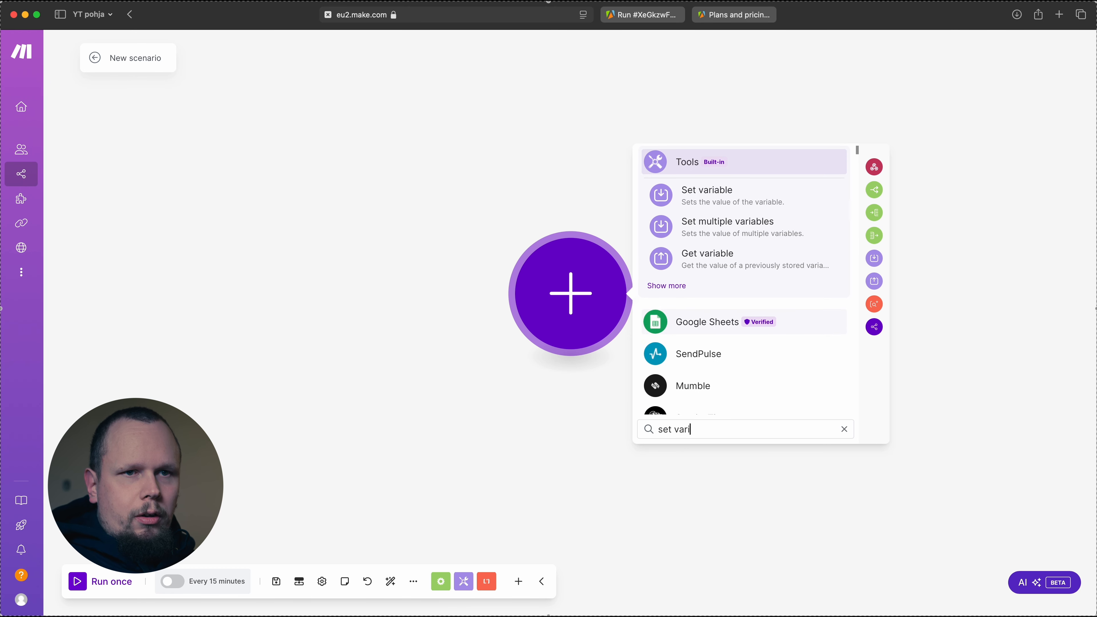
pyautogui.click(700, 195)
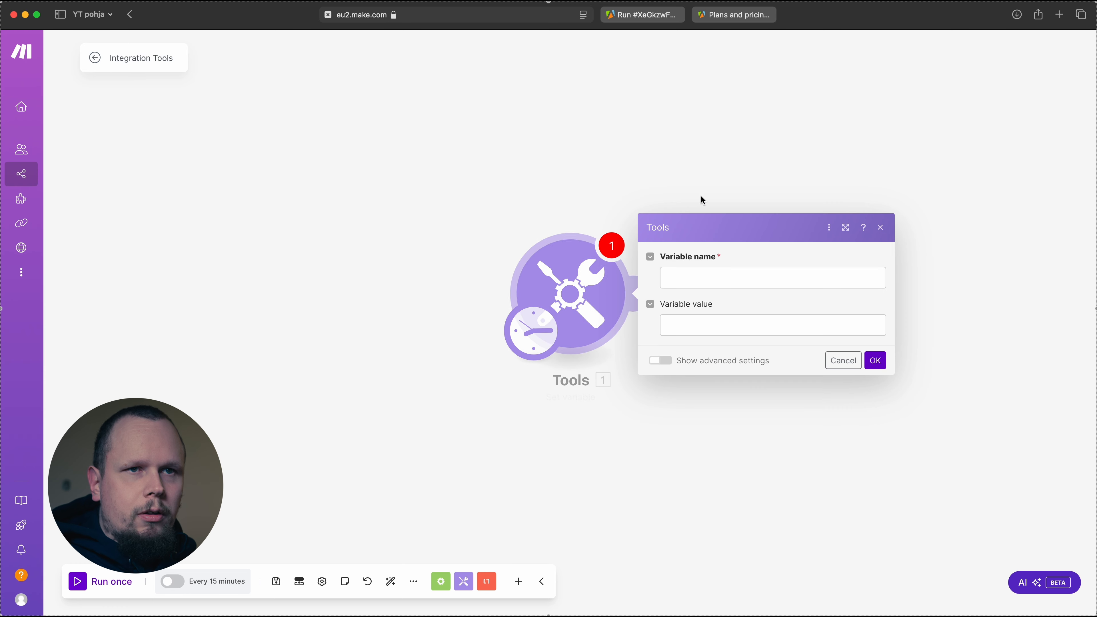
# Name the variable Instagram and set its value to the profile URL copied from the Instagram Scraper's input in Apify
pyautogui.click(717, 283)
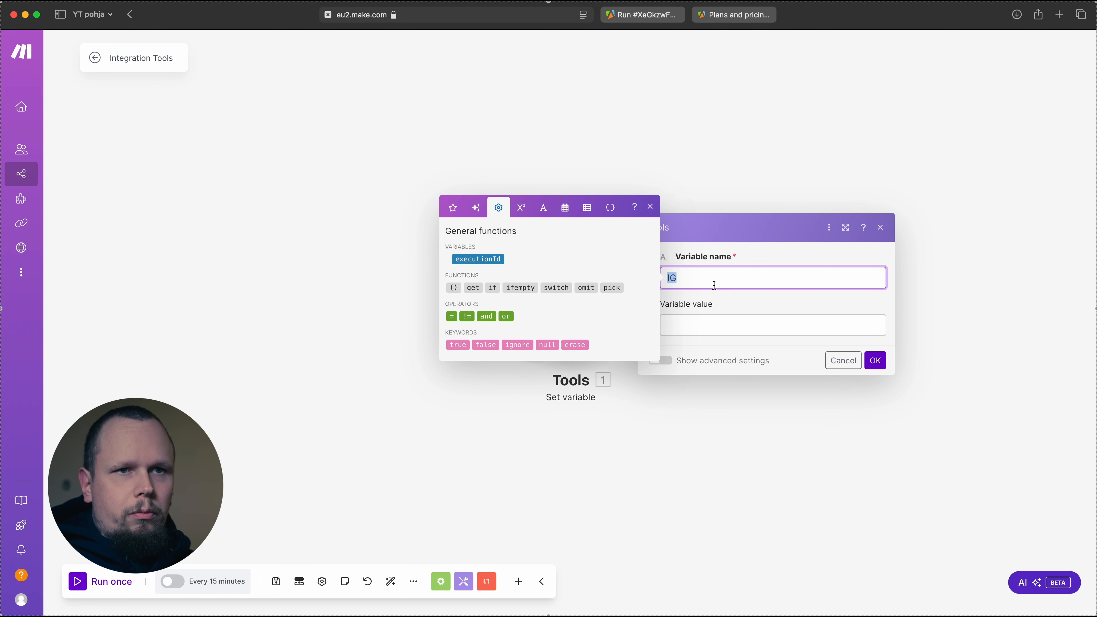
pyautogui.press('BackSpace')
pyautogui.write('am')
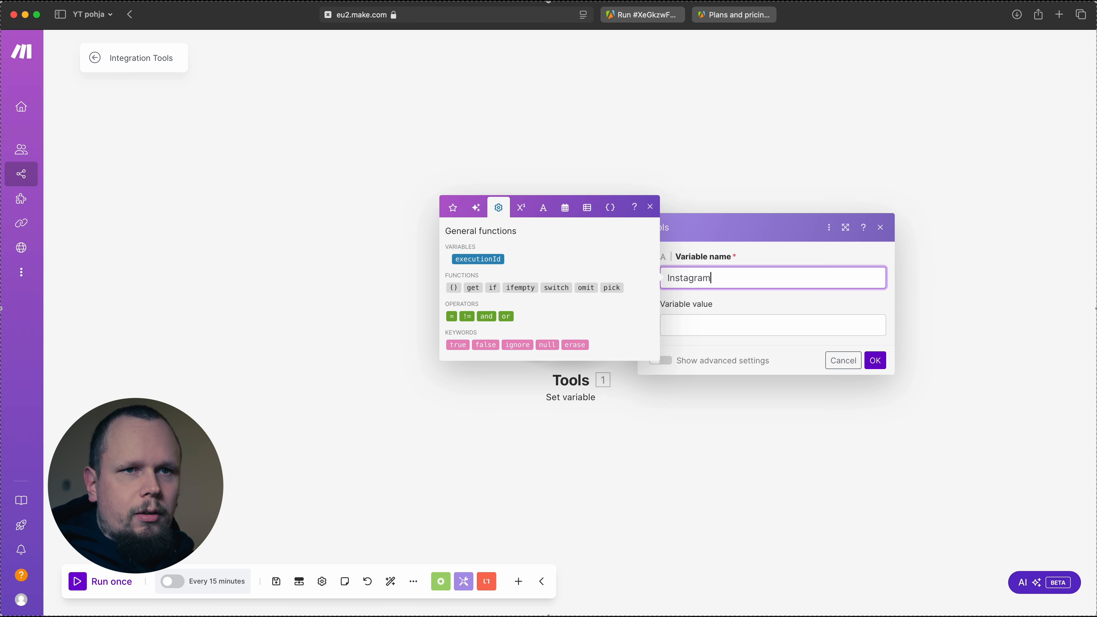
pyautogui.press('Tab')
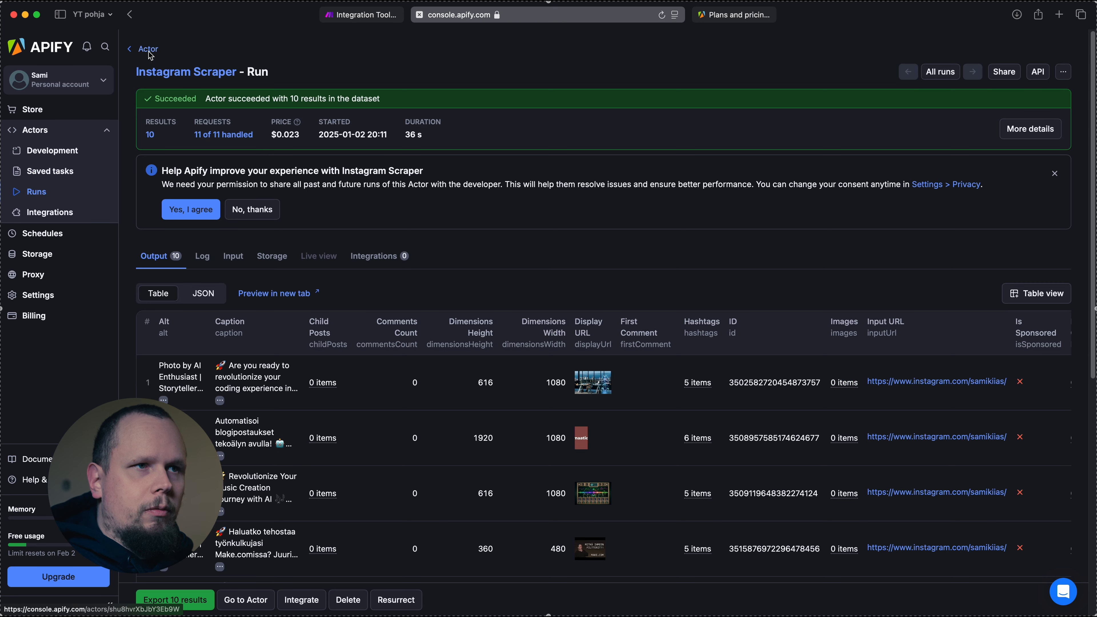
pyautogui.click(148, 52)
pyautogui.click(367, 284)
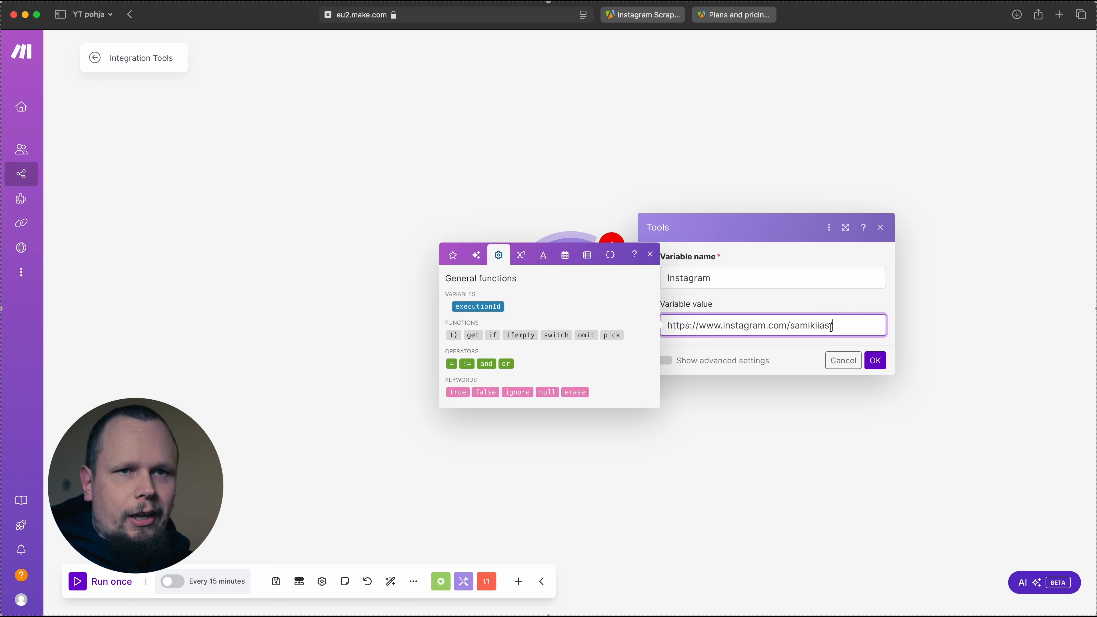
# Save the Instagram variable and add an Apify Run an Actor module after the Set variable module
pyautogui.click(876, 361)
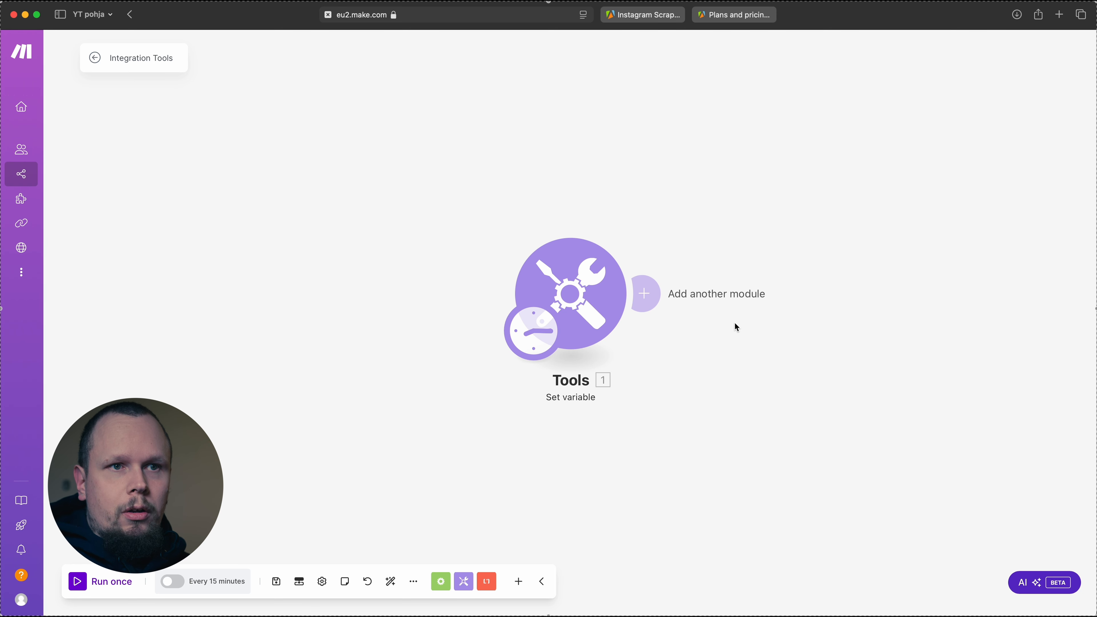
pyautogui.scroll(-2, 736, 322)
pyautogui.moveTo(736, 324); pyautogui.dragTo(482, 334)
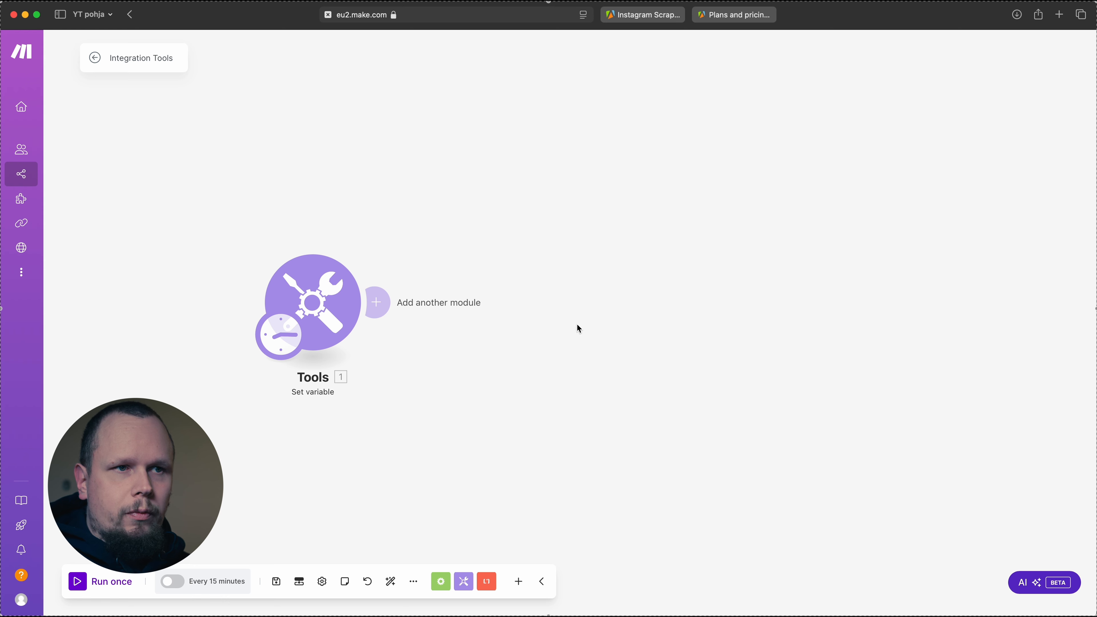
pyautogui.click(380, 303)
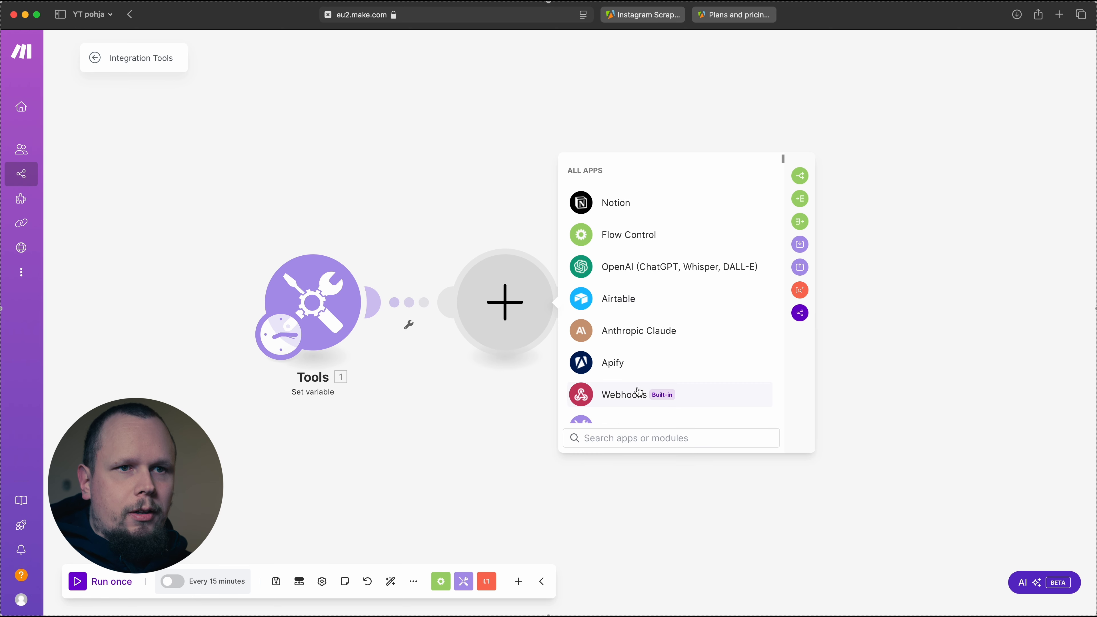
pyautogui.click(631, 369)
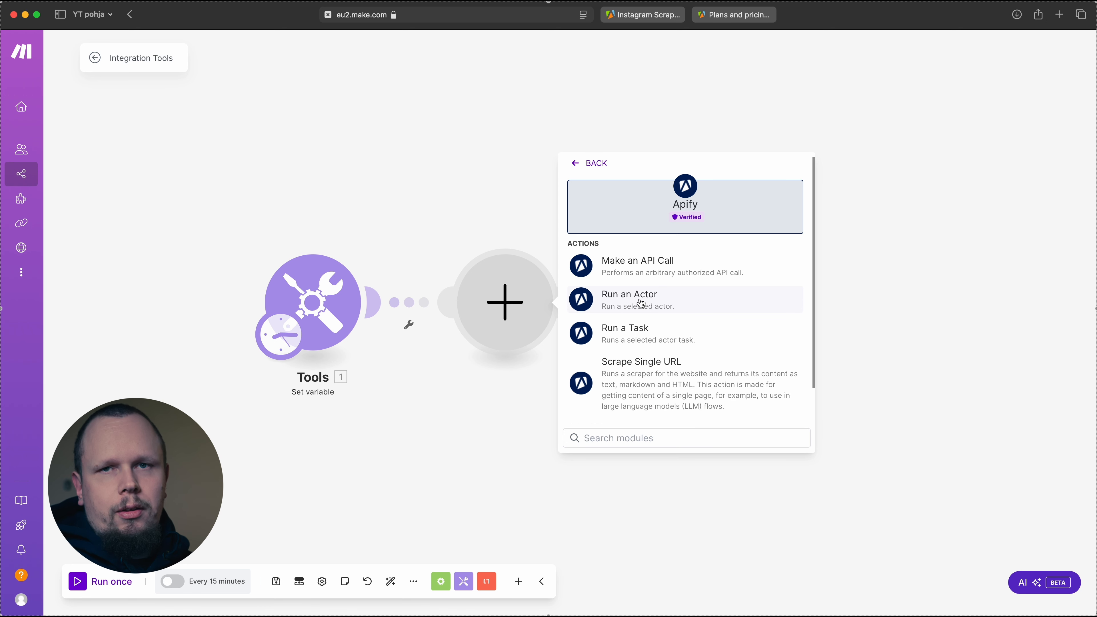
pyautogui.scroll(-2, 642, 305)
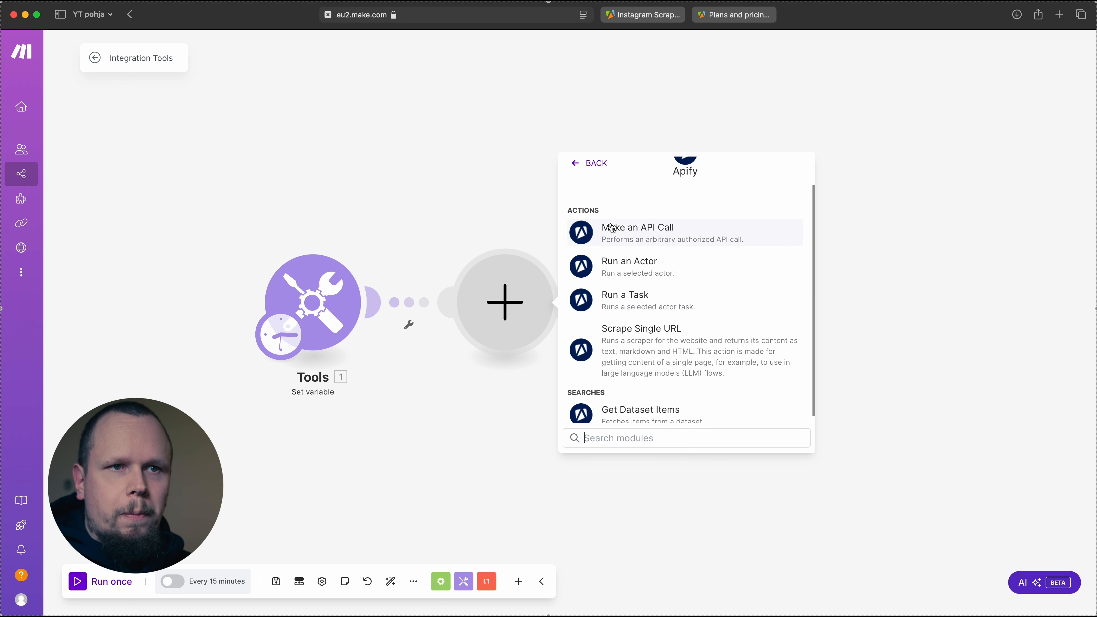
pyautogui.click(631, 264)
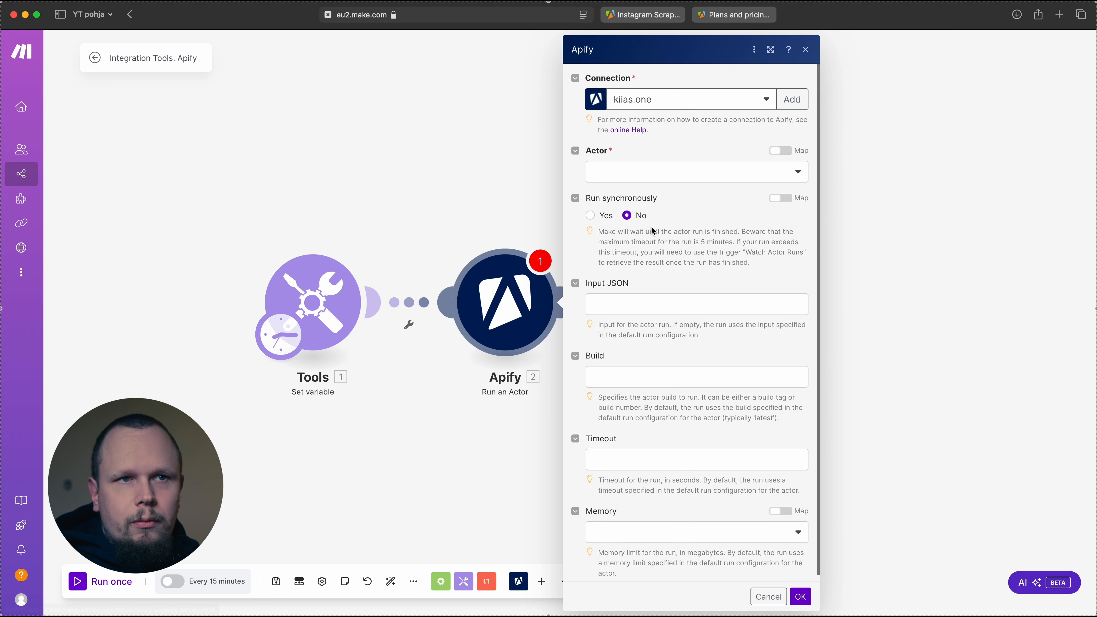
# Set the module's actor to Instagram Scraper, found by the identifier apify/instagram-scraper copied from its Apify page
pyautogui.click(636, 172)
pyautogui.scroll(-2, 628, 274)
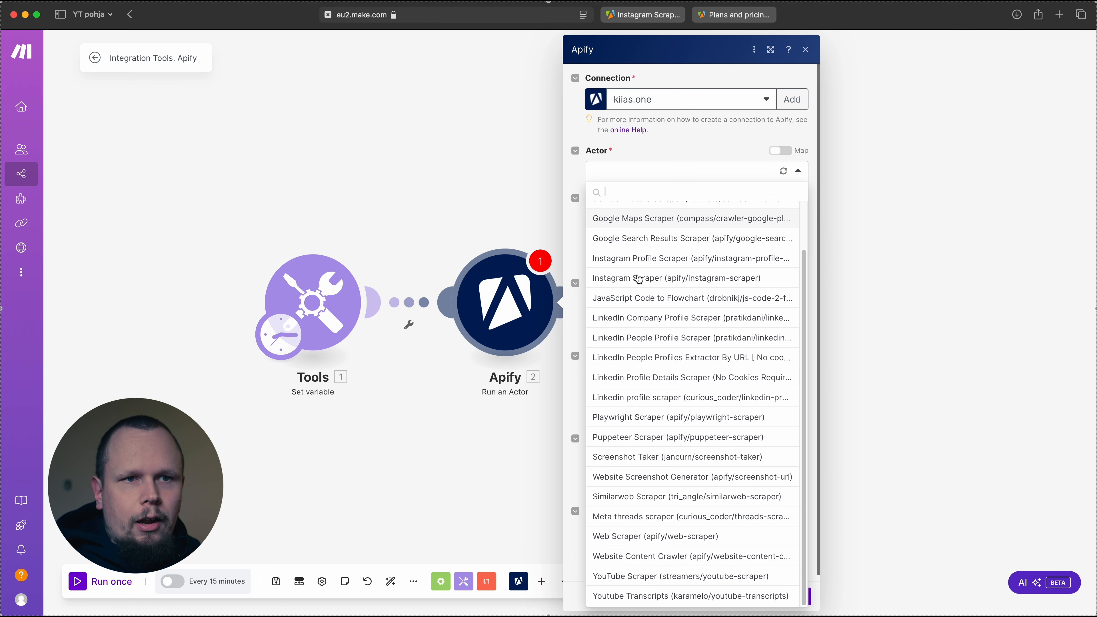
pyautogui.scroll(2, 634, 275)
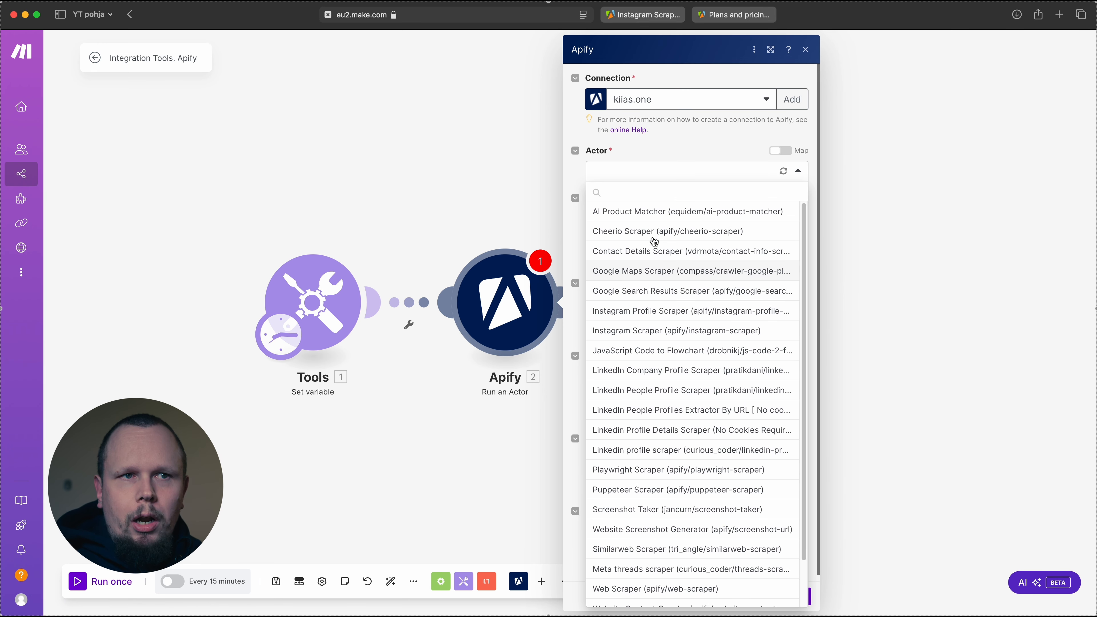
pyautogui.click(639, 23)
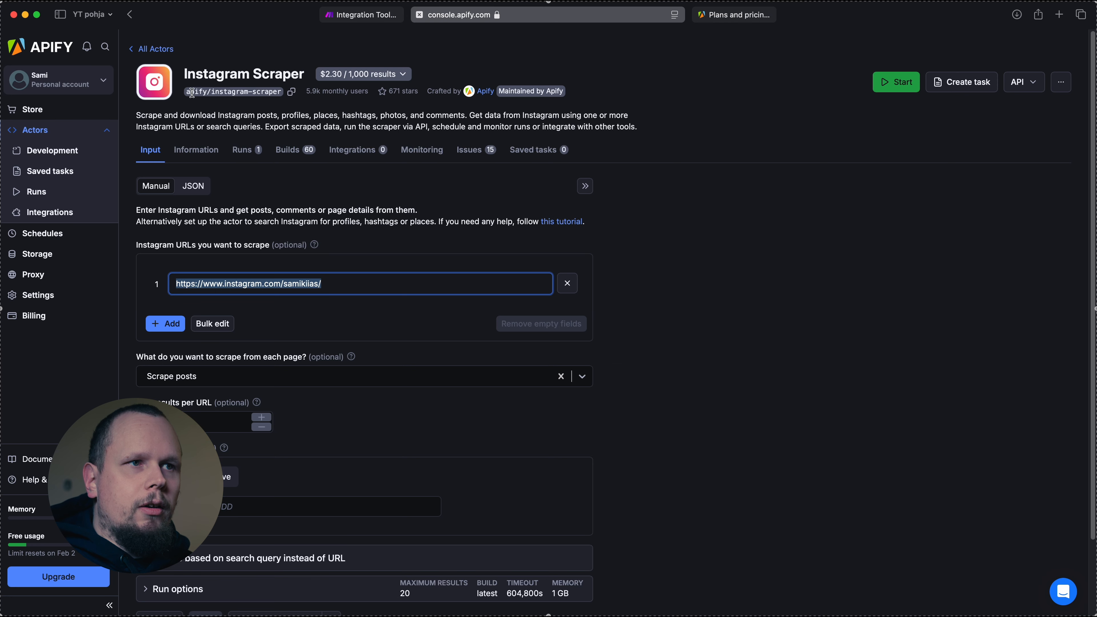
pyautogui.moveTo(189, 93); pyautogui.dragTo(290, 92)
pyautogui.click(289, 92)
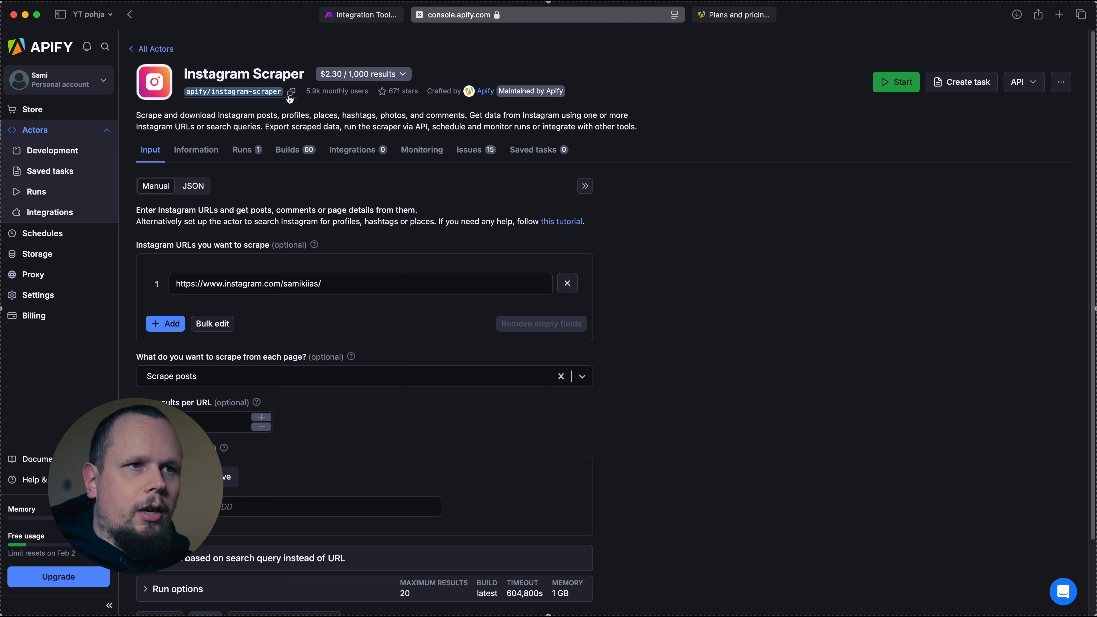
pyautogui.click(291, 94)
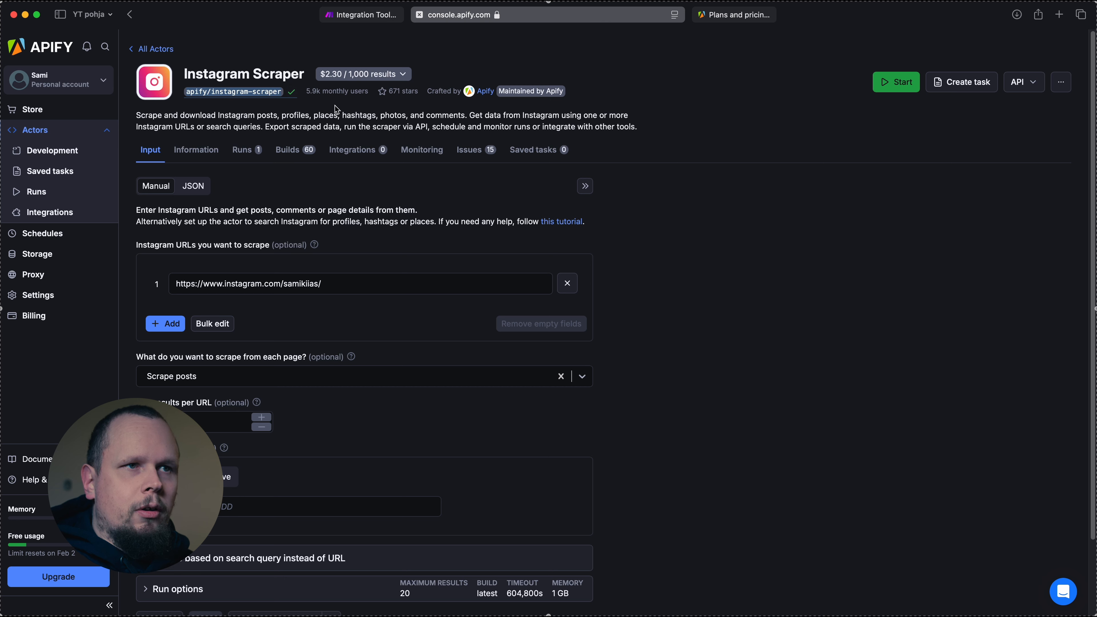
pyautogui.click(361, 15)
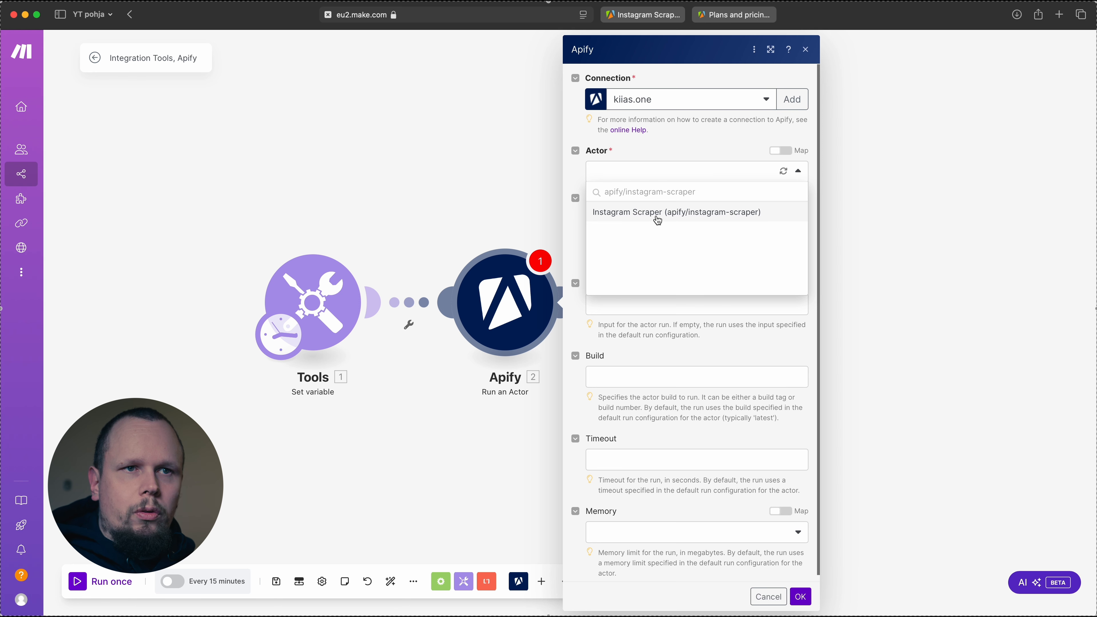
pyautogui.click(658, 220)
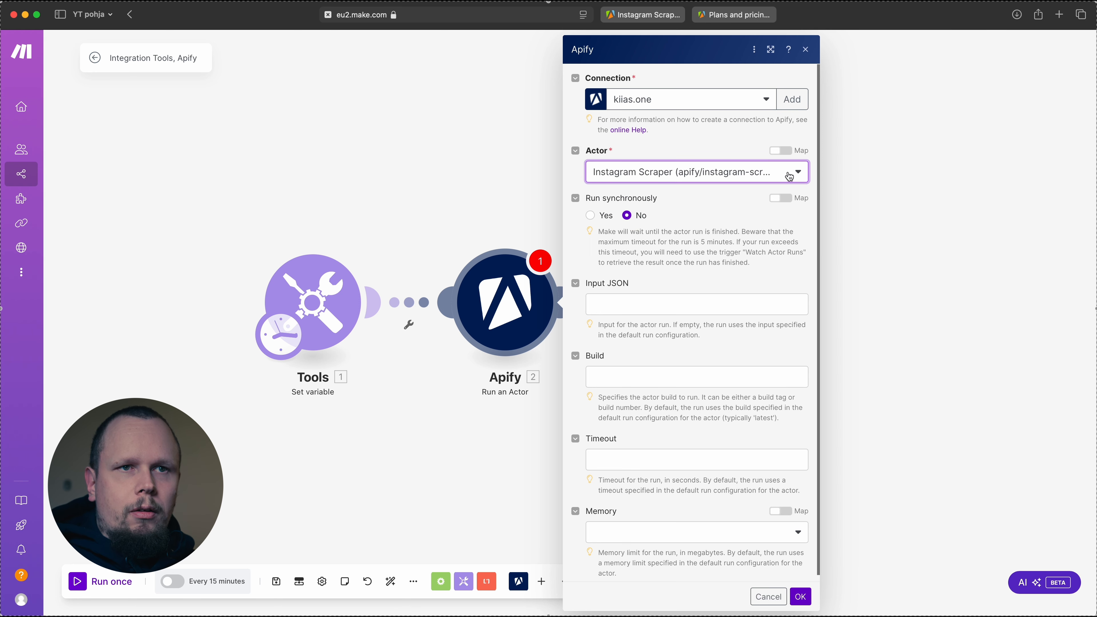
# Look through the list of available actors and keep Instagram Scraper as the selection
pyautogui.click(798, 175)
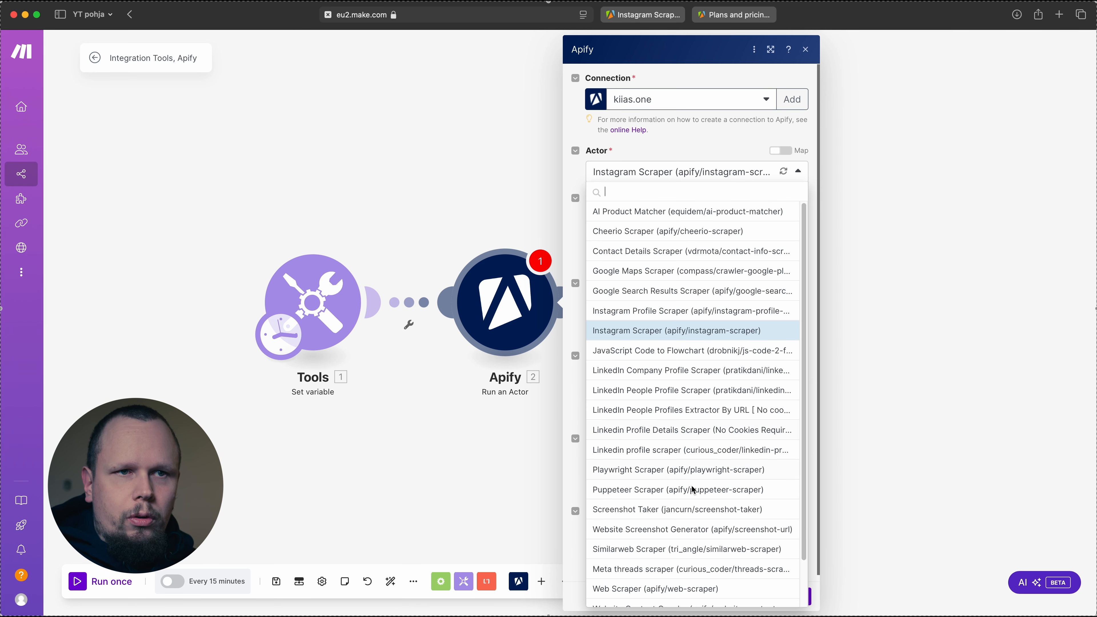
pyautogui.scroll(-2, 686, 501)
pyautogui.scroll(2, 687, 501)
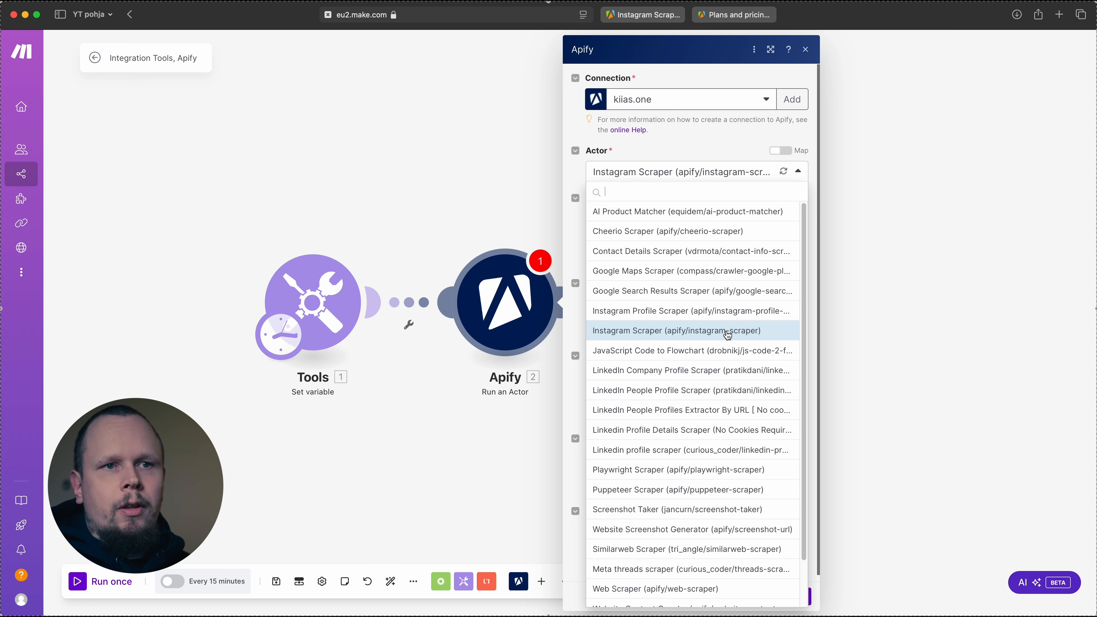
pyautogui.scroll(-2, 728, 335)
pyautogui.scroll(2, 729, 329)
pyautogui.scroll(-1, 729, 320)
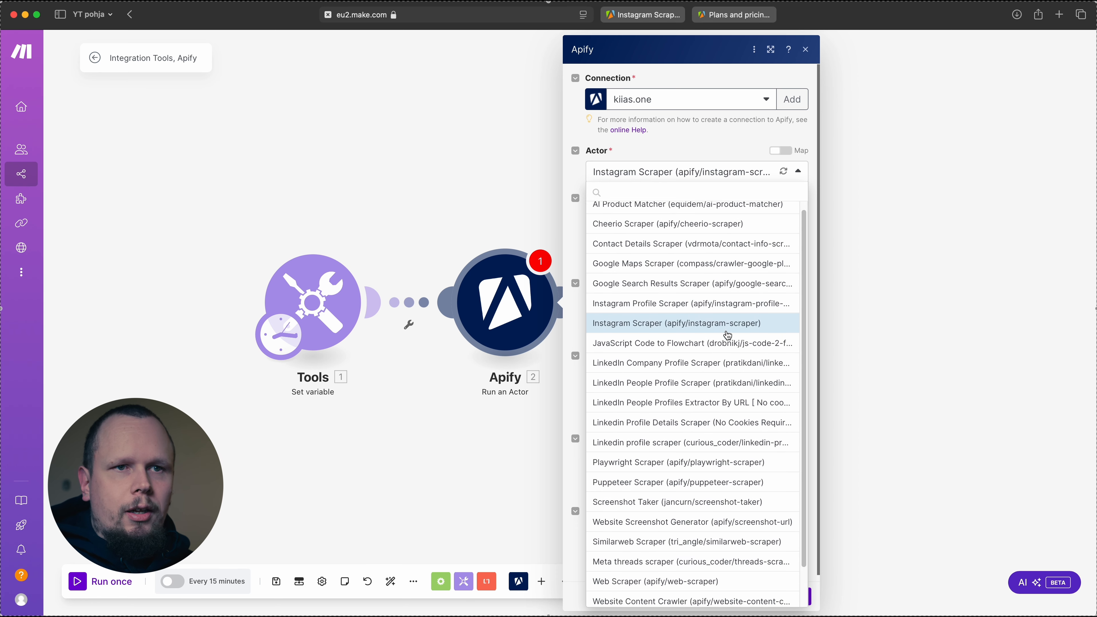
pyautogui.click(725, 303)
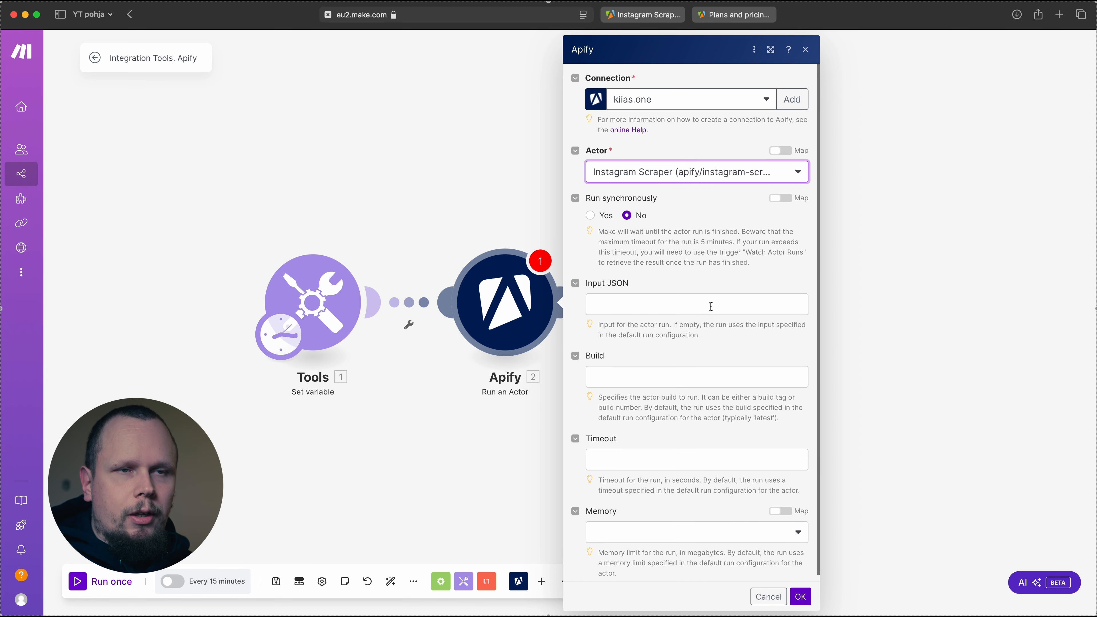
# Copy the Instagram Scraper's complete input in JSON form from Apify into the Input JSON of the Make module
pyautogui.click(711, 306)
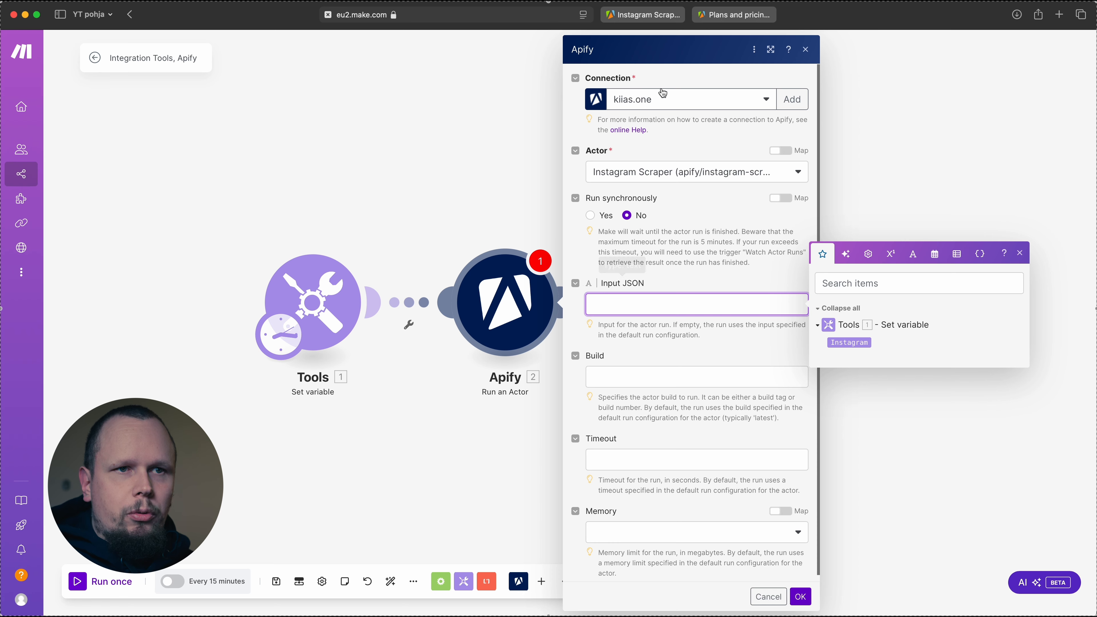
pyautogui.click(642, 15)
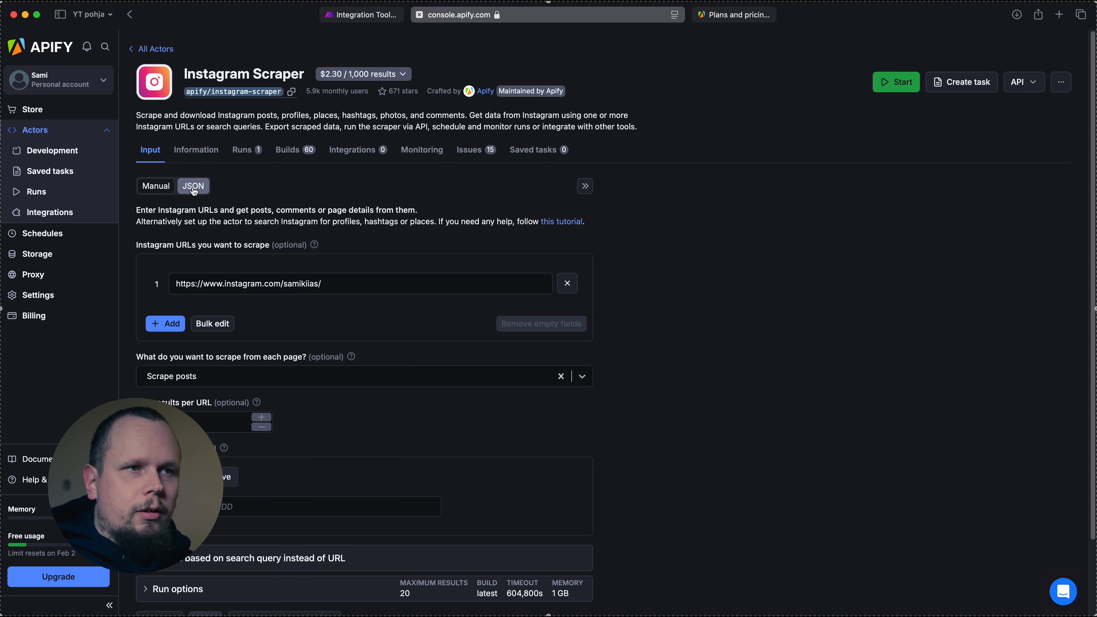
pyautogui.click(194, 188)
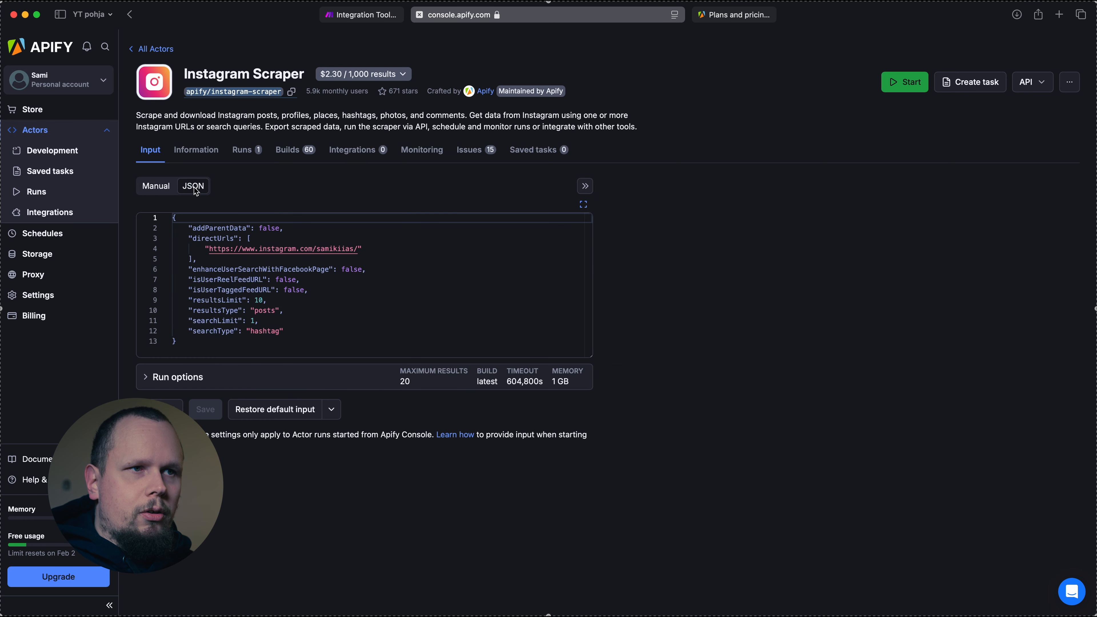
pyautogui.click(371, 332)
pyautogui.press('super+a')
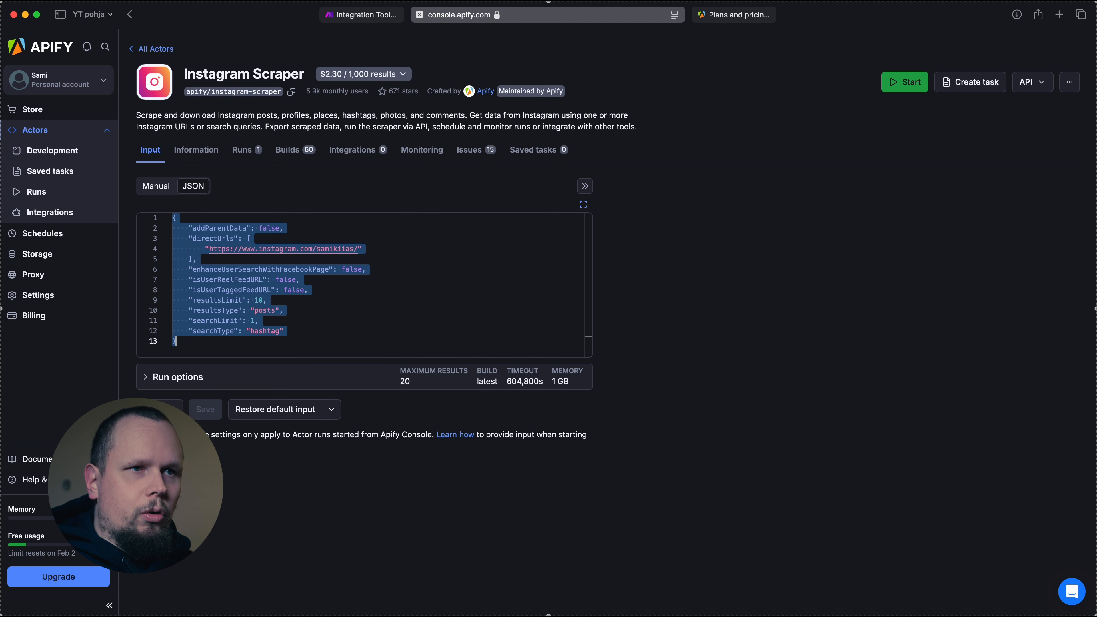
pyautogui.click(372, 15)
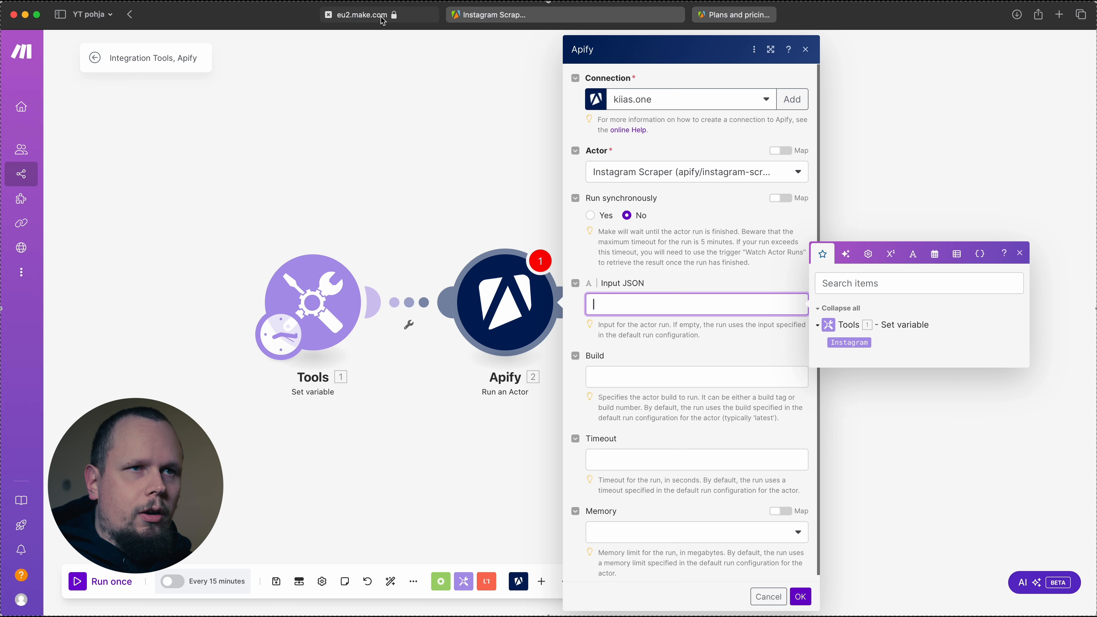
pyautogui.press('super+v')
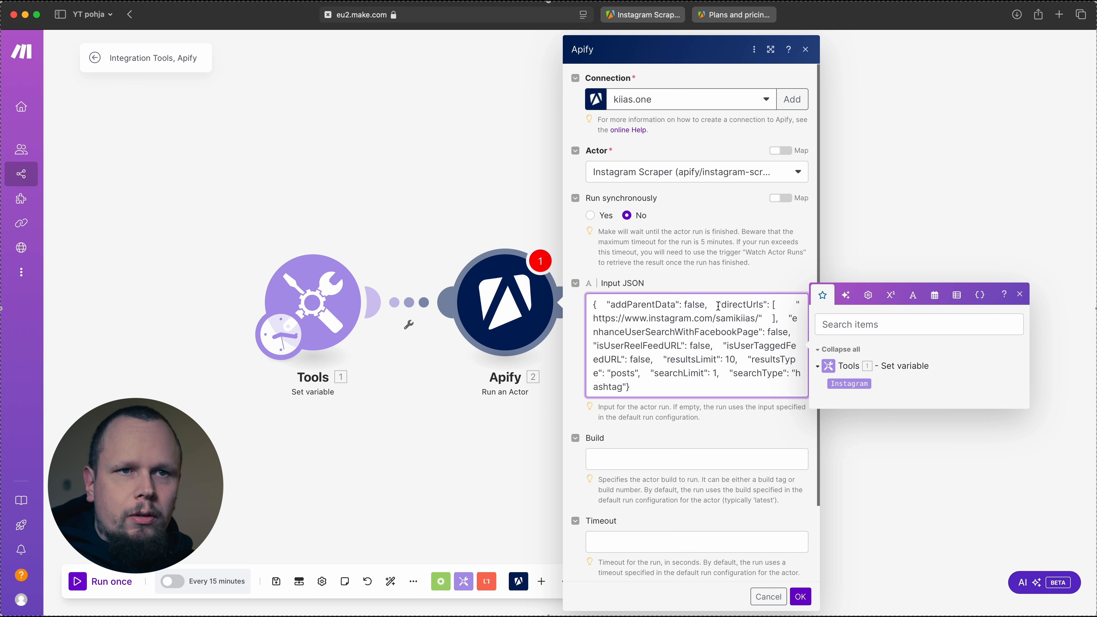
# Set the directUrls entry apart in the Input JSON with blank lines before it and before its closing bracket
pyautogui.press('Return')
pyautogui.press('Return')
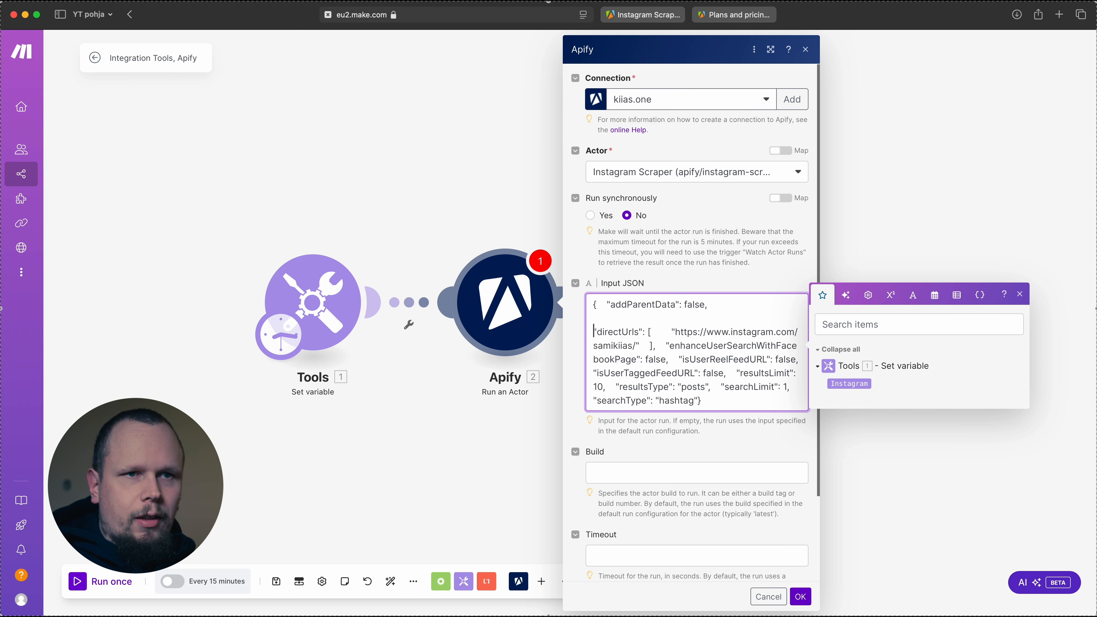
pyautogui.click(648, 346)
pyautogui.press('Return')
pyautogui.press('Return')
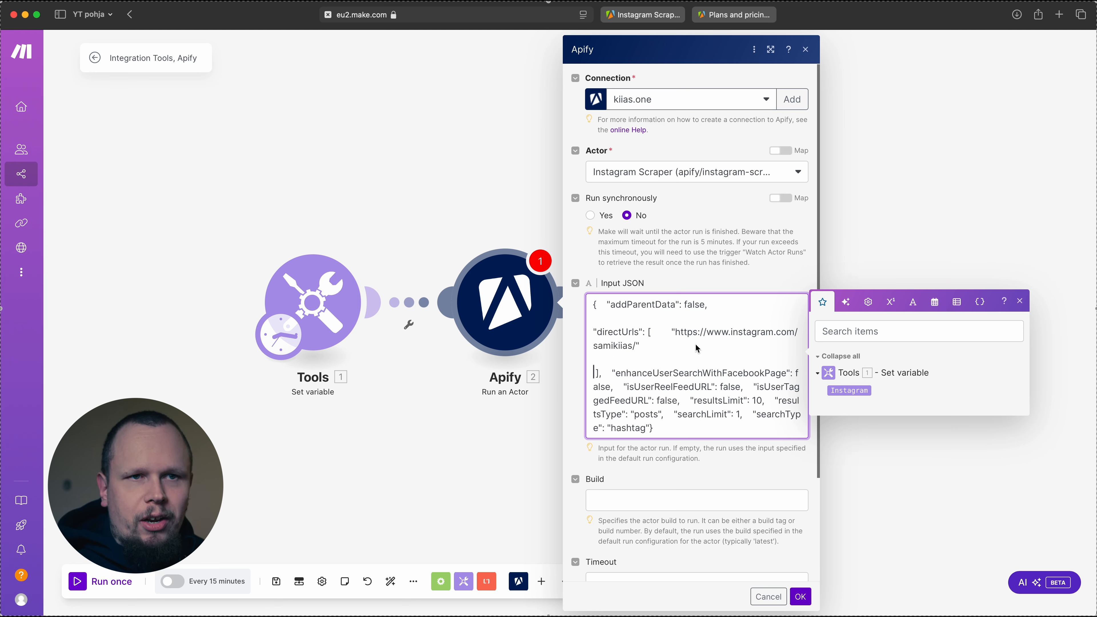
# Replace the profile URL inside the directUrls quotes with the Instagram variable from the Set variable module
pyautogui.doubleClick(690, 332)
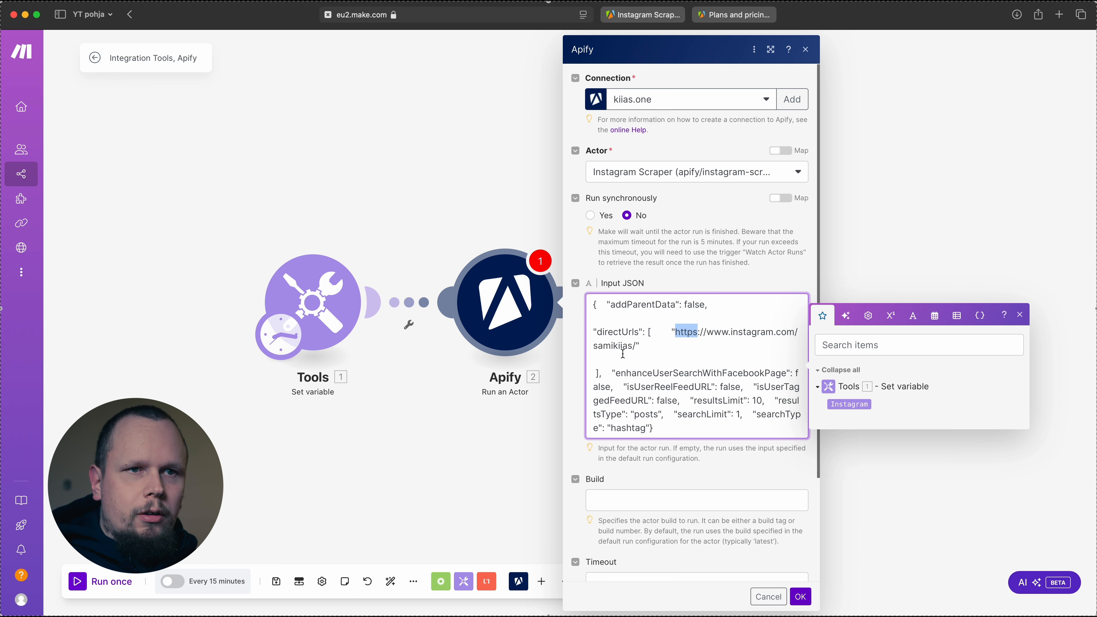
pyautogui.keyDown('shift'); pyautogui.click(630, 345); pyautogui.keyUp('shift')
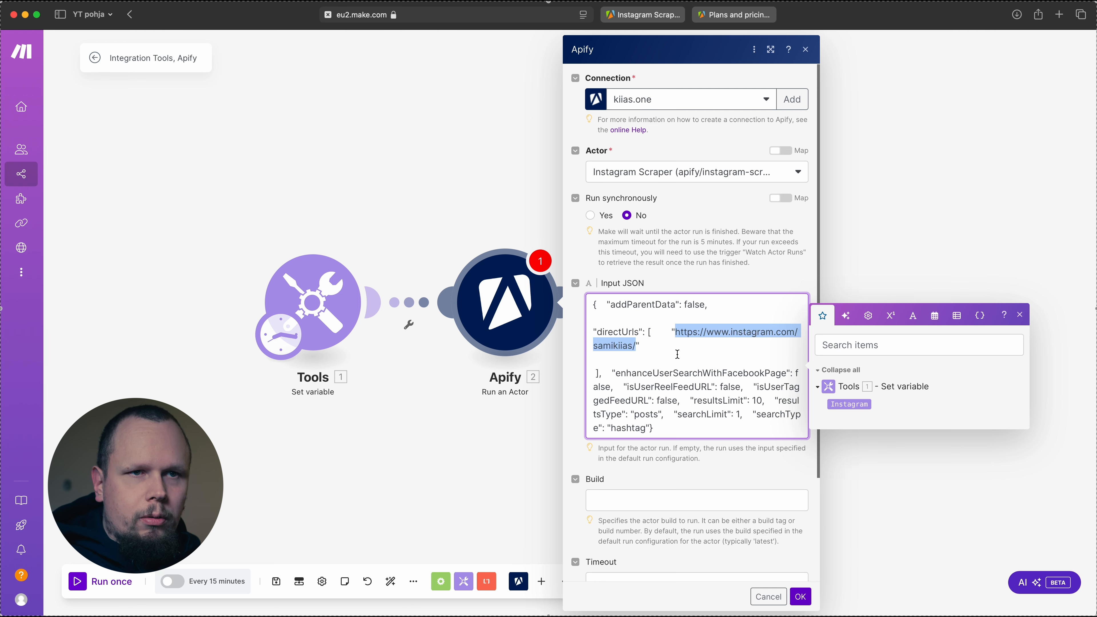
pyautogui.press('BackSpace')
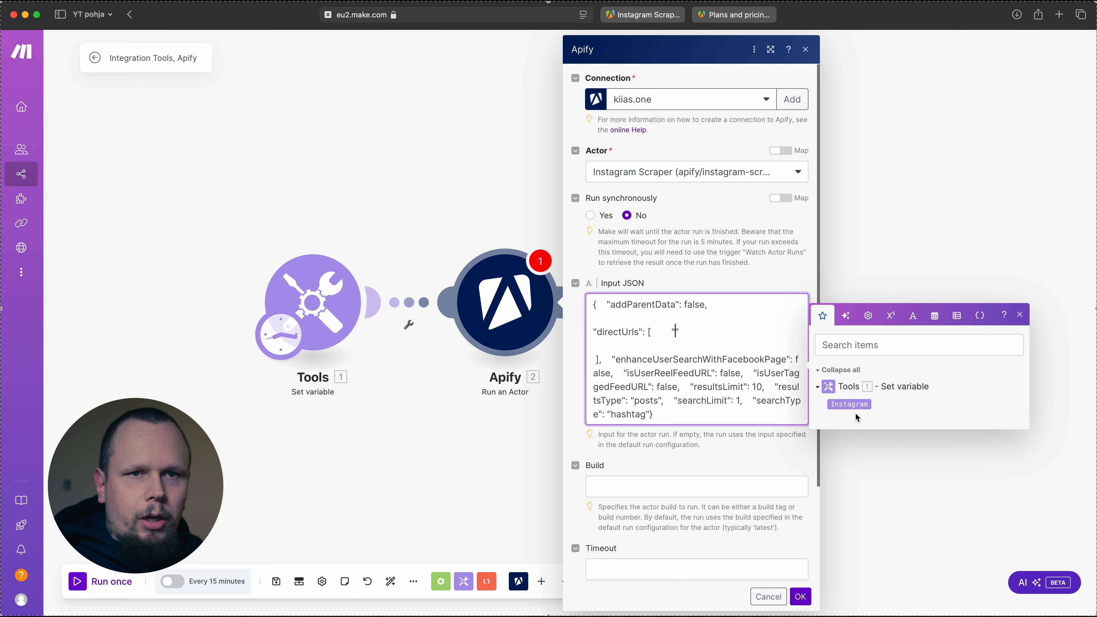
pyautogui.moveTo(845, 406); pyautogui.dragTo(675, 333)
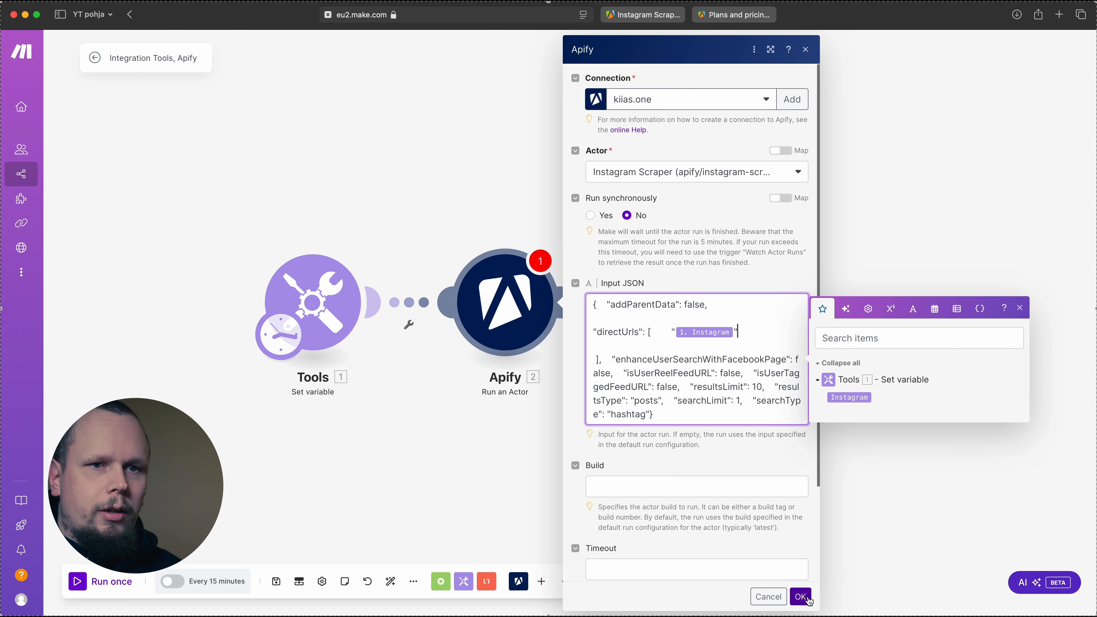
# Set the actor to run synchronously and save the Run an Actor module's settings
pyautogui.click(597, 219)
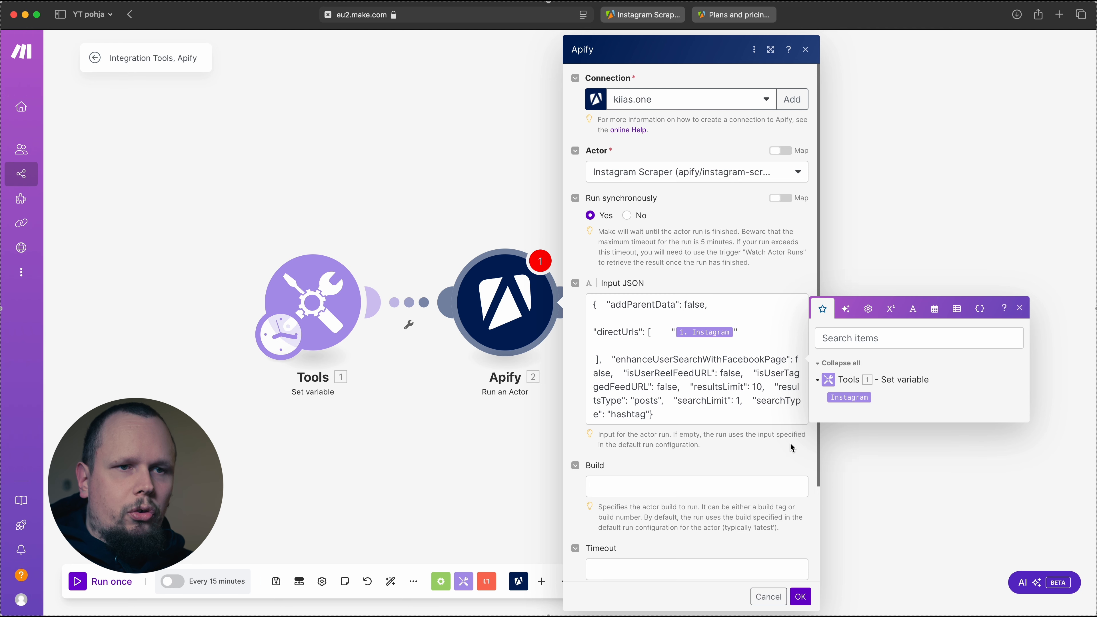
pyautogui.scroll(-3, 761, 452)
pyautogui.scroll(3, 760, 449)
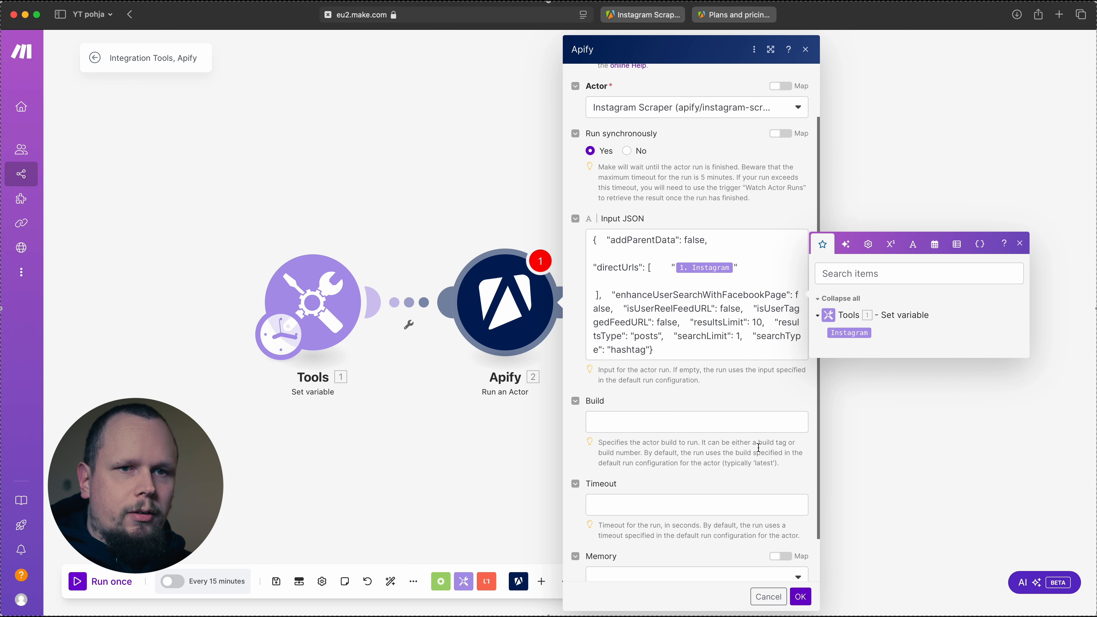
pyautogui.click(800, 597)
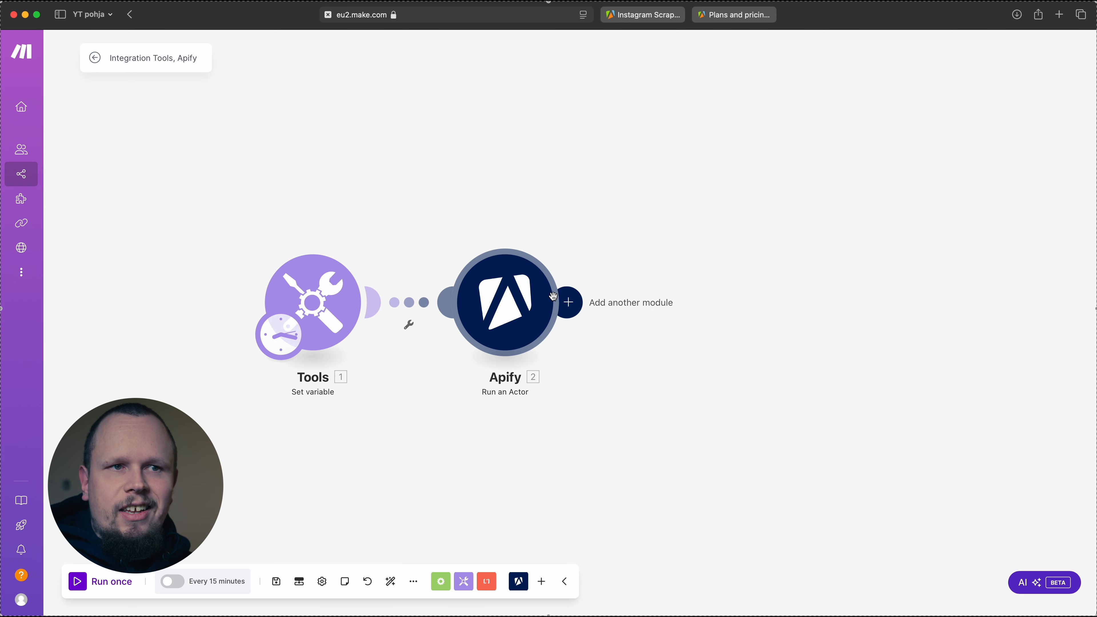
# Add an Apify Get Dataset Items module after the Run an Actor module
pyautogui.click(571, 304)
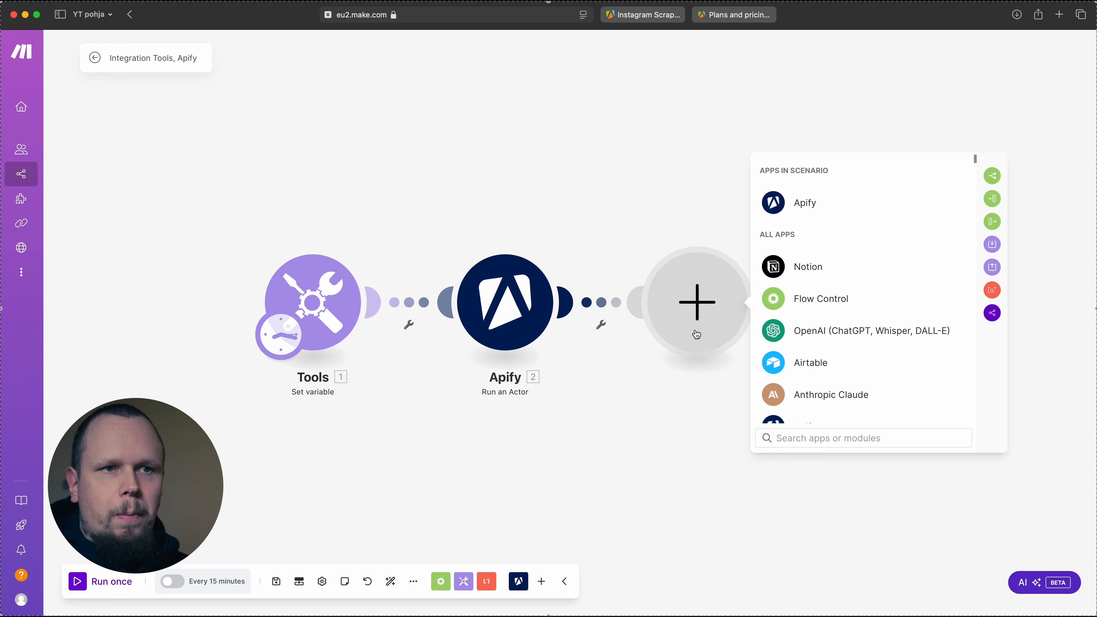
pyautogui.click(808, 207)
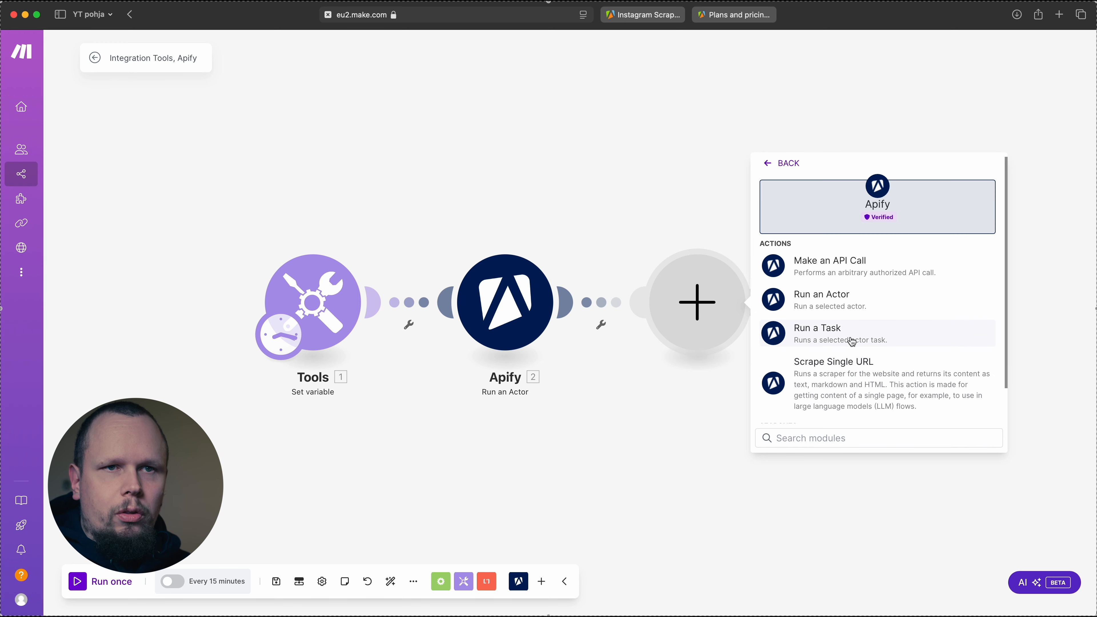
pyautogui.scroll(-2, 849, 343)
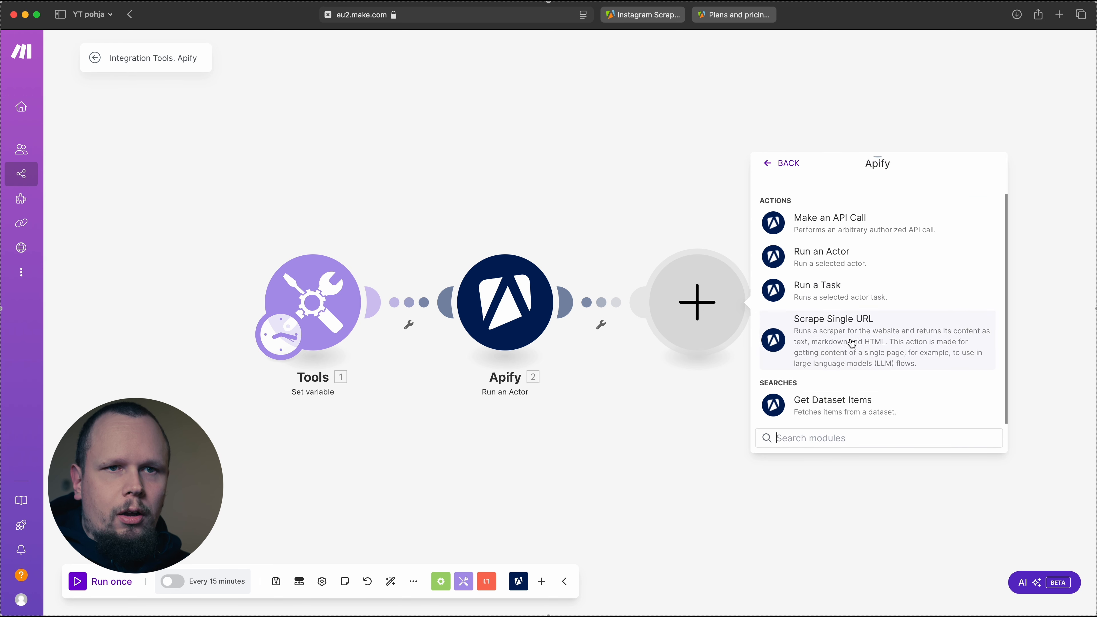
pyautogui.click(853, 413)
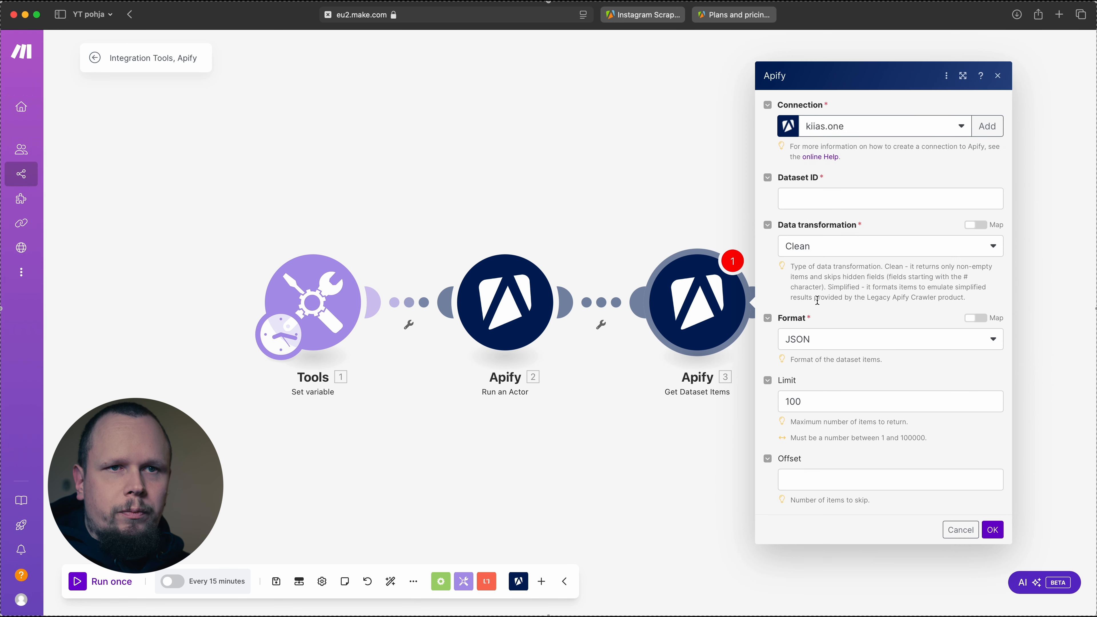
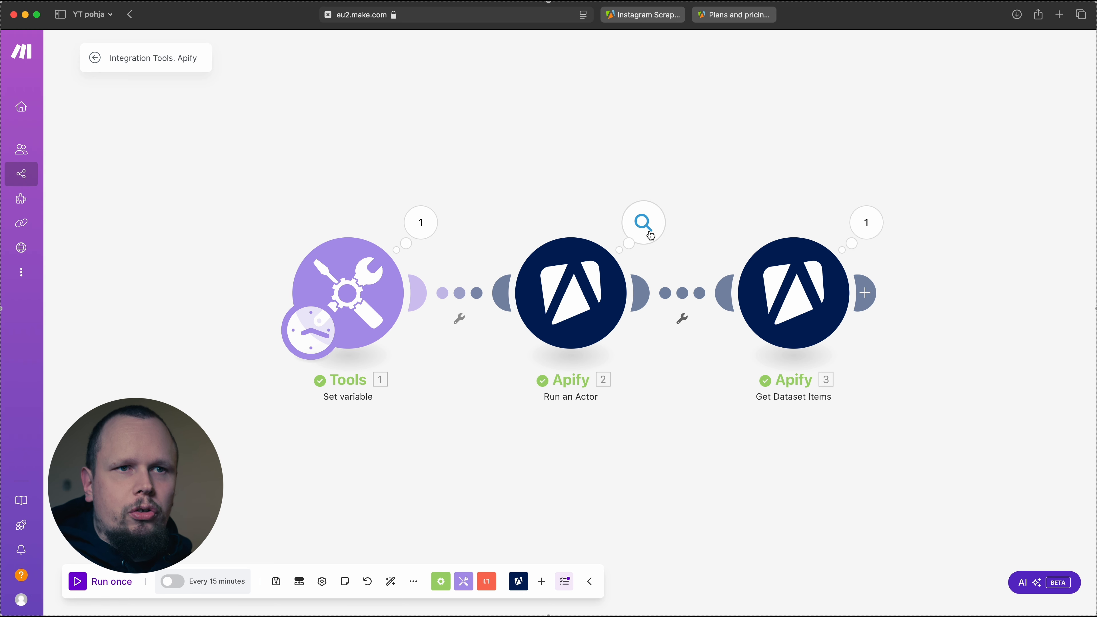
# Inspect the Run an Actor module's output, including its meta and stats collections and the default dataset ID
pyautogui.click(645, 225)
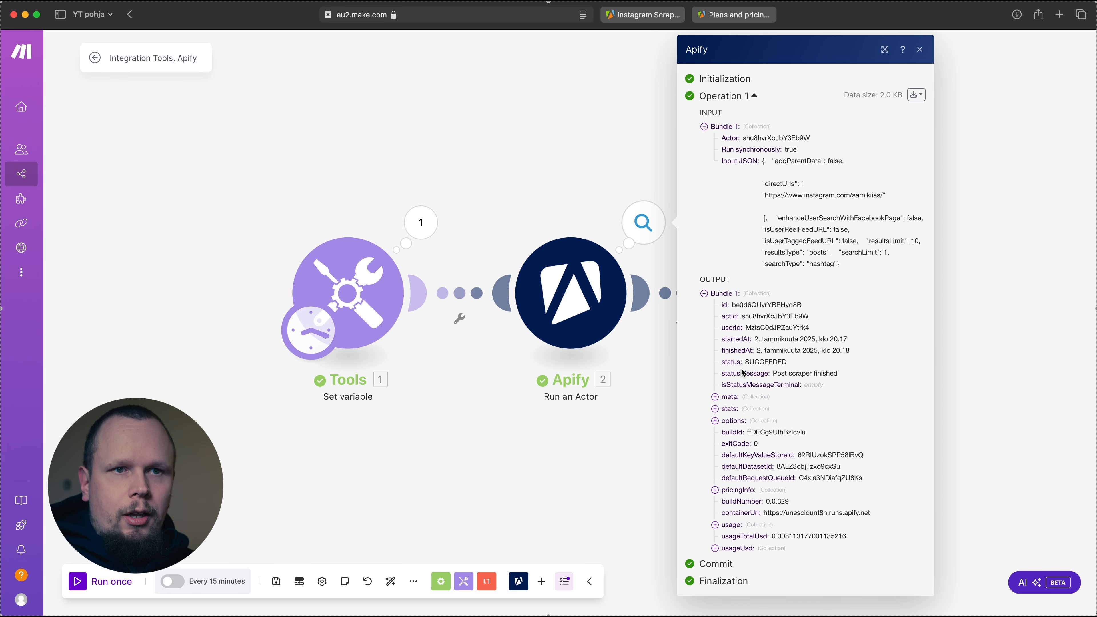
pyautogui.click(715, 397)
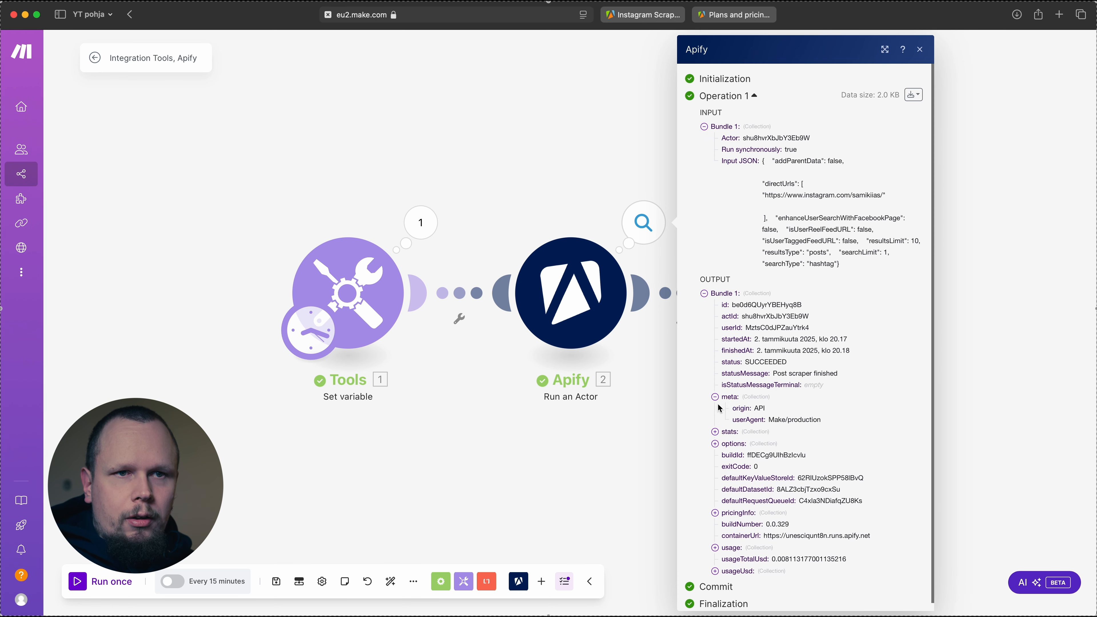
pyautogui.click(715, 433)
pyautogui.scroll(-5, 822, 276)
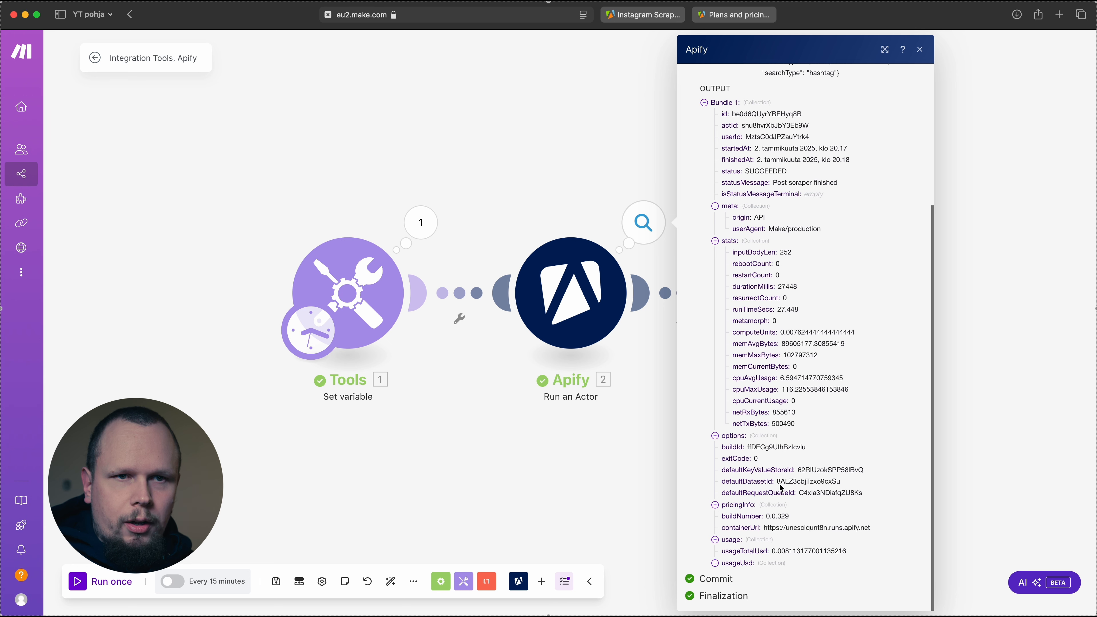
pyautogui.moveTo(777, 483); pyautogui.dragTo(839, 479)
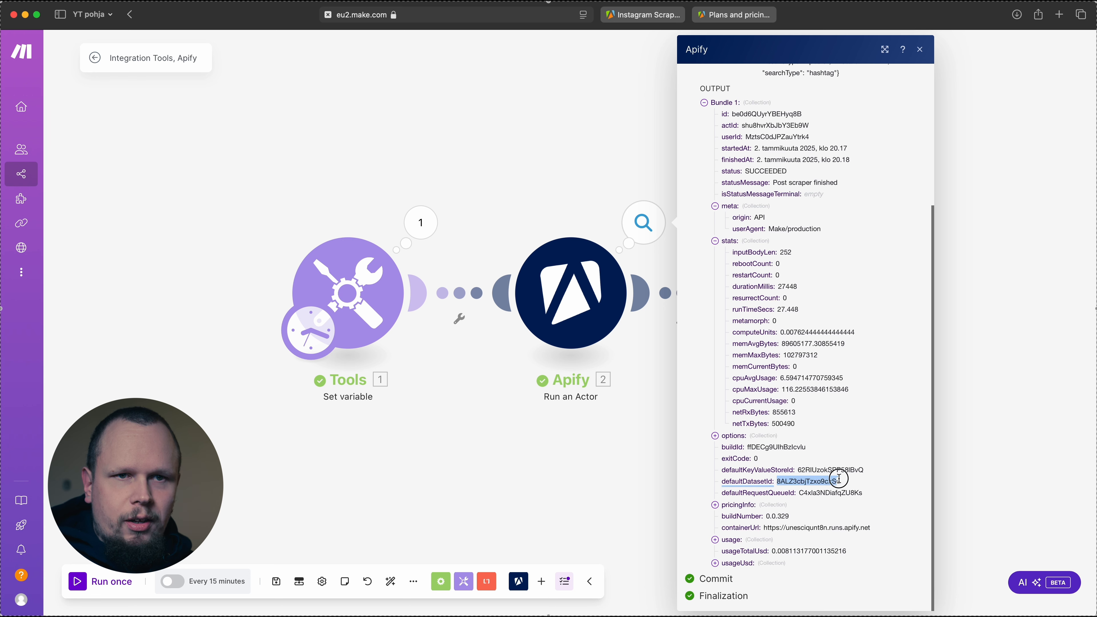
pyautogui.click(977, 464)
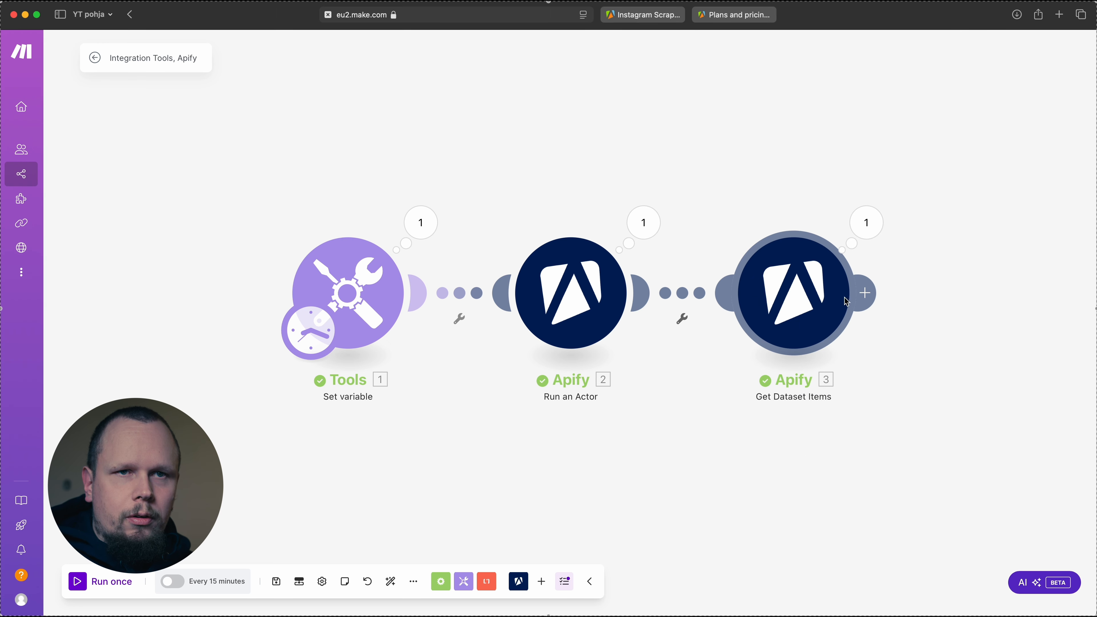
# Examine the id, type, caption, hashtags and mentions of the first post in the Get Dataset Items output
pyautogui.click(867, 234)
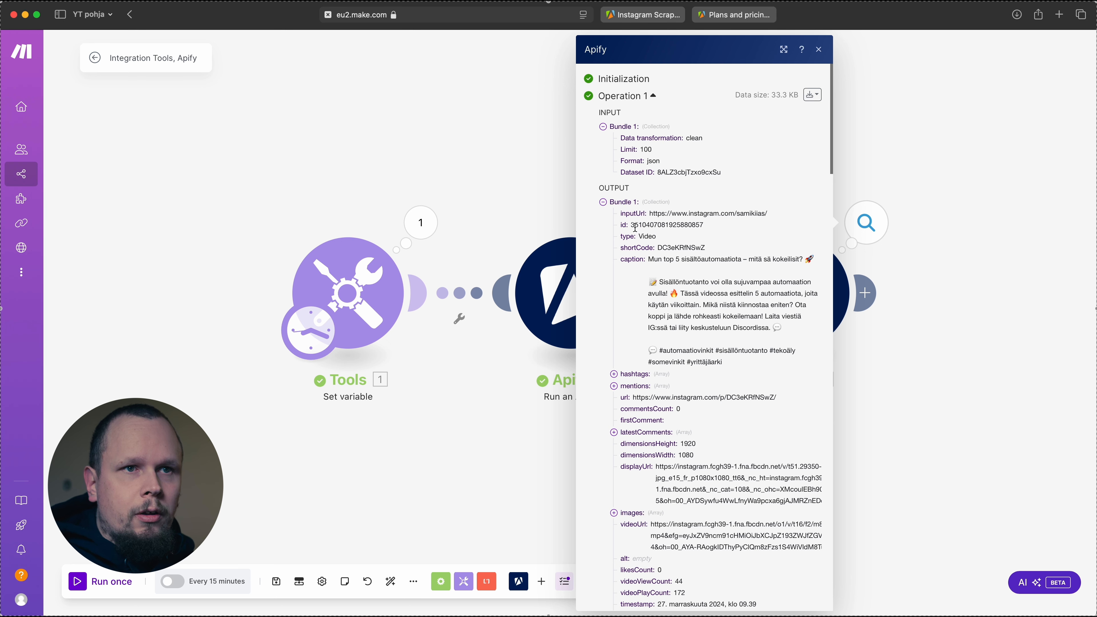
pyautogui.moveTo(635, 226); pyautogui.dragTo(734, 222)
pyautogui.scroll(-1, 648, 246)
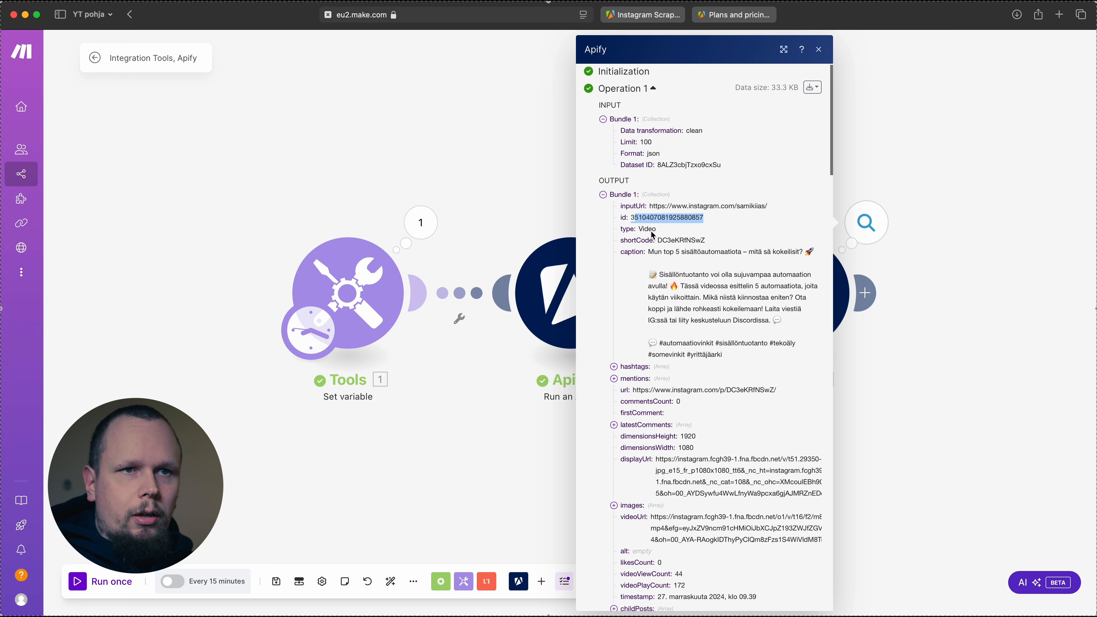
pyautogui.doubleClick(651, 229)
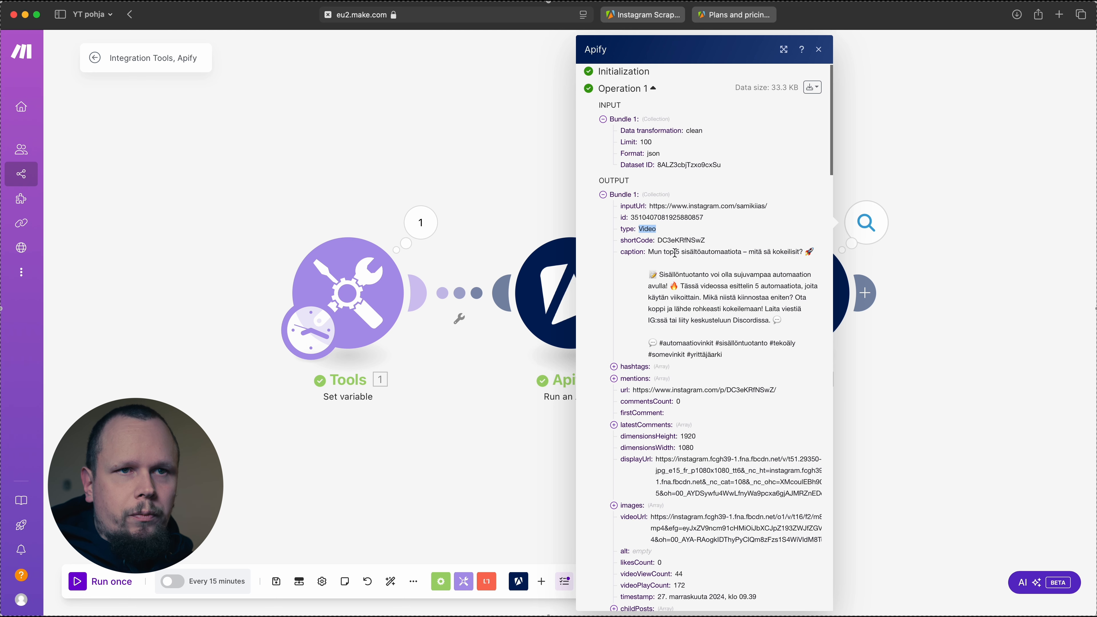
pyautogui.moveTo(649, 253); pyautogui.dragTo(728, 366)
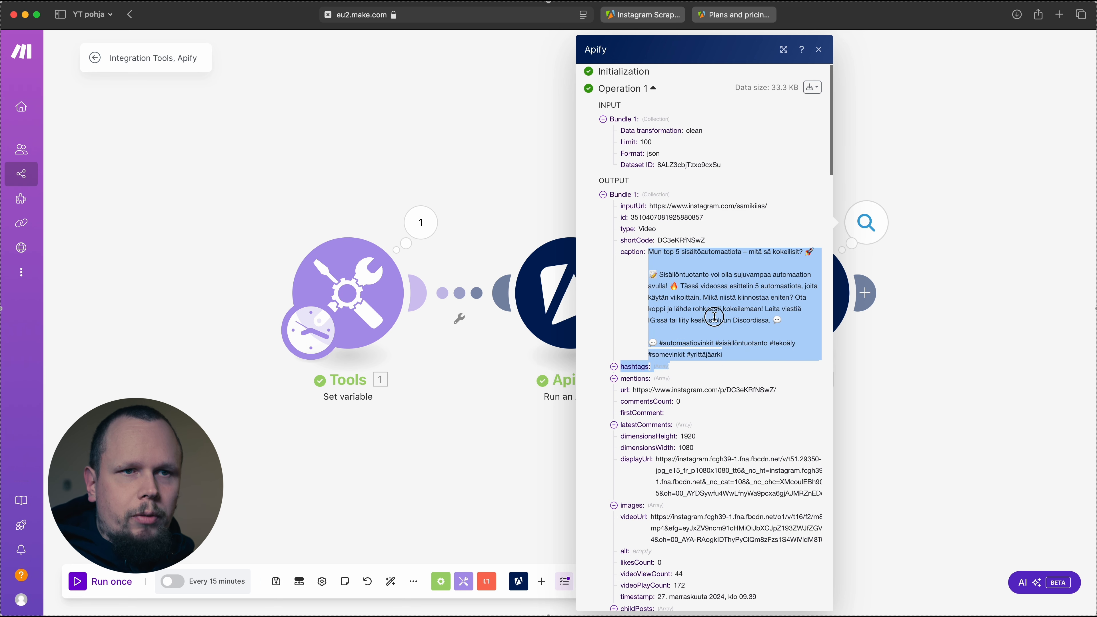
pyautogui.click(682, 348)
pyautogui.click(613, 367)
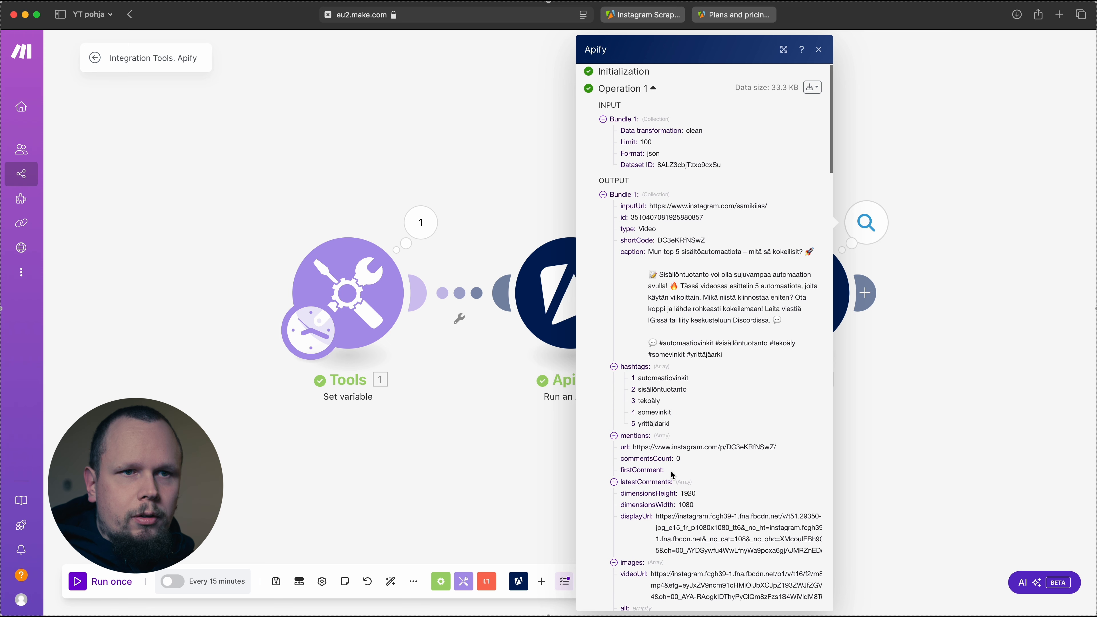
pyautogui.click(614, 436)
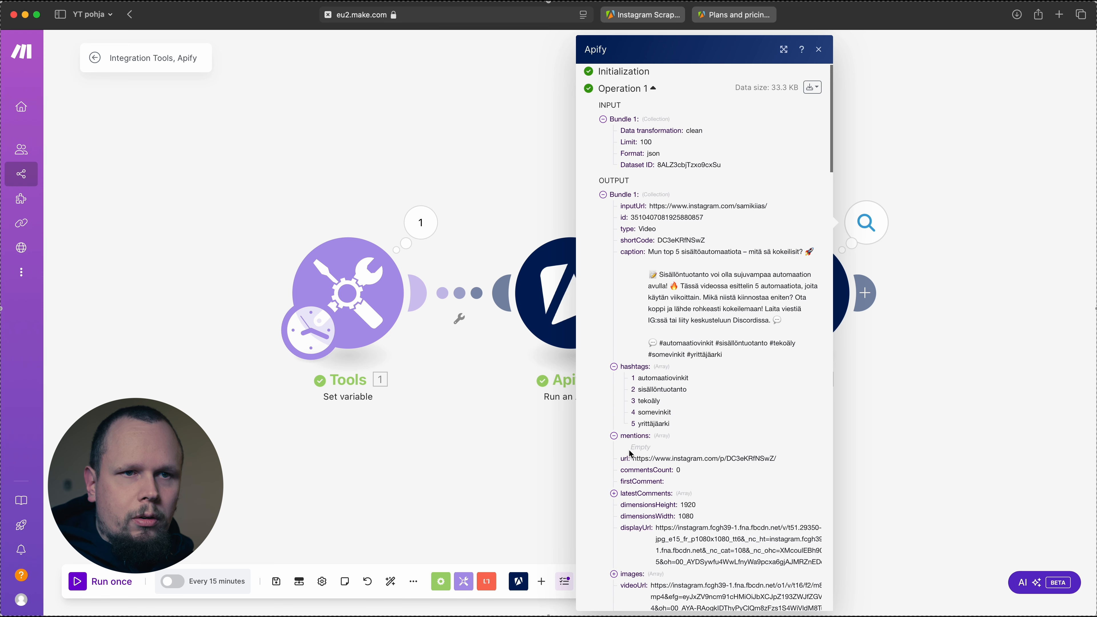
pyautogui.moveTo(631, 448); pyautogui.dragTo(644, 448)
# Check the first post's latest comments, images, video URL and child posts in the Get Dataset Items output
pyautogui.scroll(-3, 696, 452)
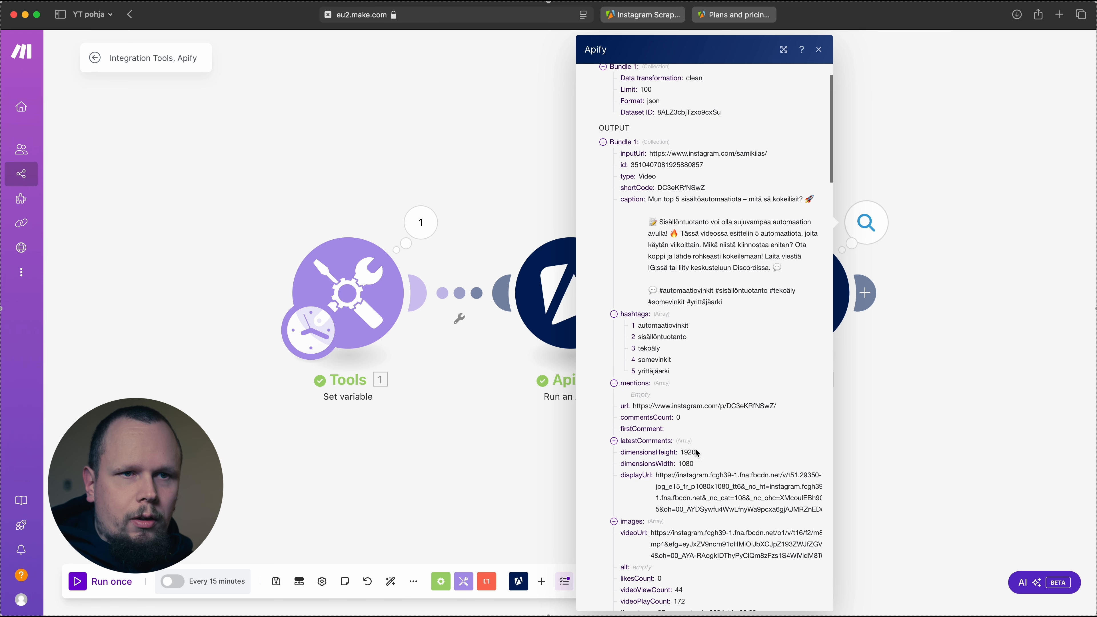
pyautogui.click(613, 424)
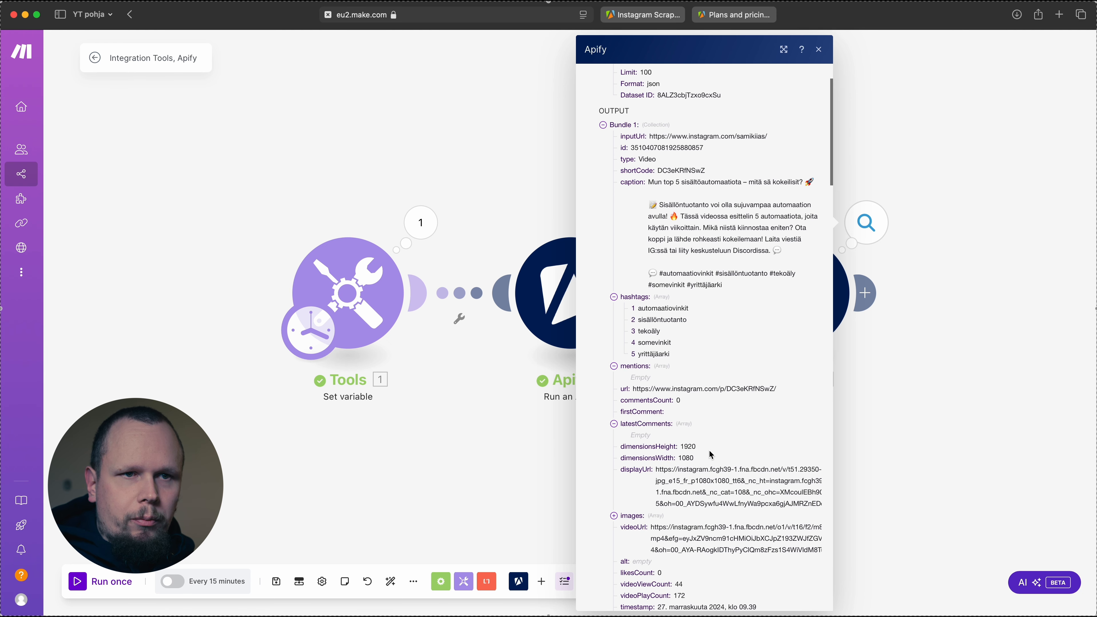
pyautogui.scroll(-3, 712, 455)
pyautogui.click(613, 437)
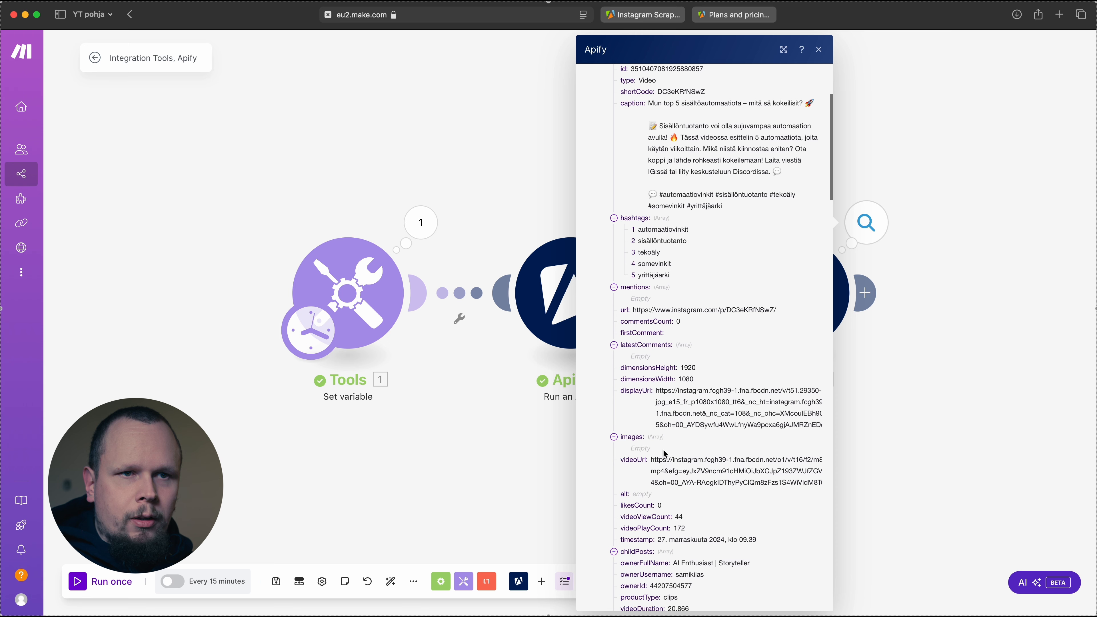
pyautogui.moveTo(662, 462); pyautogui.dragTo(734, 479)
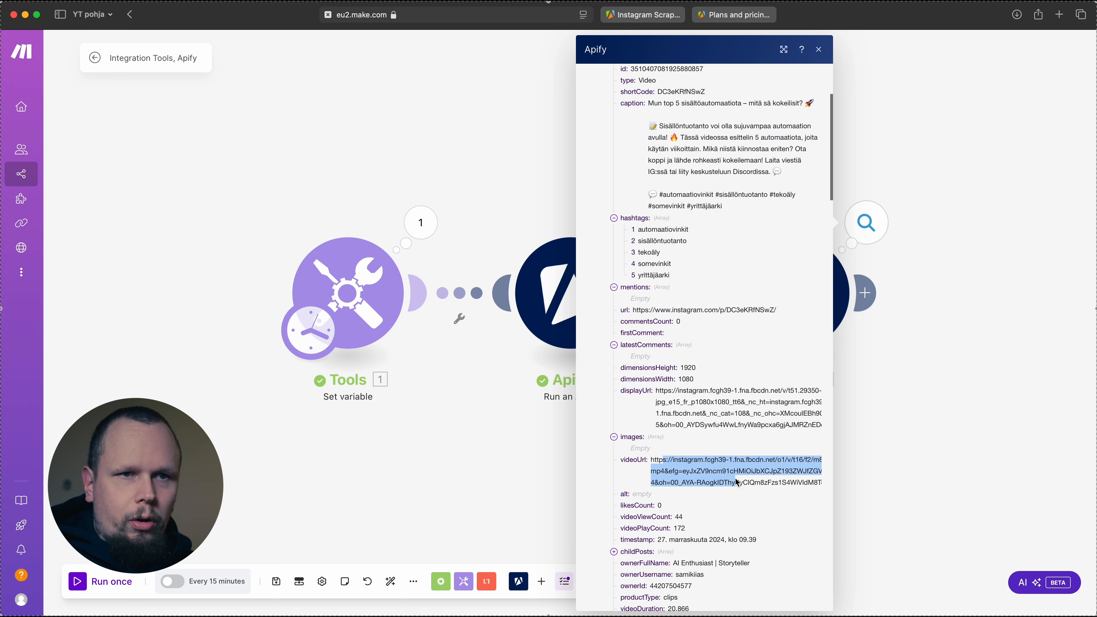
pyautogui.click(738, 482)
pyautogui.scroll(-6, 713, 433)
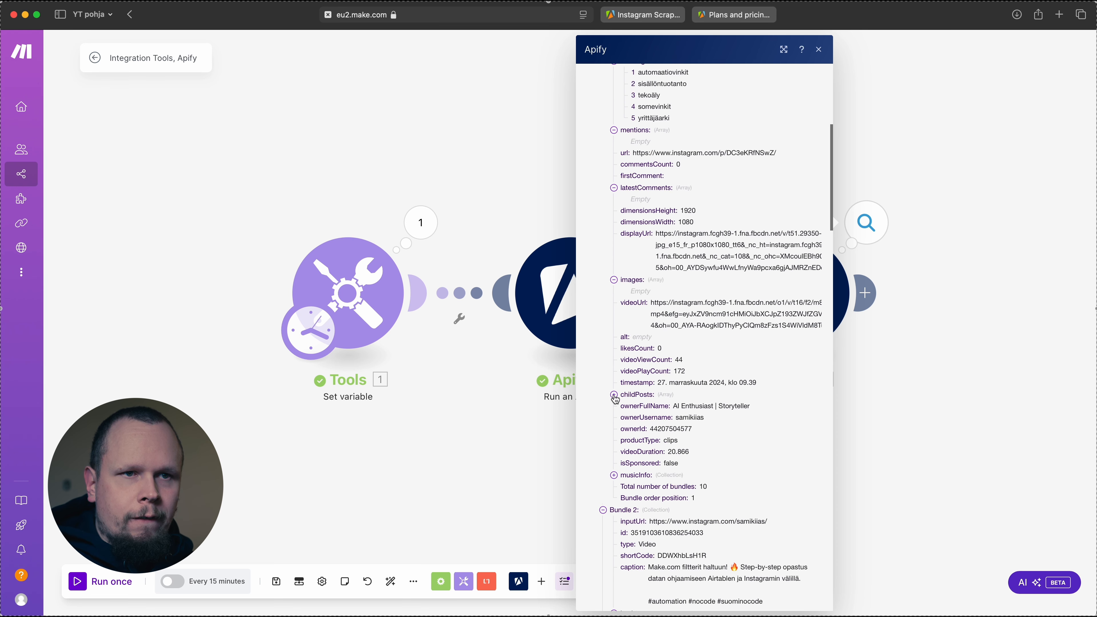
pyautogui.click(614, 396)
pyautogui.click(614, 396)
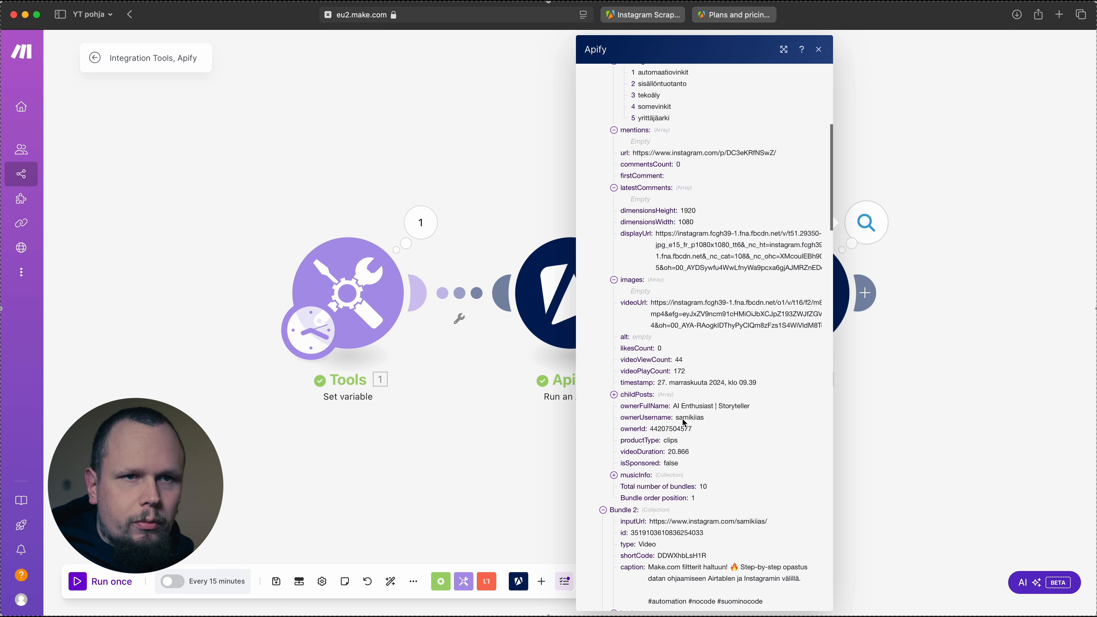
# Review the remaining post bundles in the Get Dataset Items output through Bundle 10, and close the output
pyautogui.scroll(-8, 700, 415)
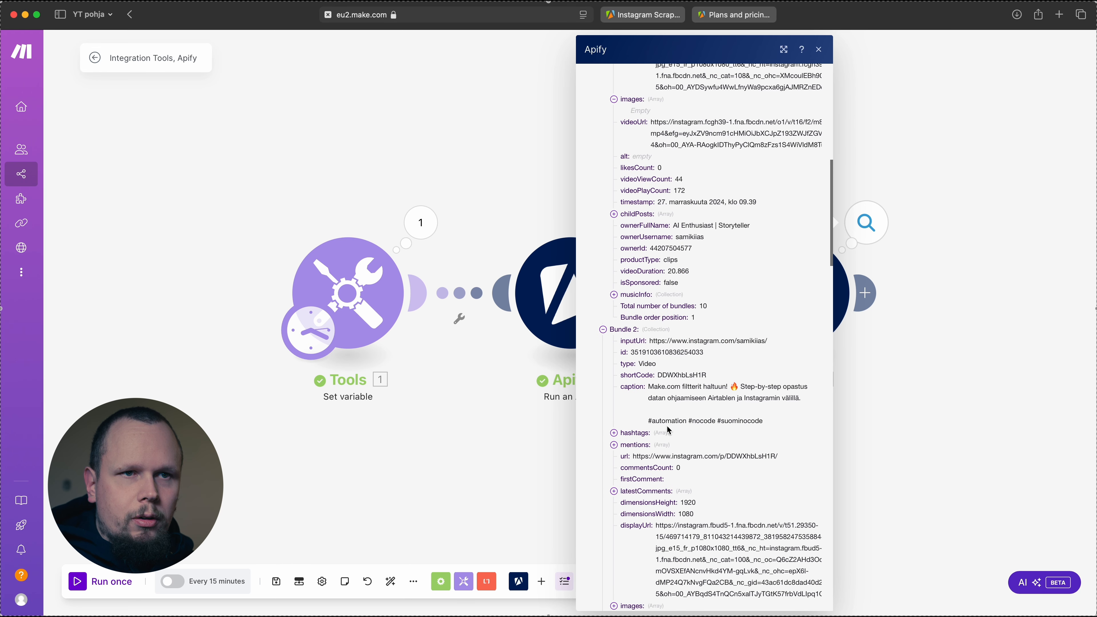
pyautogui.scroll(-1, 669, 419)
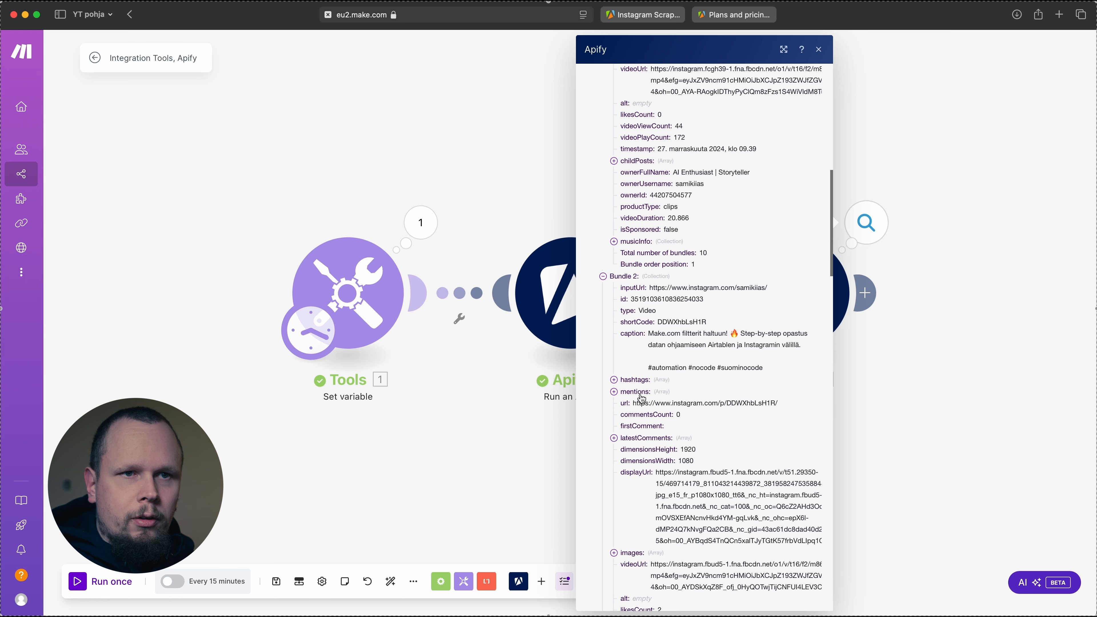
pyautogui.scroll(-16, 642, 399)
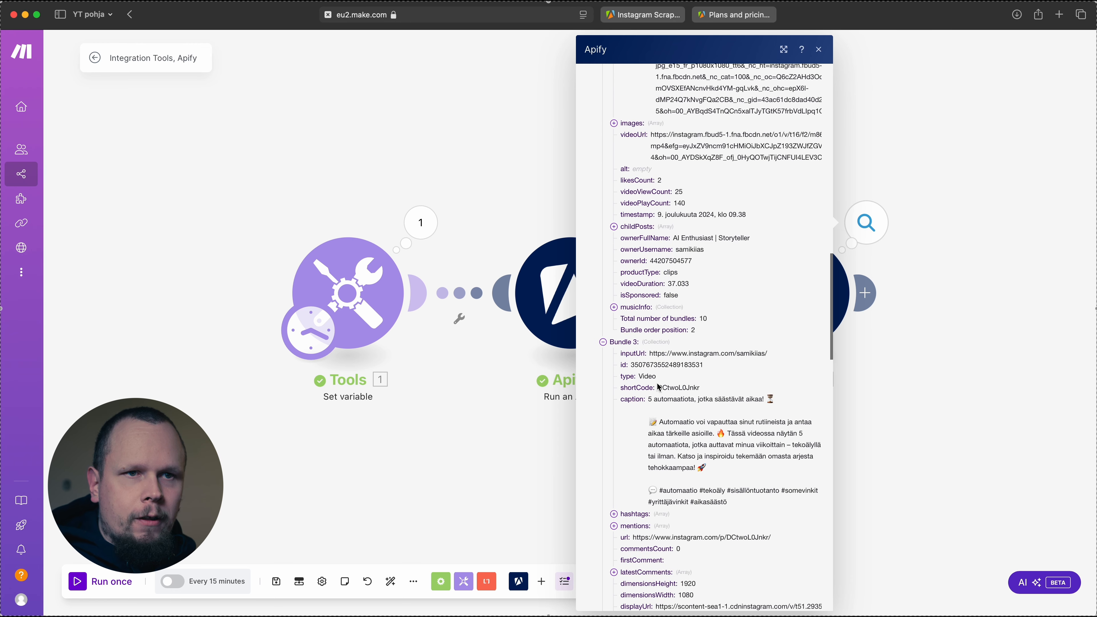
pyautogui.scroll(-11, 660, 387)
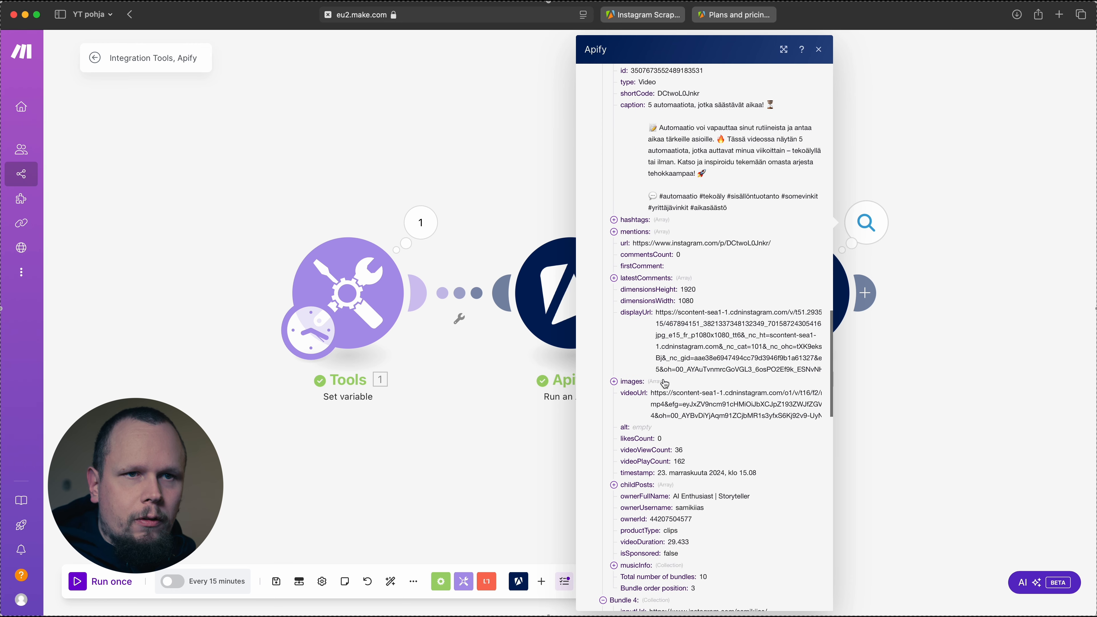
pyautogui.scroll(-14, 710, 287)
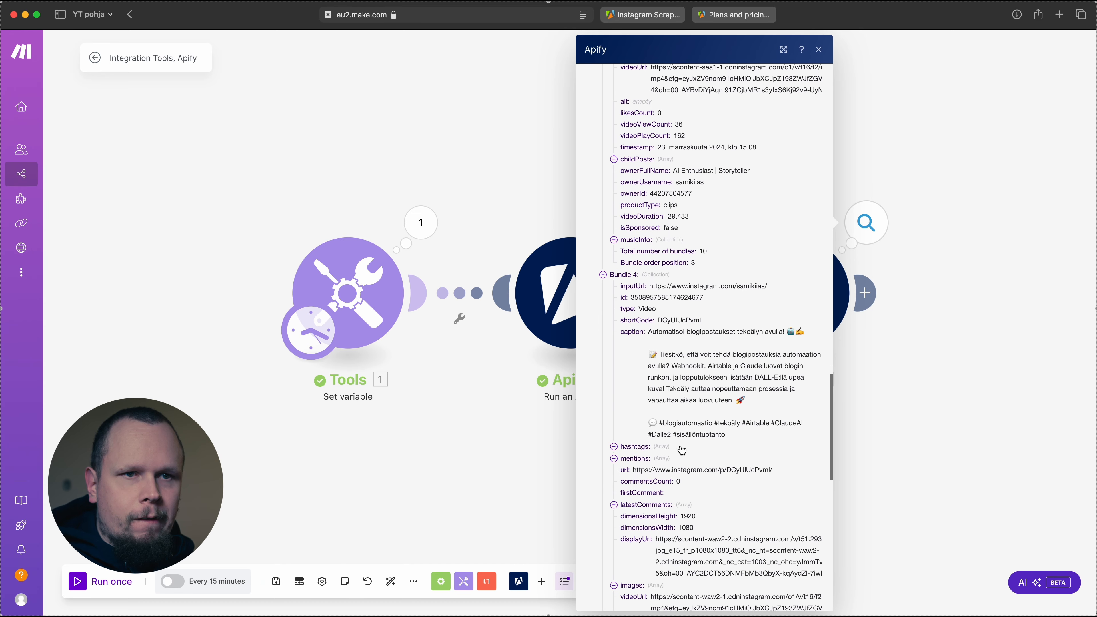
pyautogui.scroll(-8, 686, 460)
pyautogui.scroll(6, 646, 387)
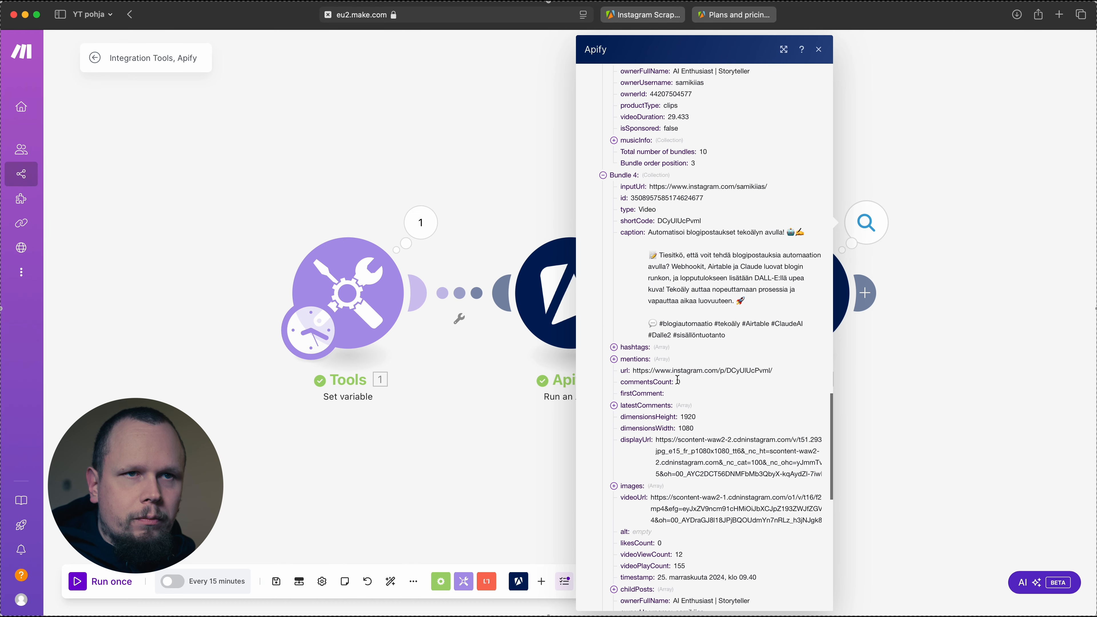
pyautogui.scroll(-20, 673, 356)
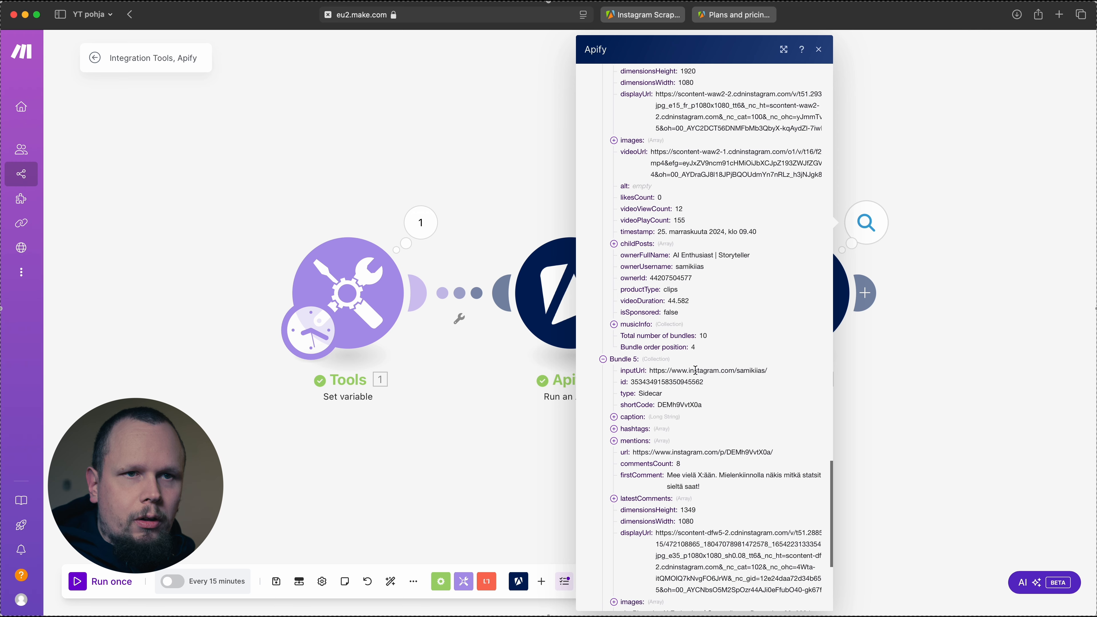
pyautogui.scroll(-1, 695, 370)
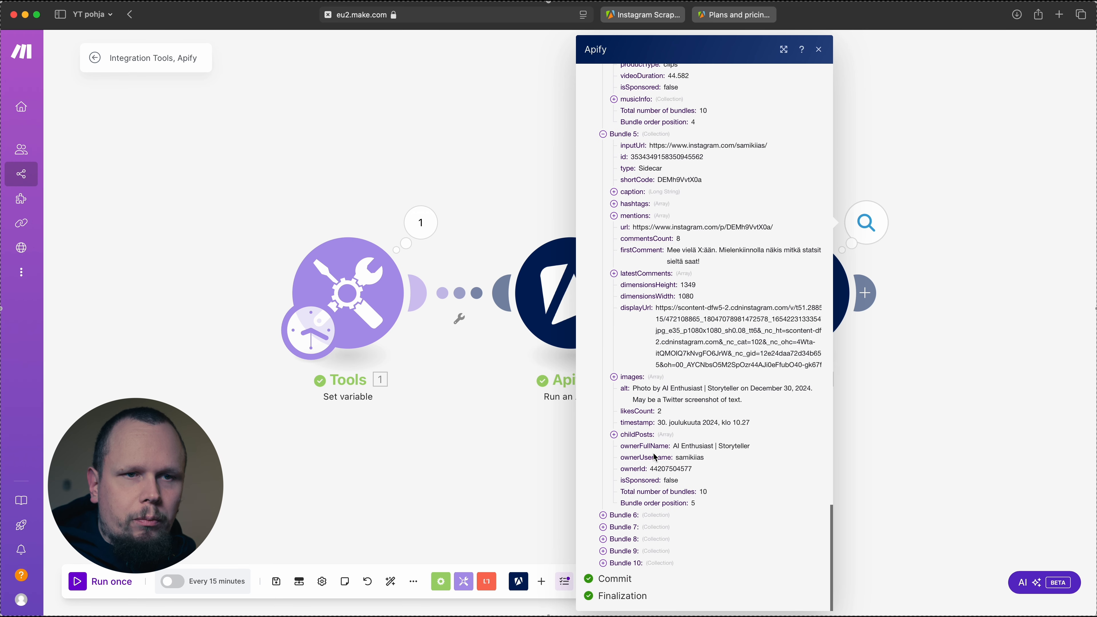
pyautogui.click(604, 563)
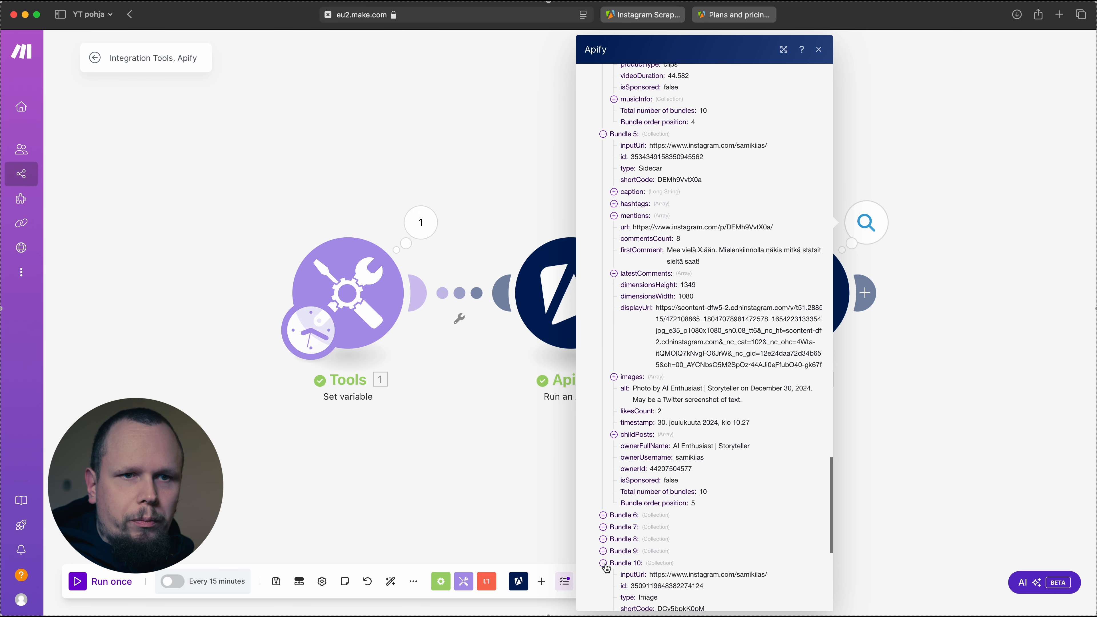
pyautogui.click(603, 563)
pyautogui.click(513, 433)
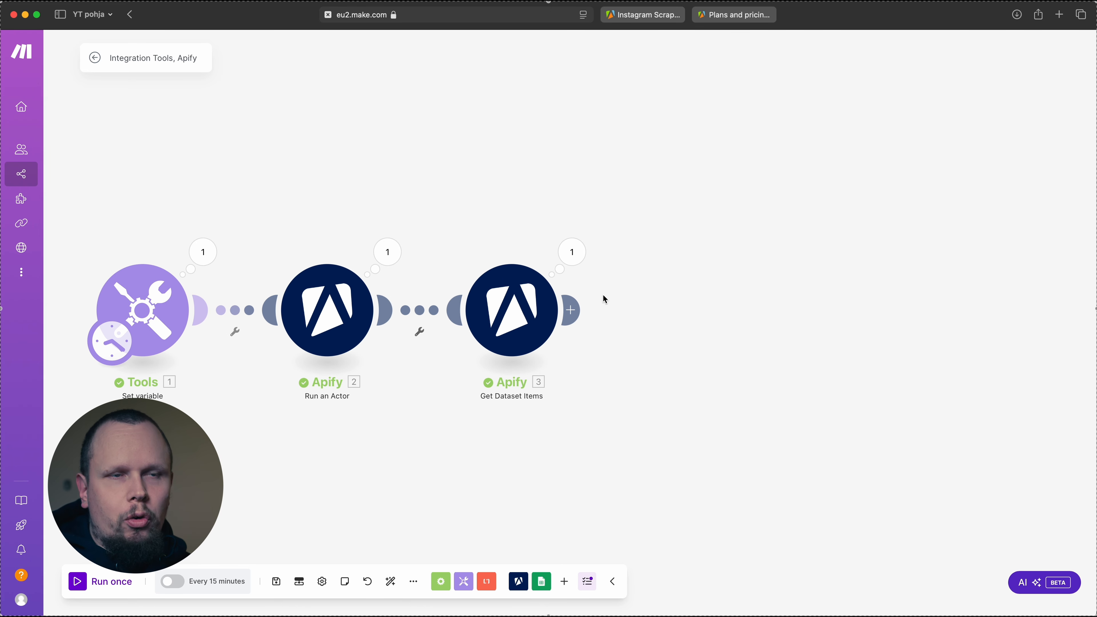
# Add an Array aggregator after the Get Dataset Items module, with Apify - Get Dataset Items [3] as its source module
pyautogui.click(574, 310)
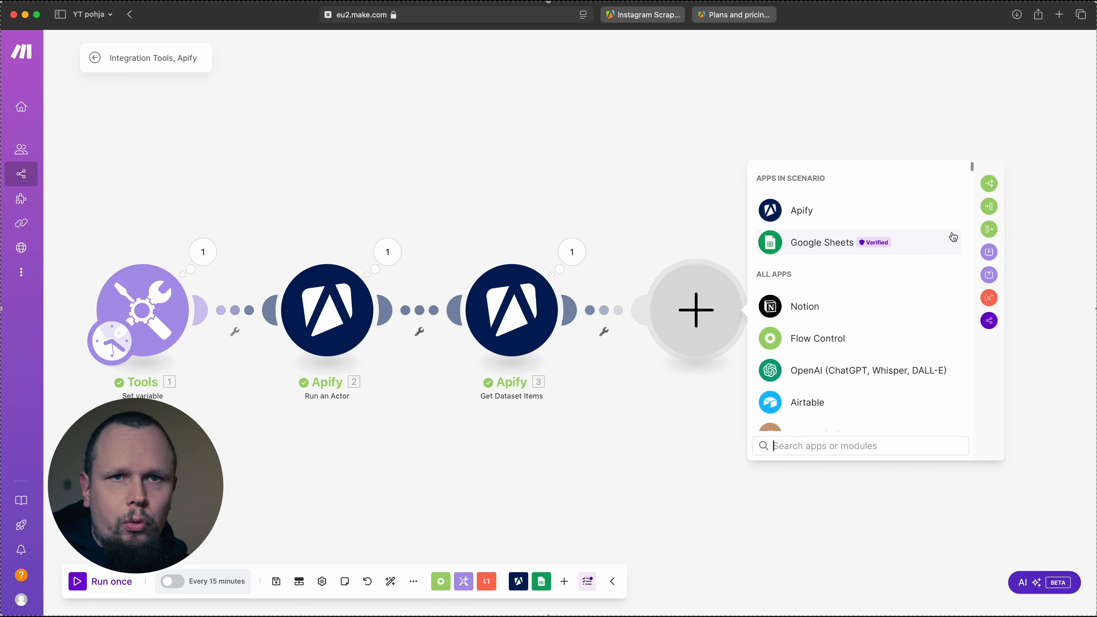
pyautogui.click(990, 230)
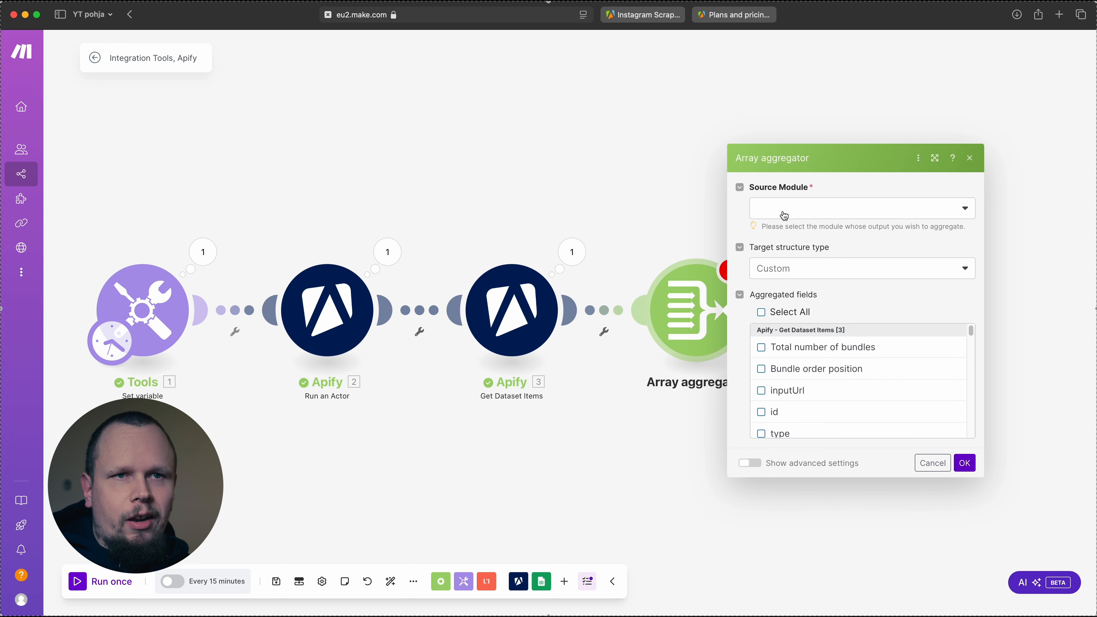
pyautogui.click(786, 209)
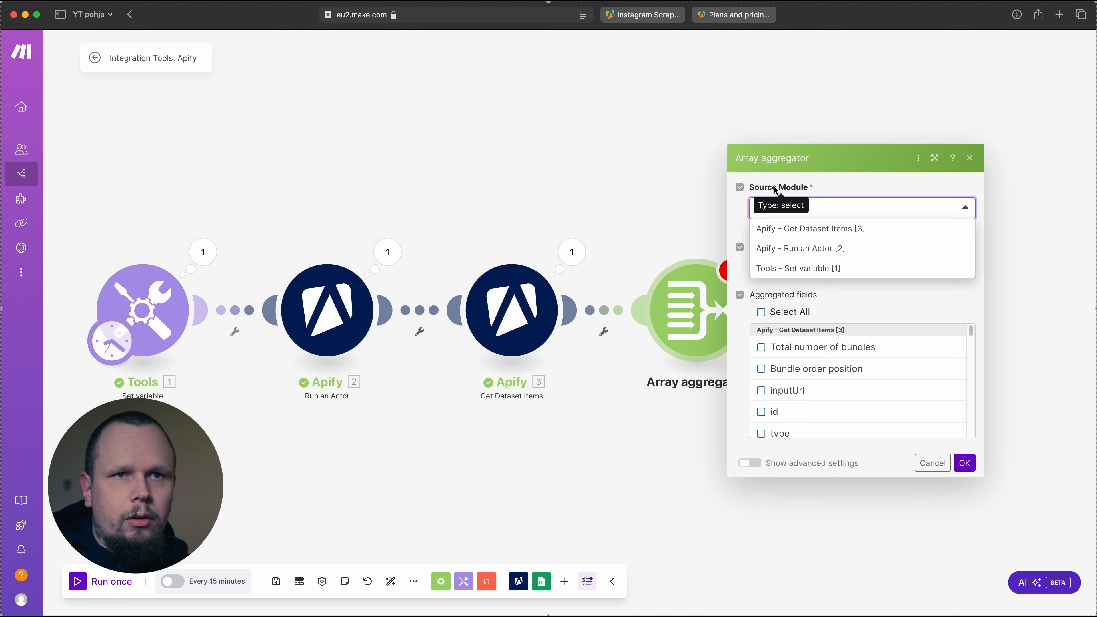
pyautogui.click(821, 236)
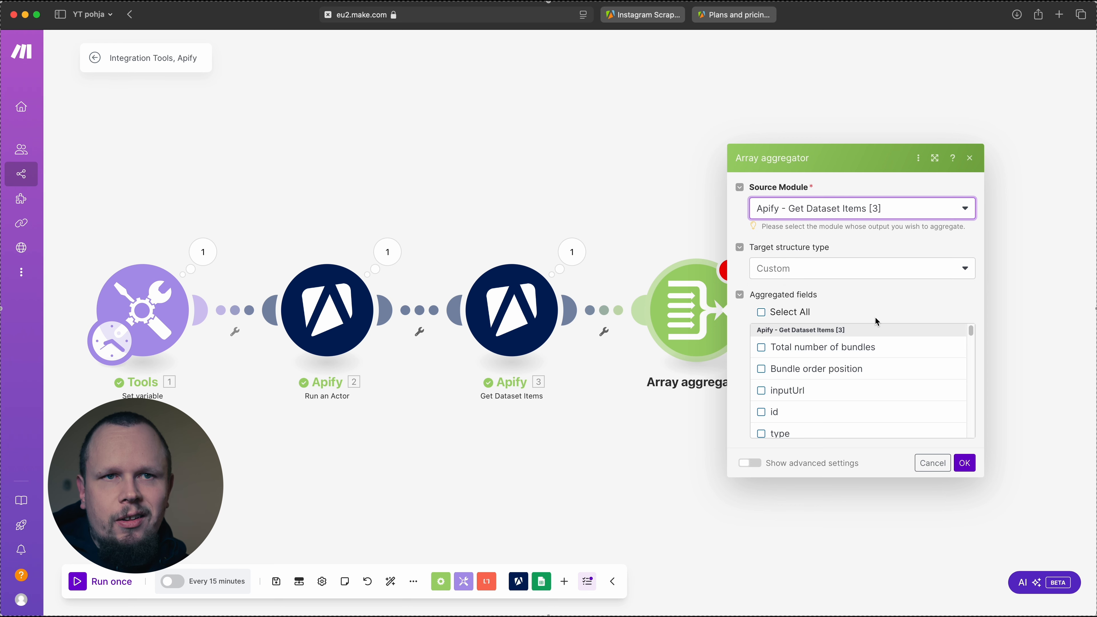
# Include only the caption field in the Array aggregator's aggregated fields and save the module
pyautogui.scroll(-5, 833, 379)
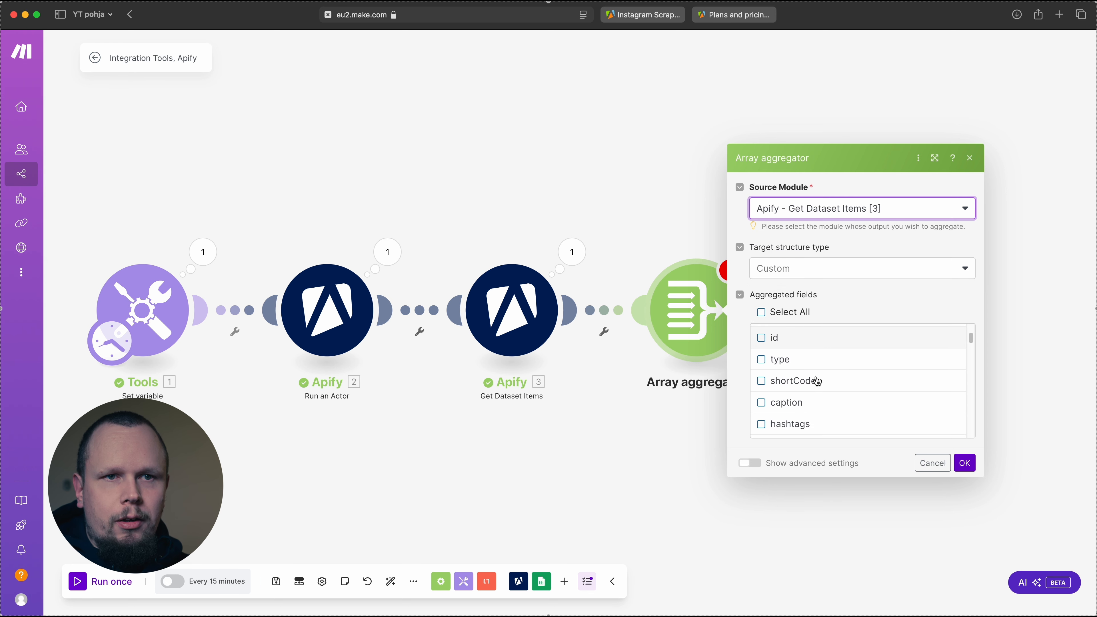
pyautogui.click(811, 378)
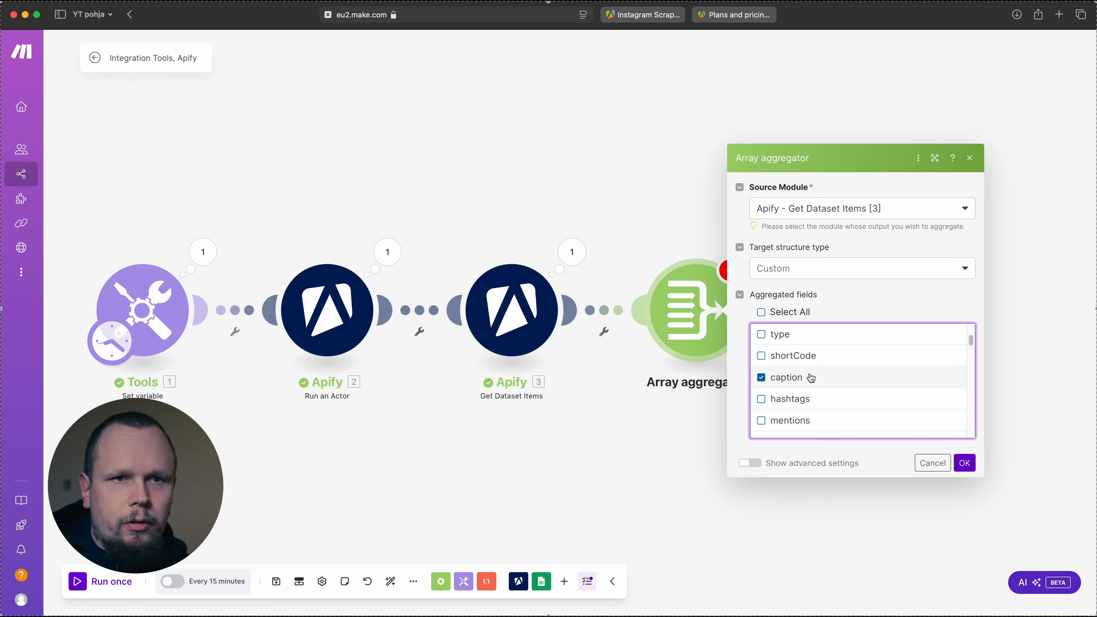
pyautogui.scroll(5, 813, 379)
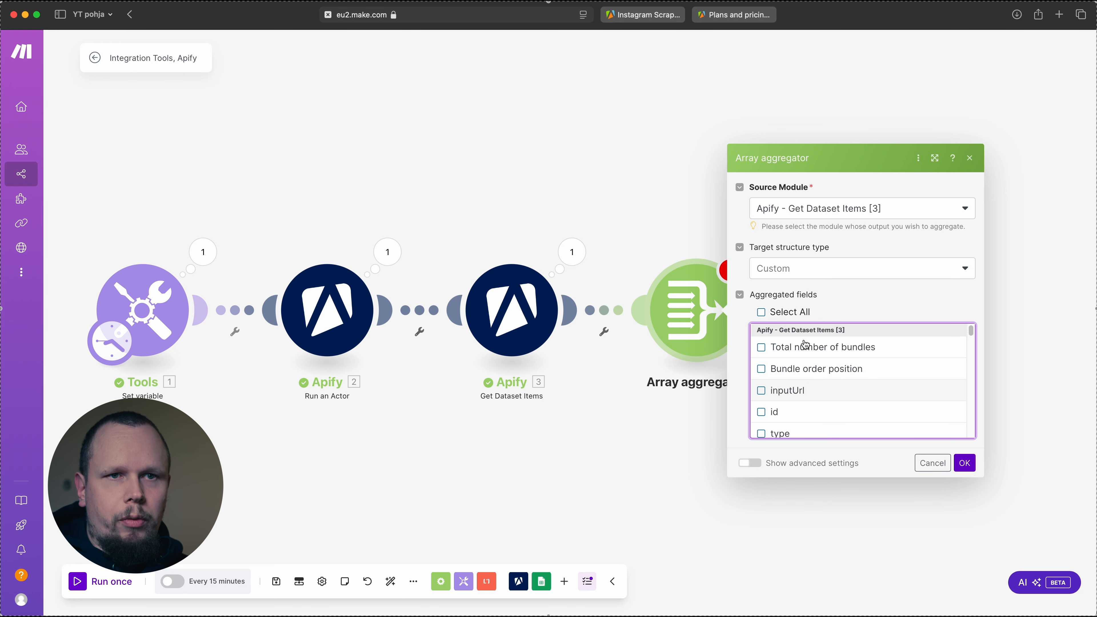
pyautogui.scroll(-5, 804, 348)
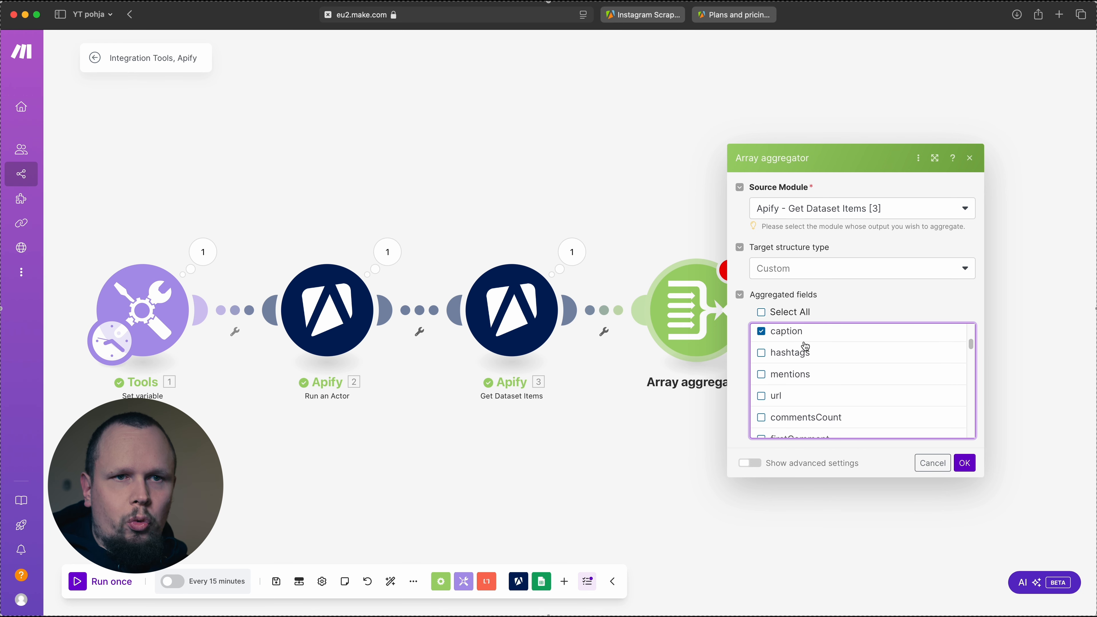
pyautogui.click(965, 463)
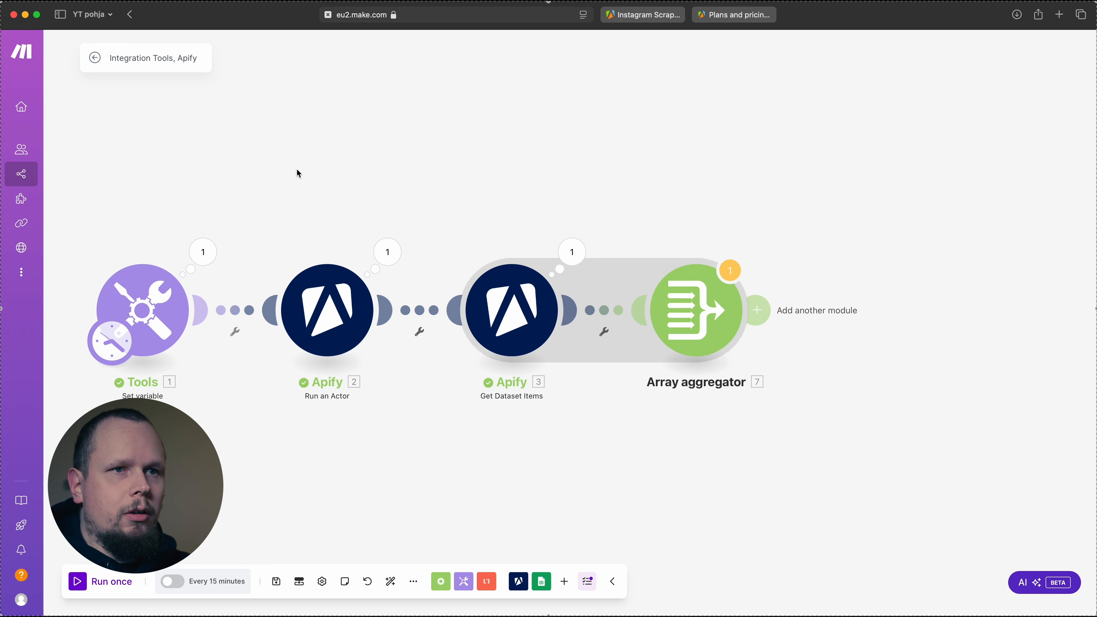
# Add a separate Tools Set variable module above the flow, with DatasetID as its variable name
pyautogui.scroll(-2, 300, 193)
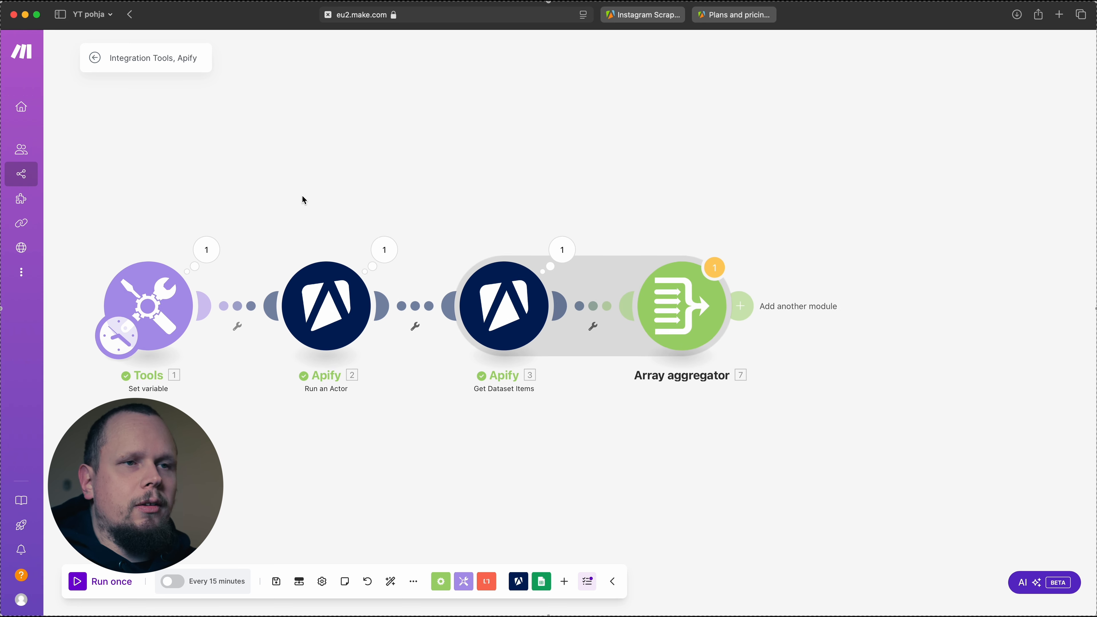
pyautogui.rightClick(366, 155)
pyautogui.click(397, 162)
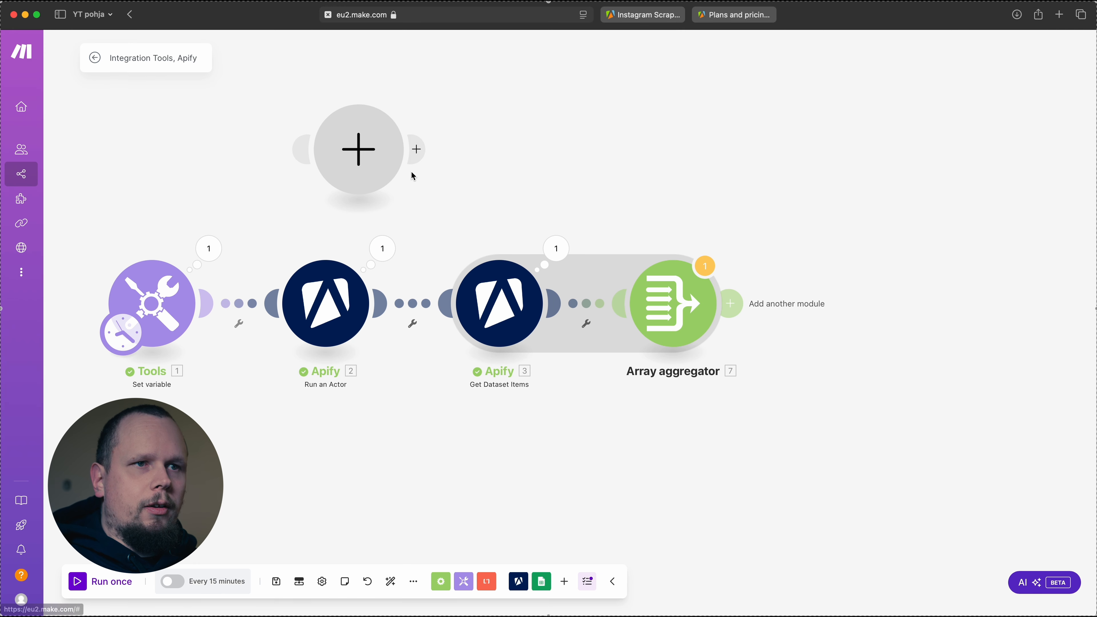
pyautogui.click(358, 152)
pyautogui.write('set v')
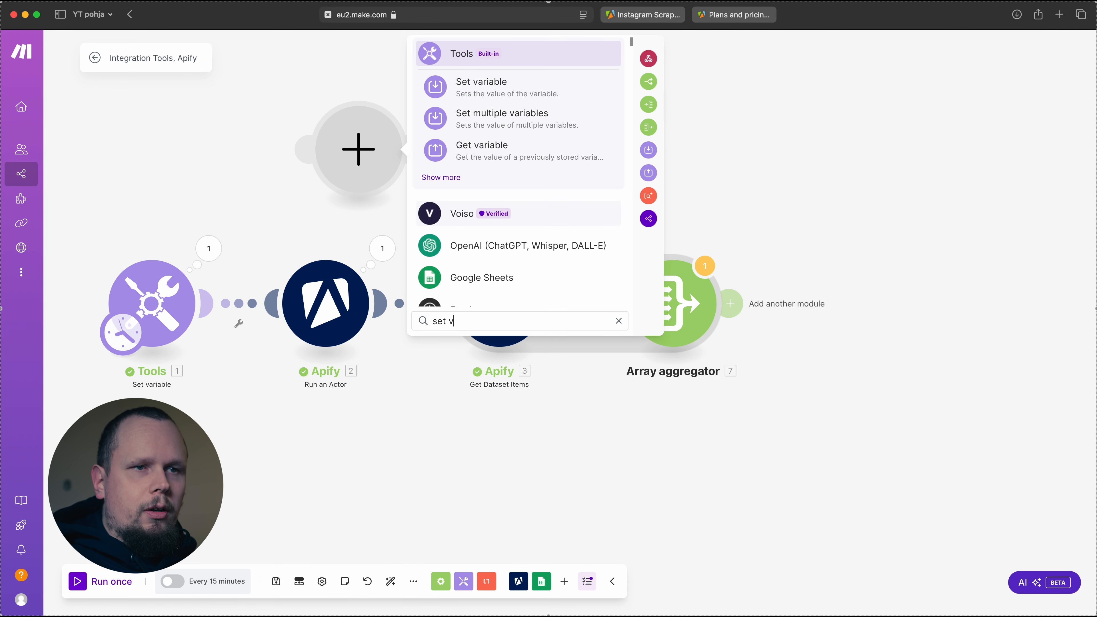
pyautogui.write('a')
pyautogui.click(492, 86)
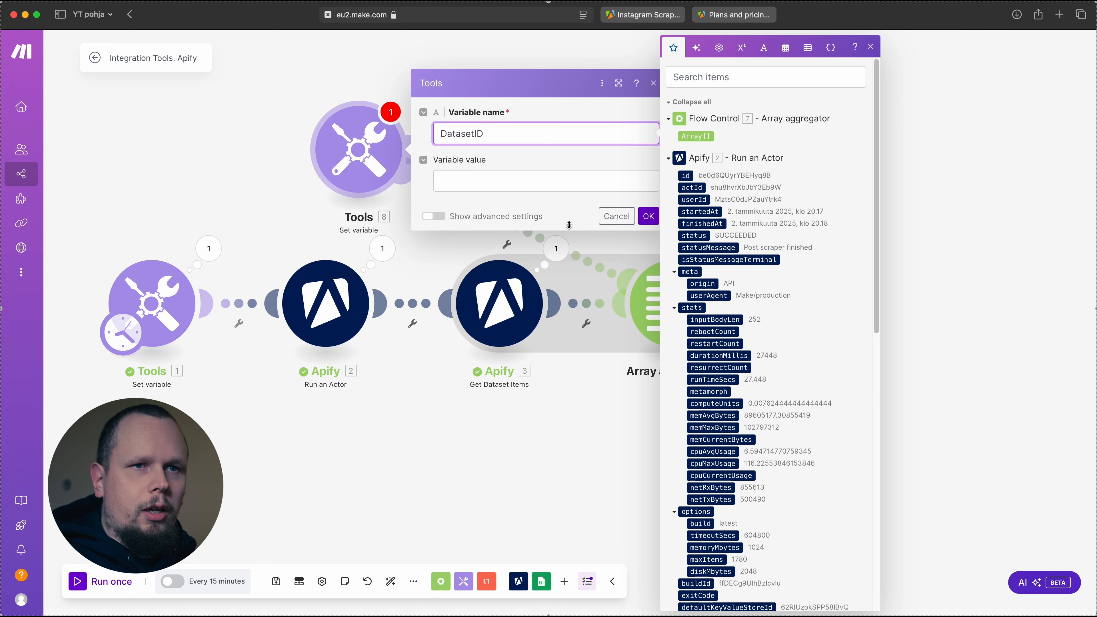
pyautogui.click(649, 217)
# Copy the defaultDatasetId from the Run an Actor output and set it as the DatasetID variable's value
pyautogui.click(382, 249)
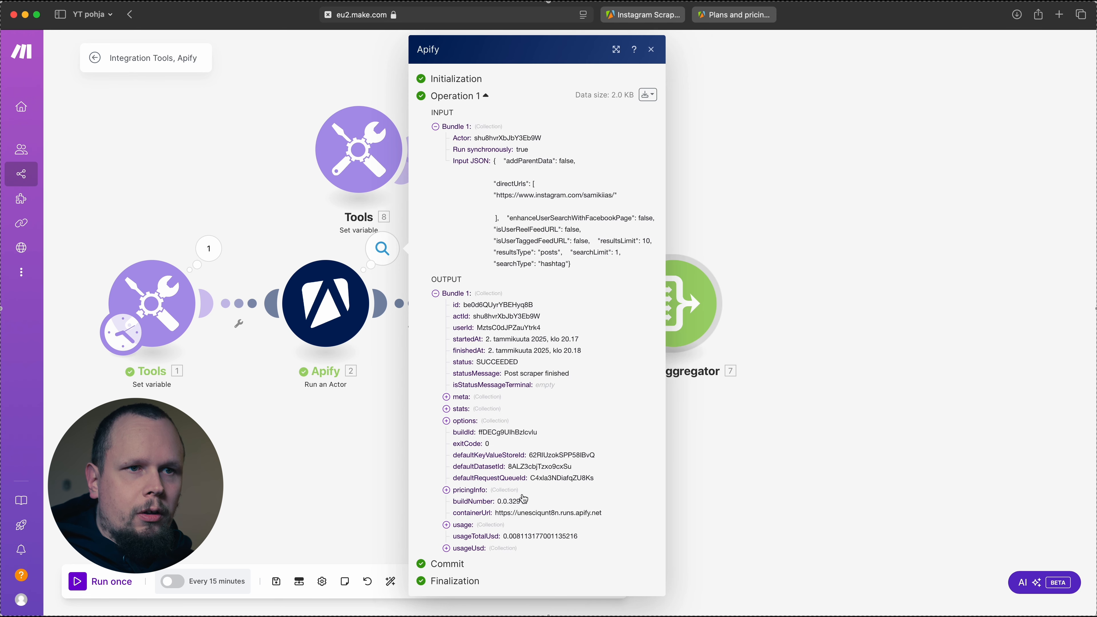
pyautogui.doubleClick(534, 467)
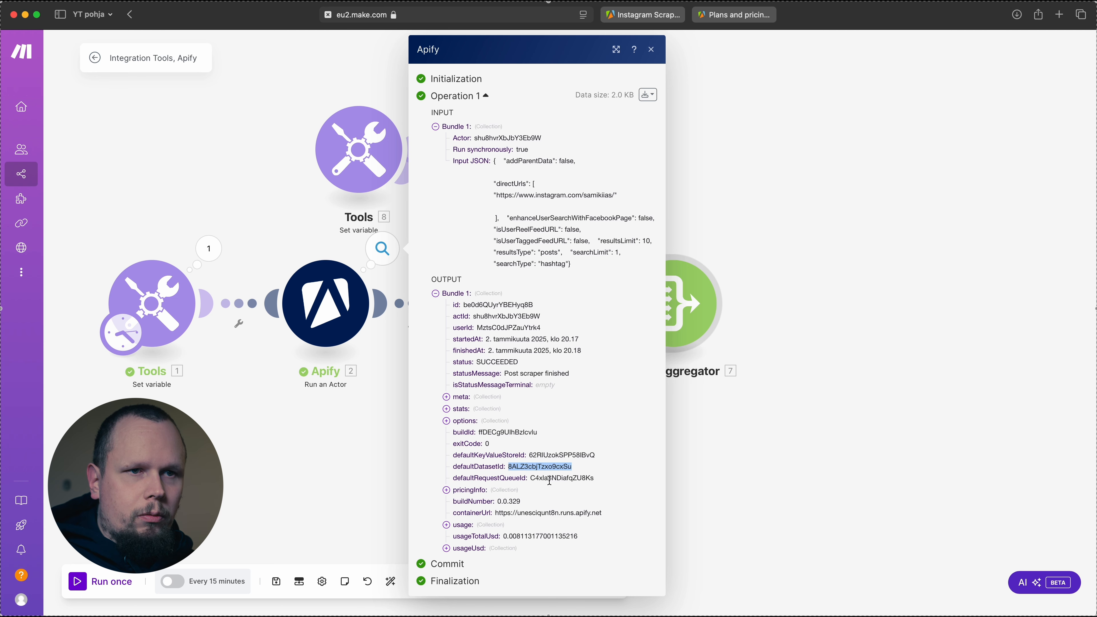
pyautogui.rightClick(546, 466)
pyautogui.click(584, 513)
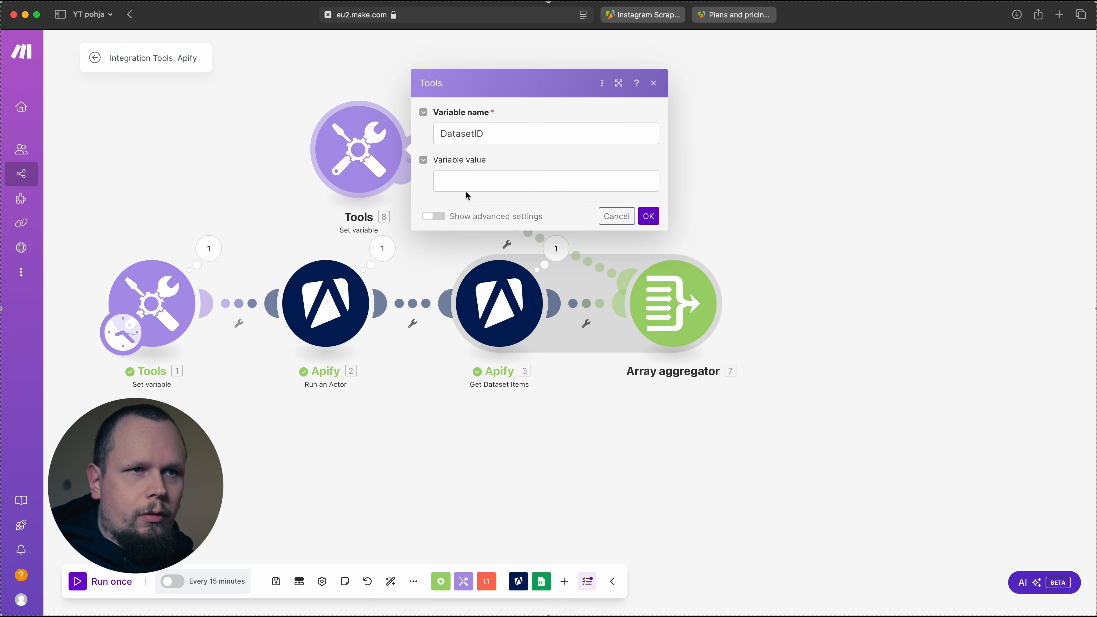
pyautogui.click(487, 189)
pyautogui.press('cmd+v')
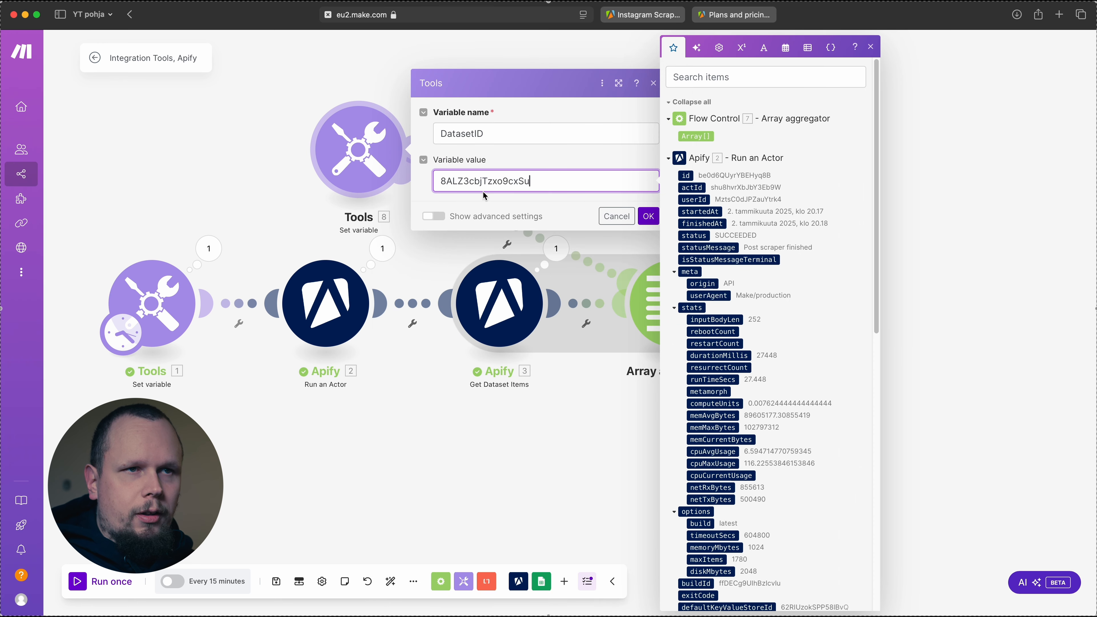
pyautogui.click(648, 215)
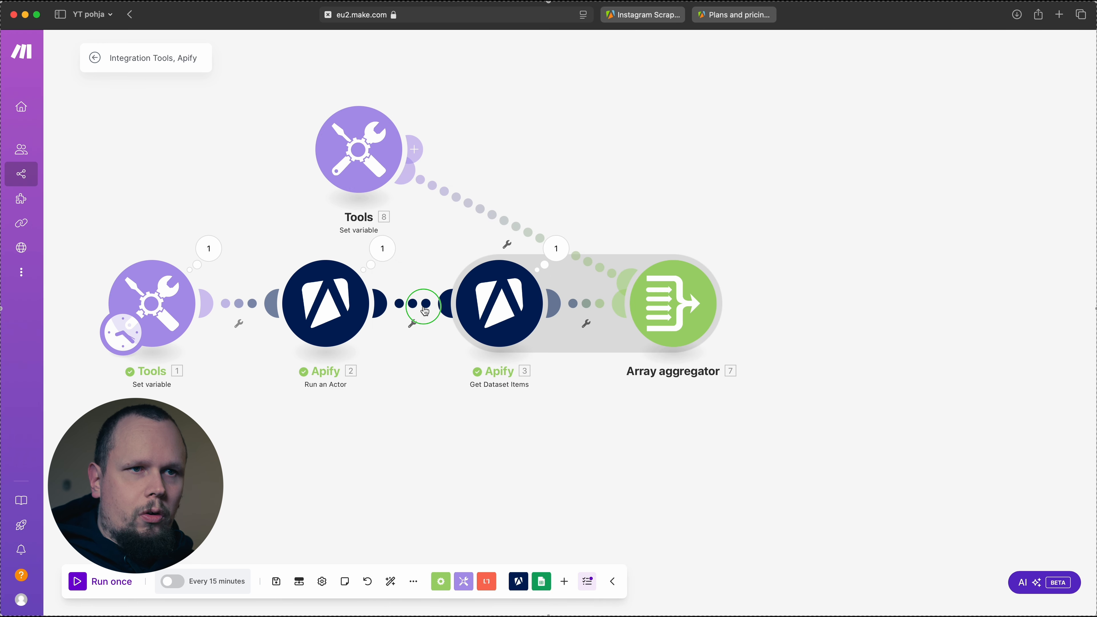
# Rewire the scenario so the DatasetID variable module starts it and feeds Get Dataset Items, and run it once despite the aggregator warning
pyautogui.moveTo(413, 149); pyautogui.dragTo(482, 291)
pyautogui.moveTo(138, 359); pyautogui.dragTo(331, 179)
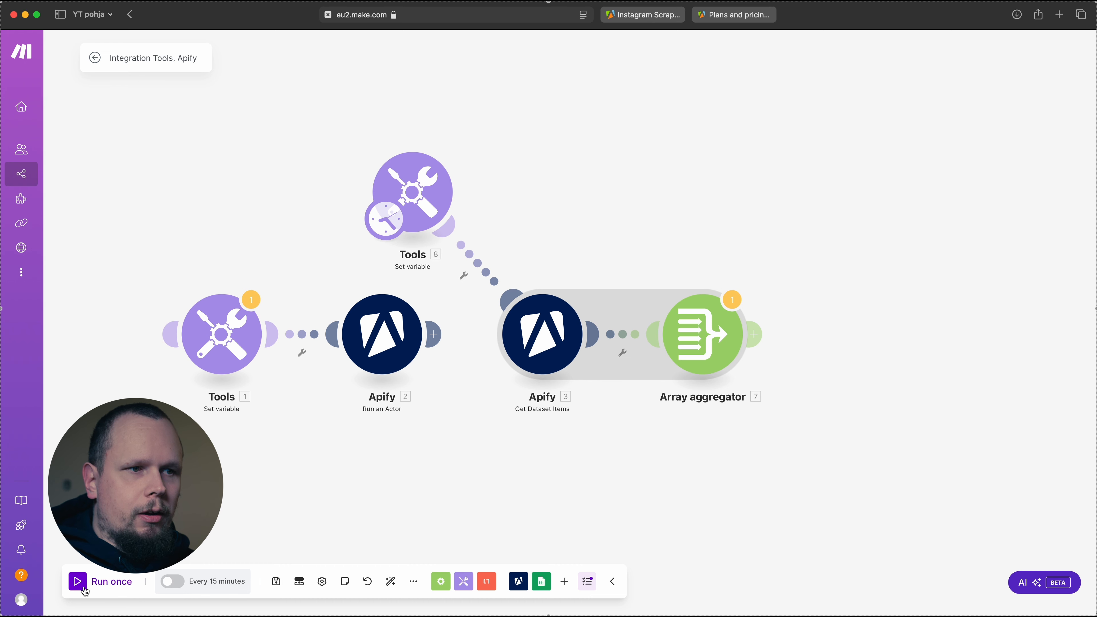
pyautogui.click(85, 591)
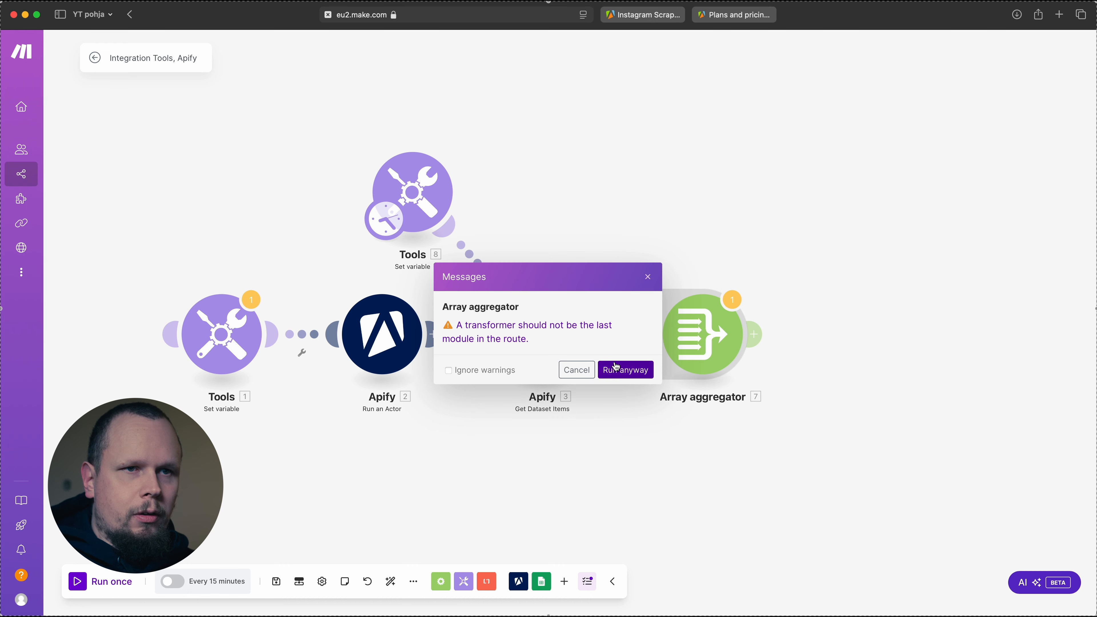
pyautogui.click(621, 372)
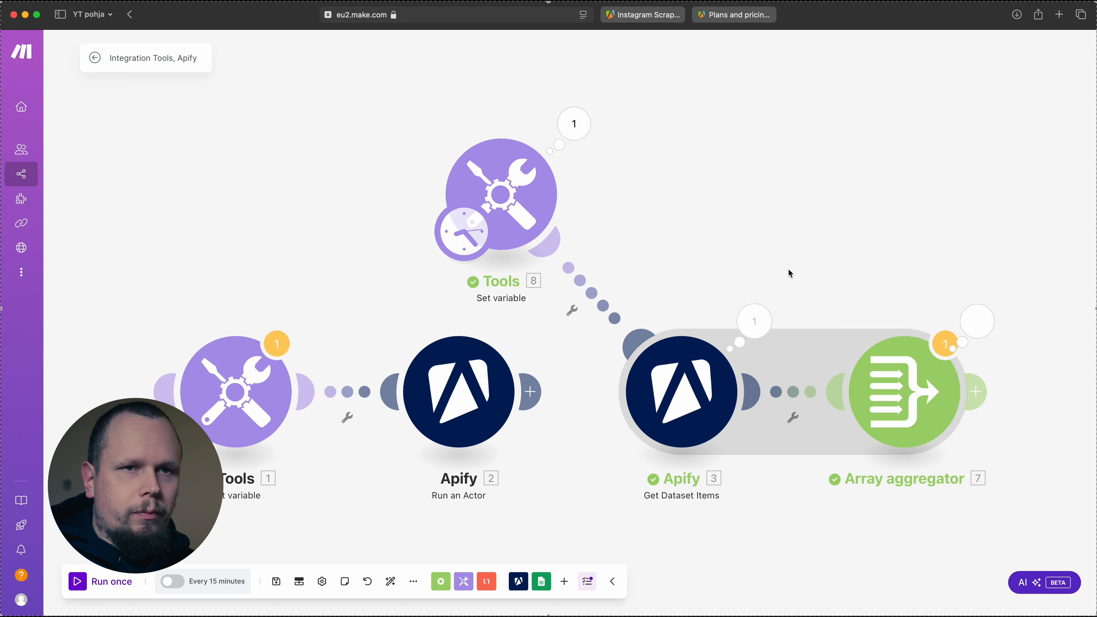
# Inspect the Array aggregator's output by expanding array items 1, 5 and 6 to check their captions, and close it
pyautogui.moveTo(788, 275); pyautogui.dragTo(660, 219)
pyautogui.click(826, 273)
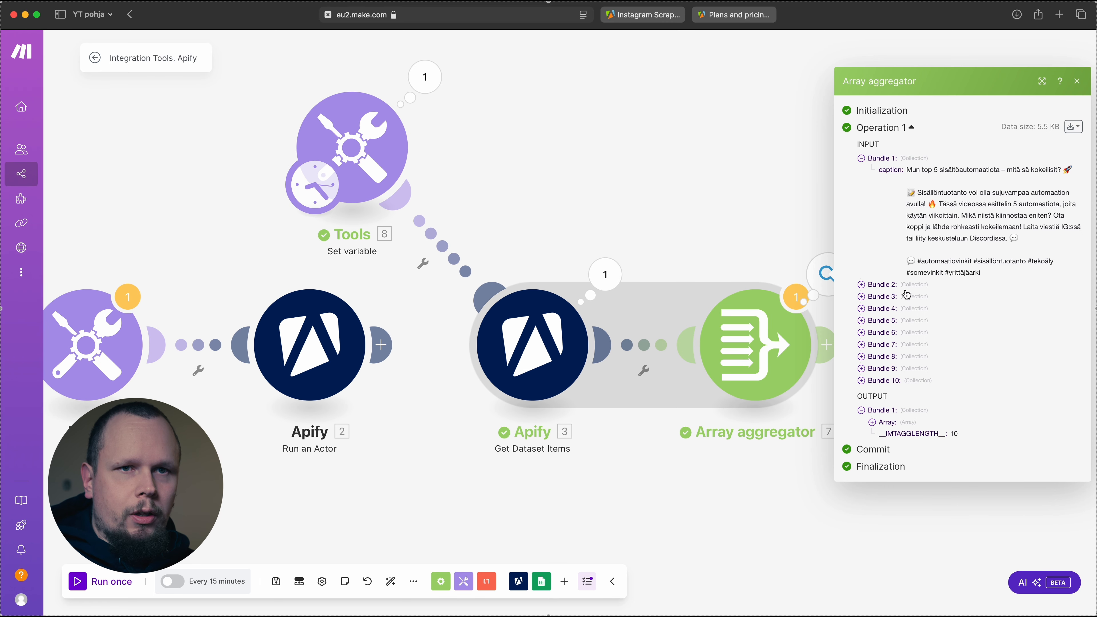
pyautogui.click(873, 424)
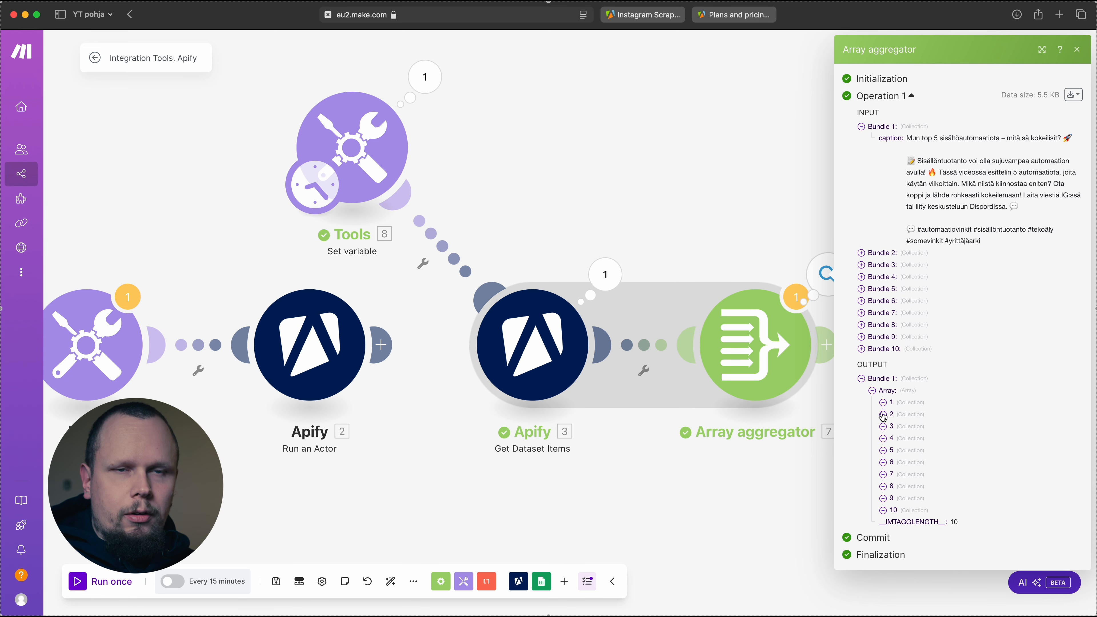
pyautogui.click(883, 403)
pyautogui.scroll(-3, 904, 554)
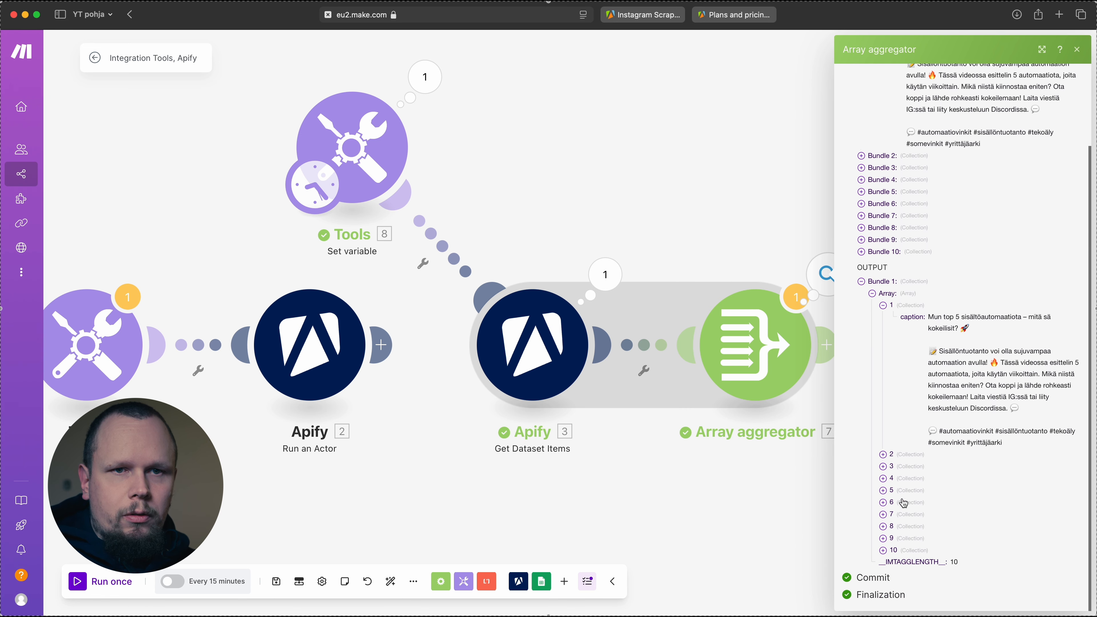
pyautogui.click(883, 492)
pyautogui.click(882, 516)
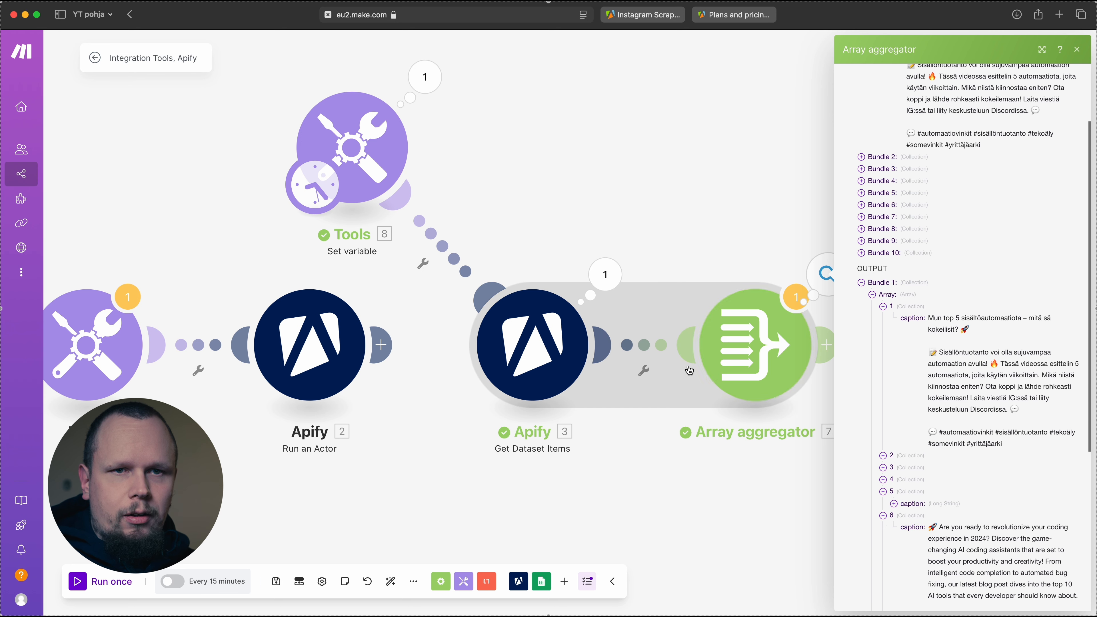
pyautogui.click(722, 203)
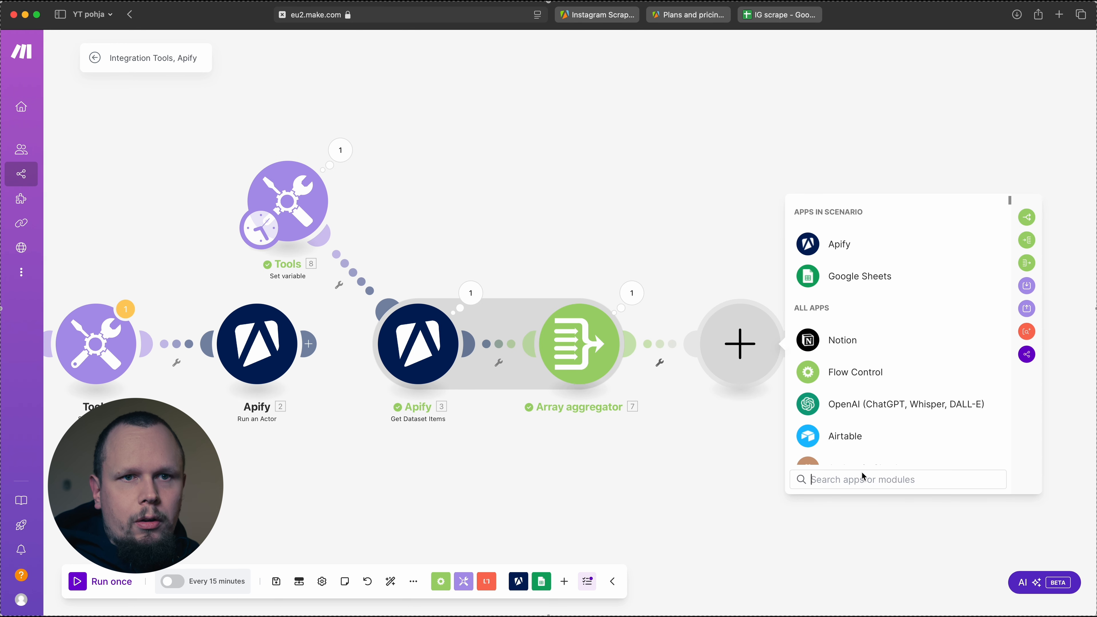
# Add a Google Sheets Bulk Add Rows (Advanced) module after the Array aggregator
pyautogui.click(880, 275)
pyautogui.write('add')
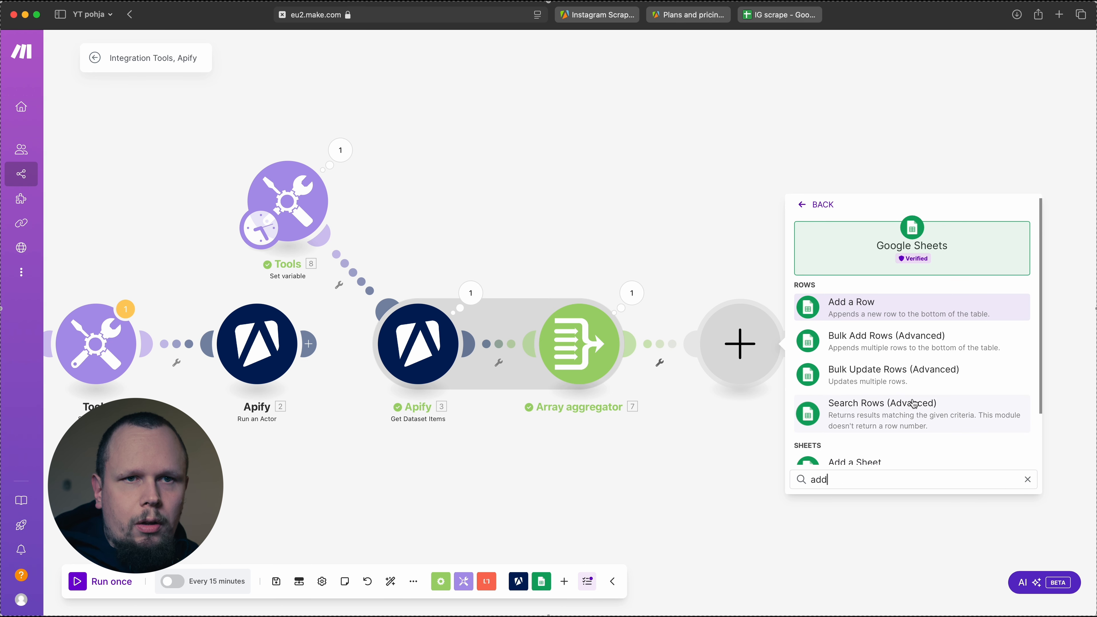
pyautogui.scroll(-1, 910, 403)
pyautogui.scroll(-2, 907, 404)
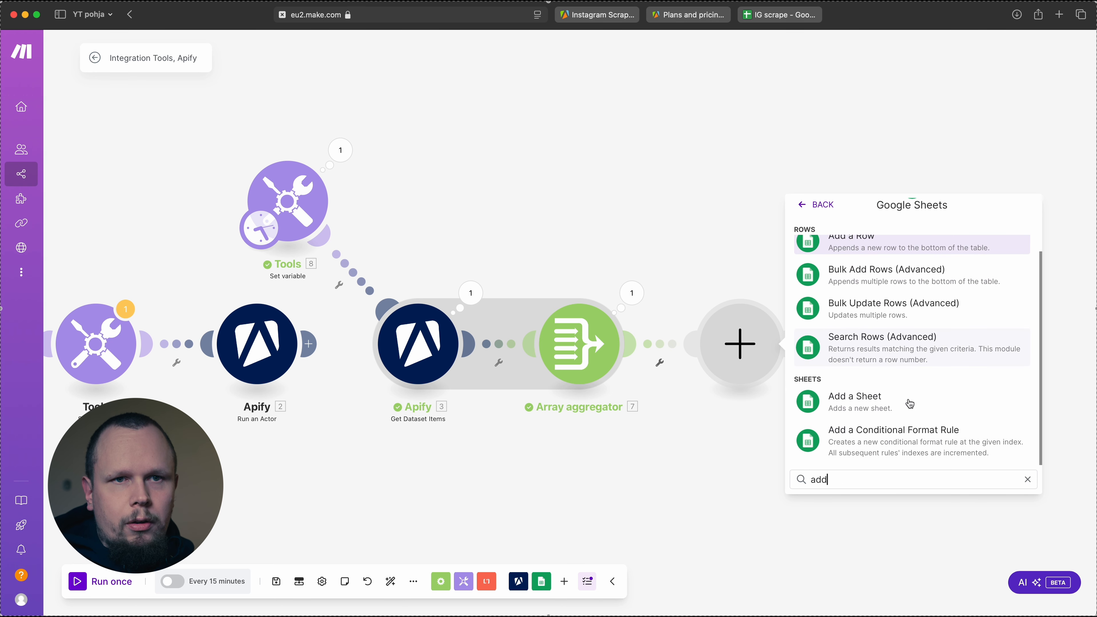
pyautogui.scroll(4, 907, 402)
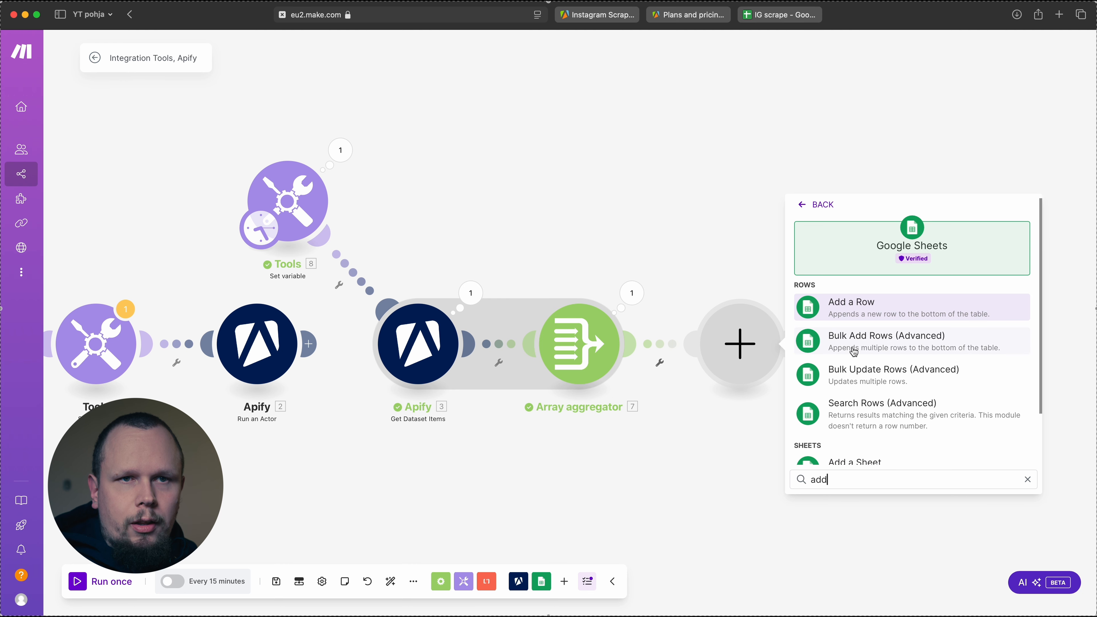
pyautogui.scroll(-1, 861, 344)
pyautogui.click(867, 337)
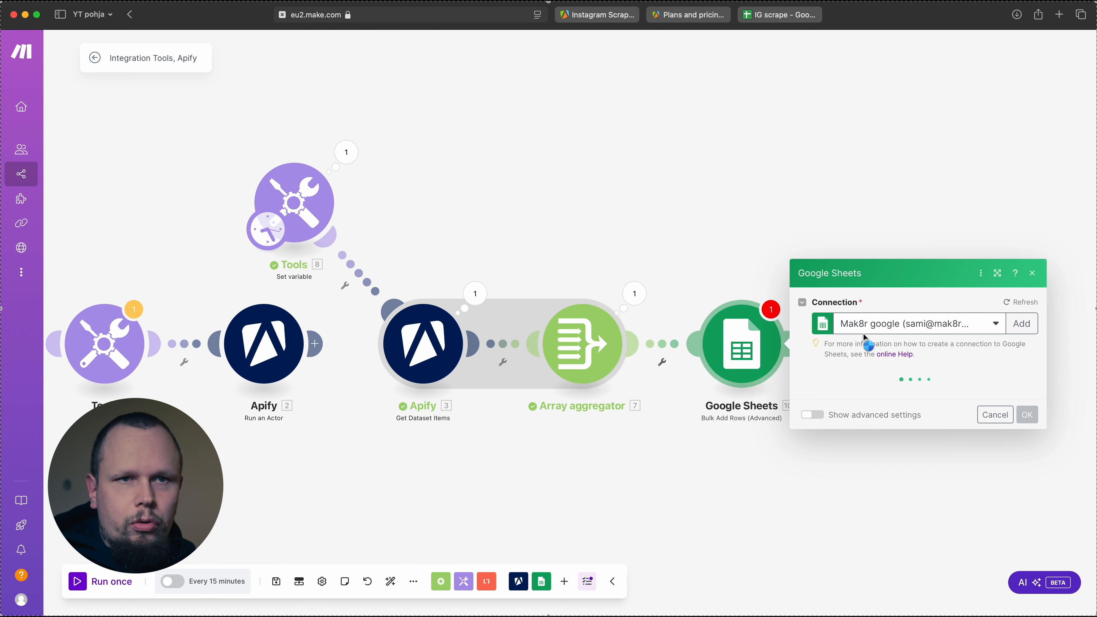
# Choose the target spreadsheet with the ID Finder, with Taulukko1 as the sheet name and A-Z as the column range
pyautogui.click(992, 354)
pyautogui.click(885, 325)
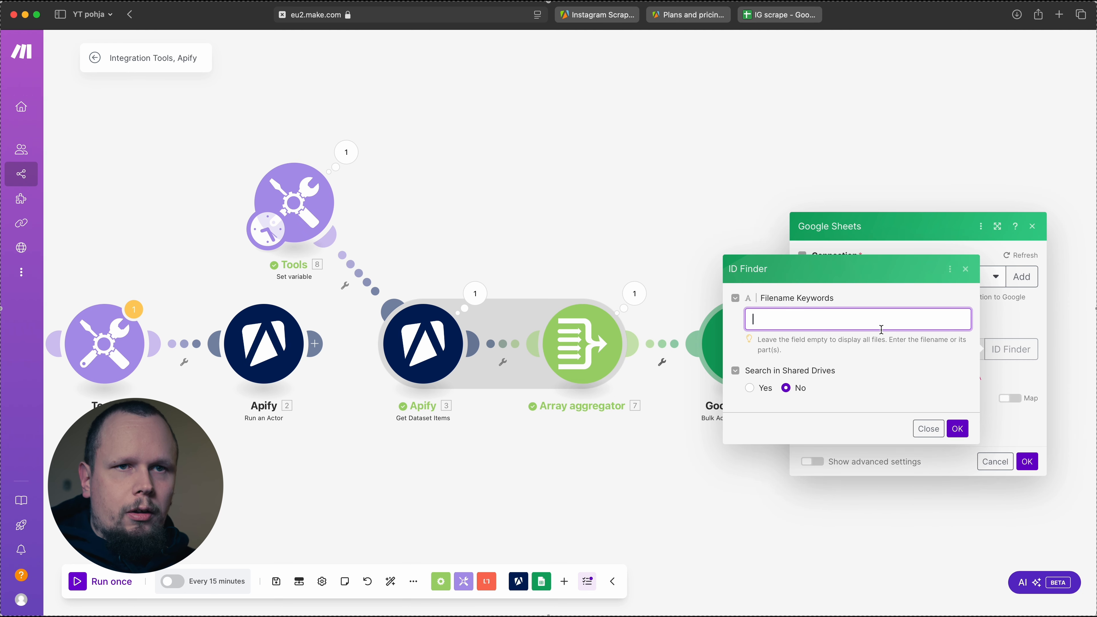
pyautogui.click(959, 429)
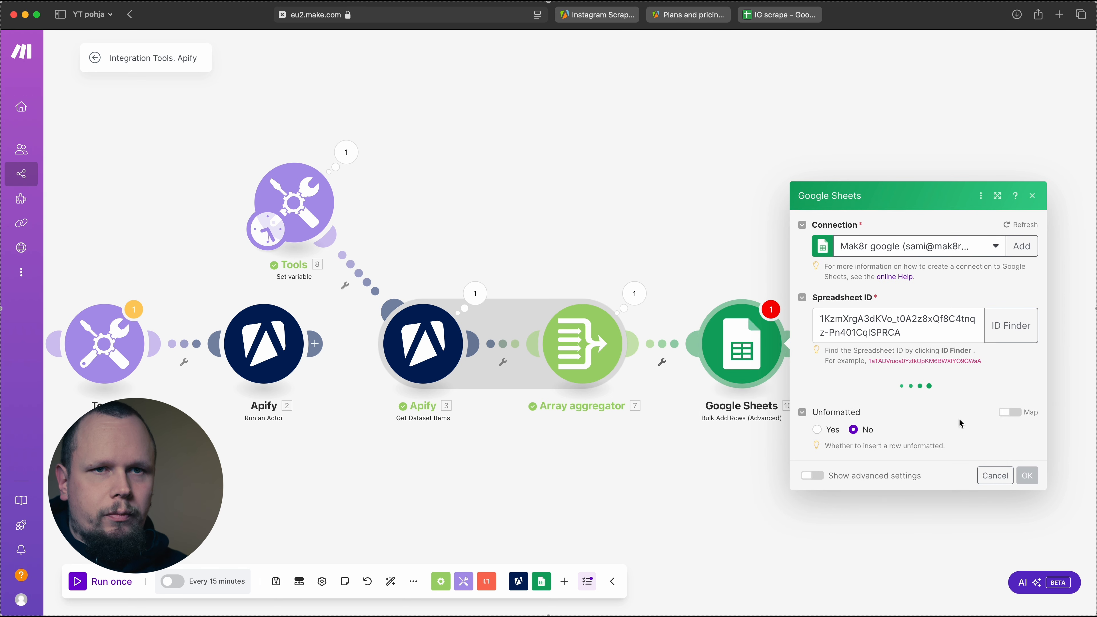
pyautogui.click(865, 371)
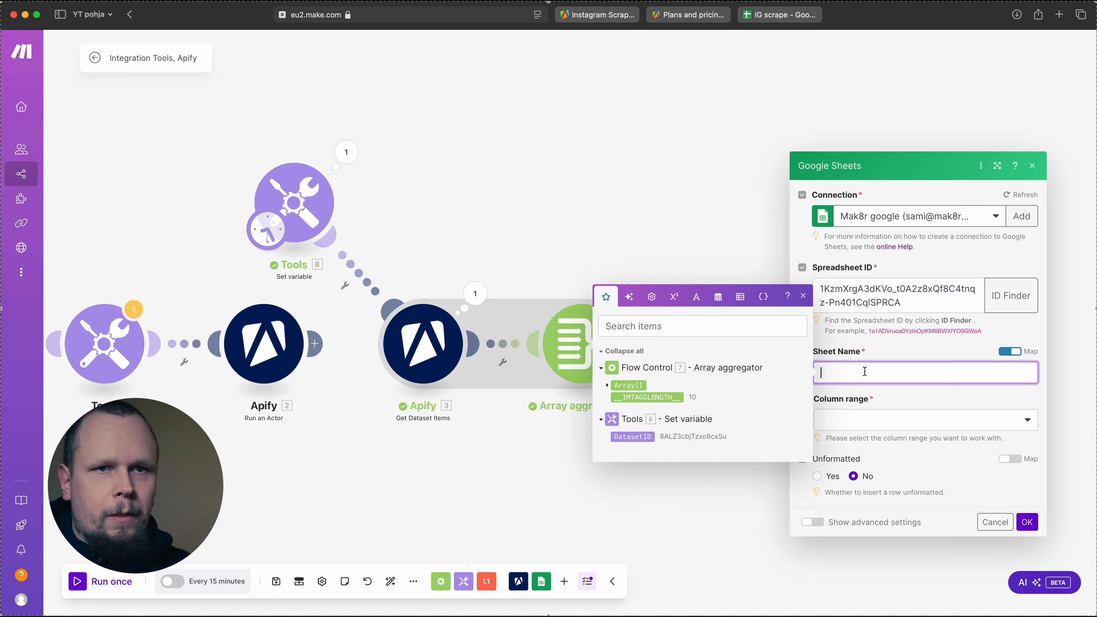
pyautogui.click(1011, 351)
pyautogui.click(864, 402)
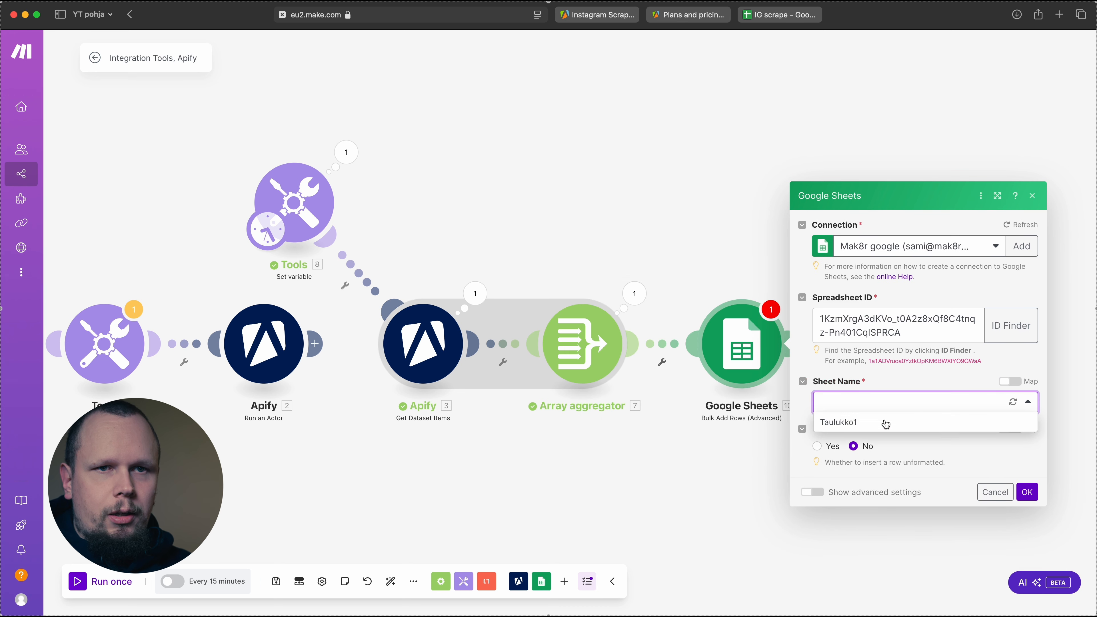
pyautogui.click(859, 423)
pyautogui.click(895, 429)
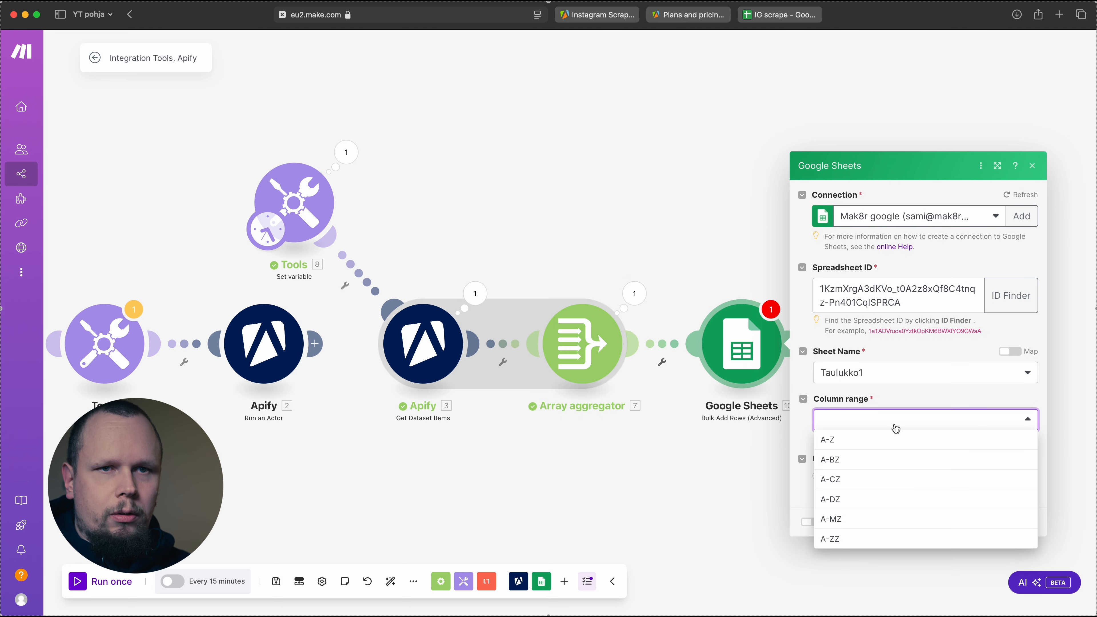
pyautogui.click(872, 447)
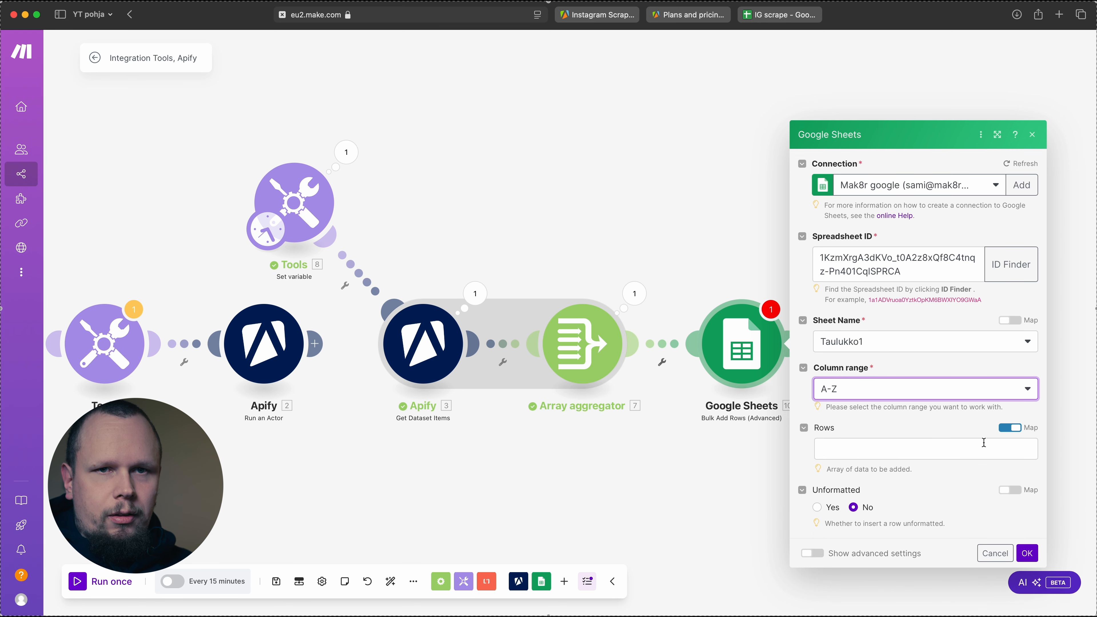
# Add a row whose Column 1 maps the caption of item 1 in the Array aggregator's array, save the module and run the scenario once
pyautogui.click(1009, 427)
pyautogui.click(831, 447)
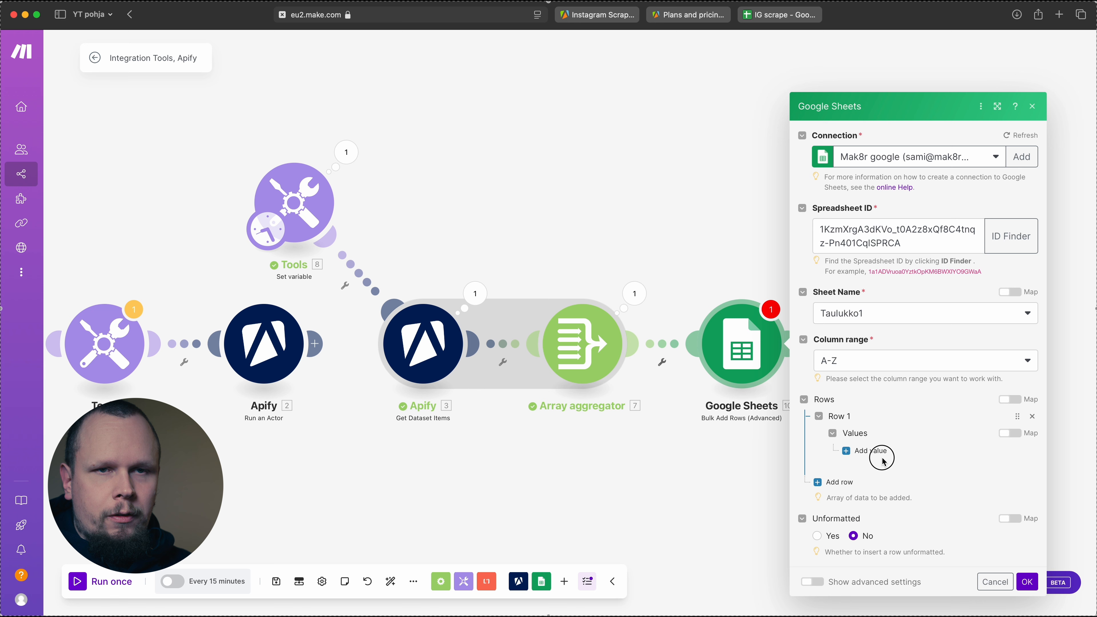
pyautogui.click(871, 450)
pyautogui.click(902, 441)
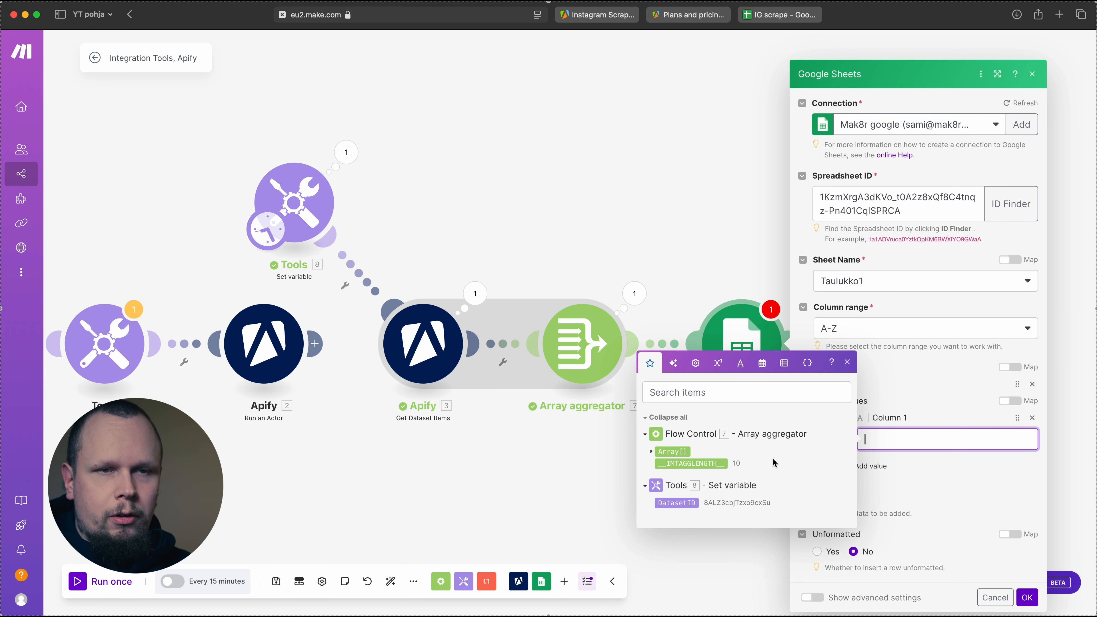
pyautogui.click(651, 452)
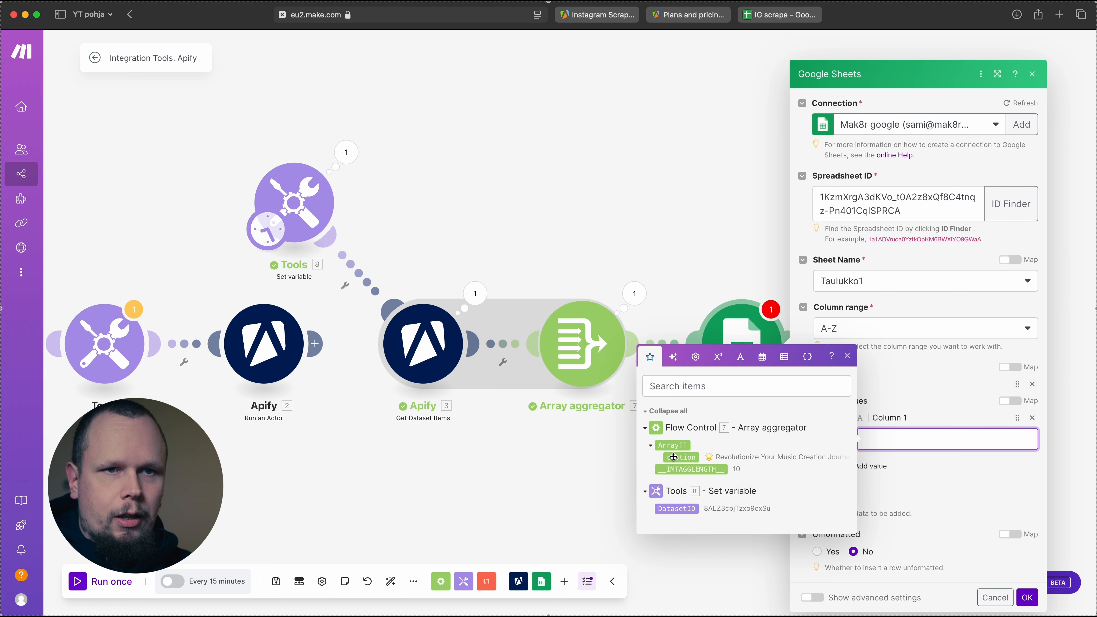
pyautogui.moveTo(681, 457); pyautogui.dragTo(942, 440)
pyautogui.write('1')
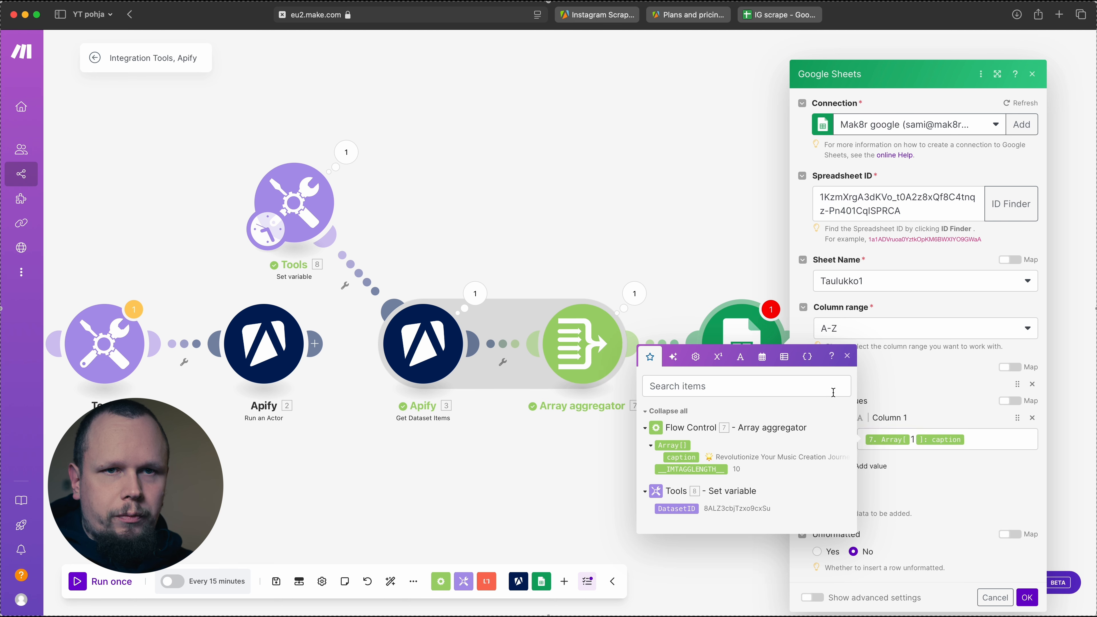
pyautogui.click(848, 357)
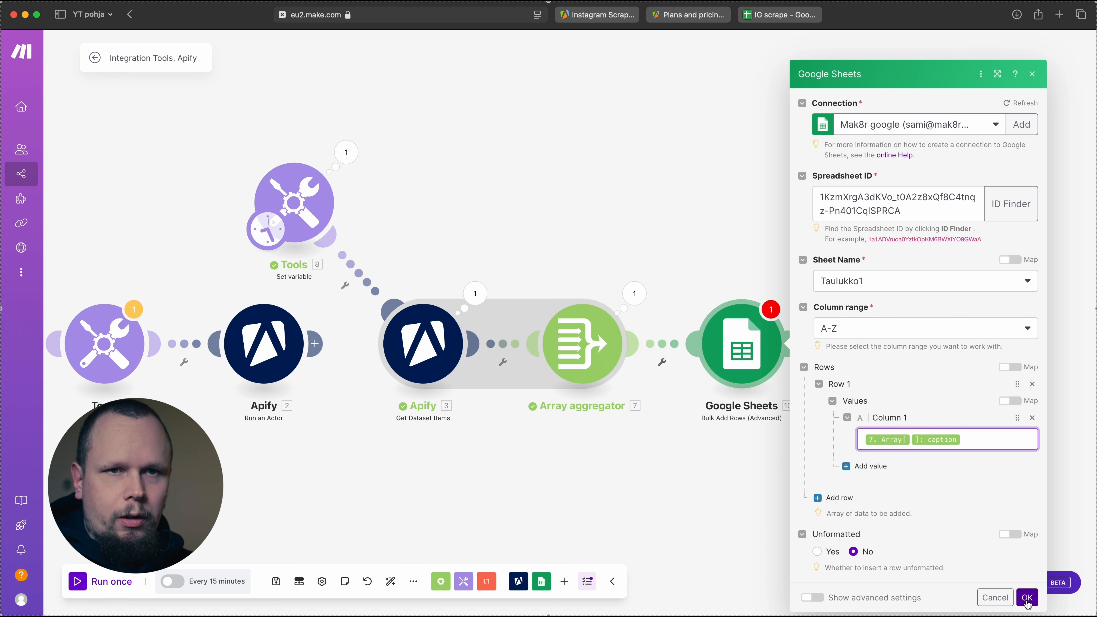
pyautogui.click(1027, 598)
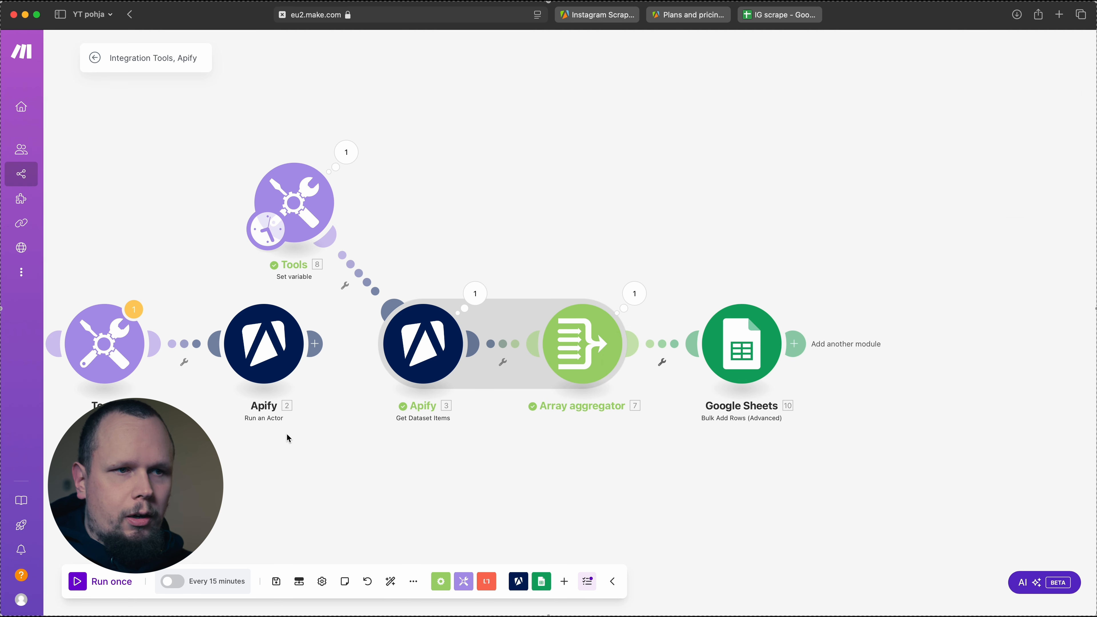
pyautogui.click(75, 584)
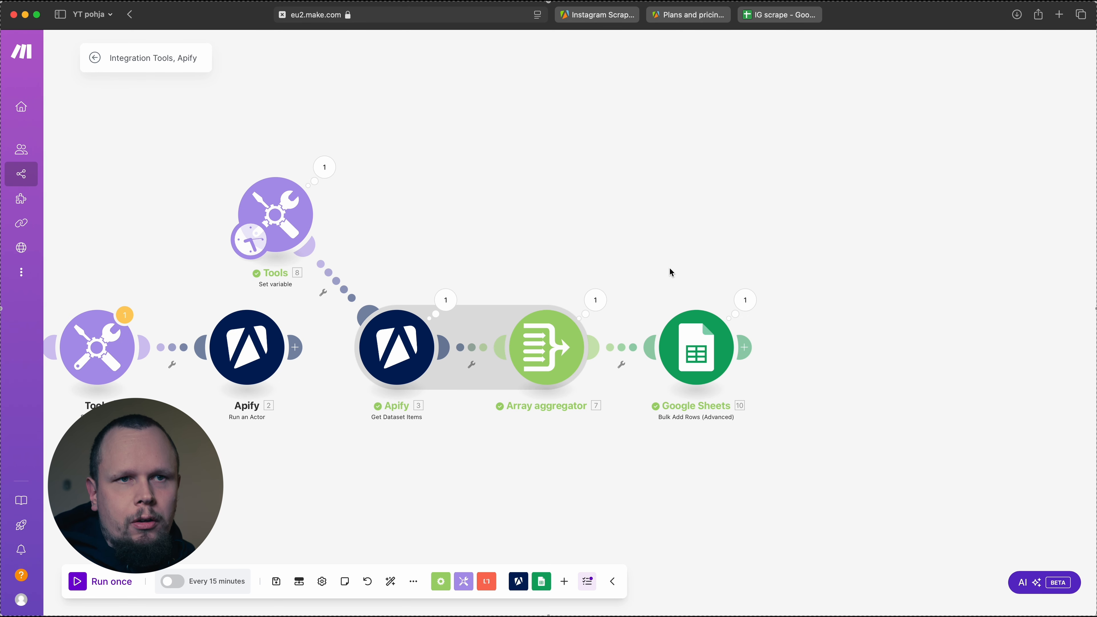
# Insert an Iterator between the Array aggregator and Google Sheets, with the aggregator's Array[] mapped as its array
pyautogui.click(622, 348)
pyautogui.click(691, 431)
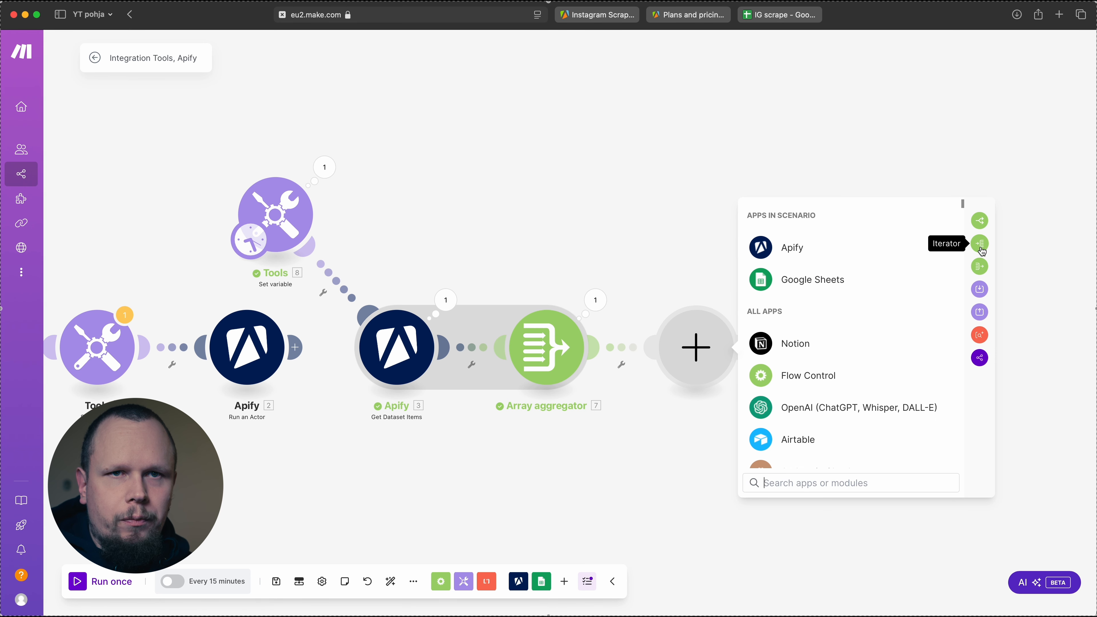
pyautogui.click(981, 248)
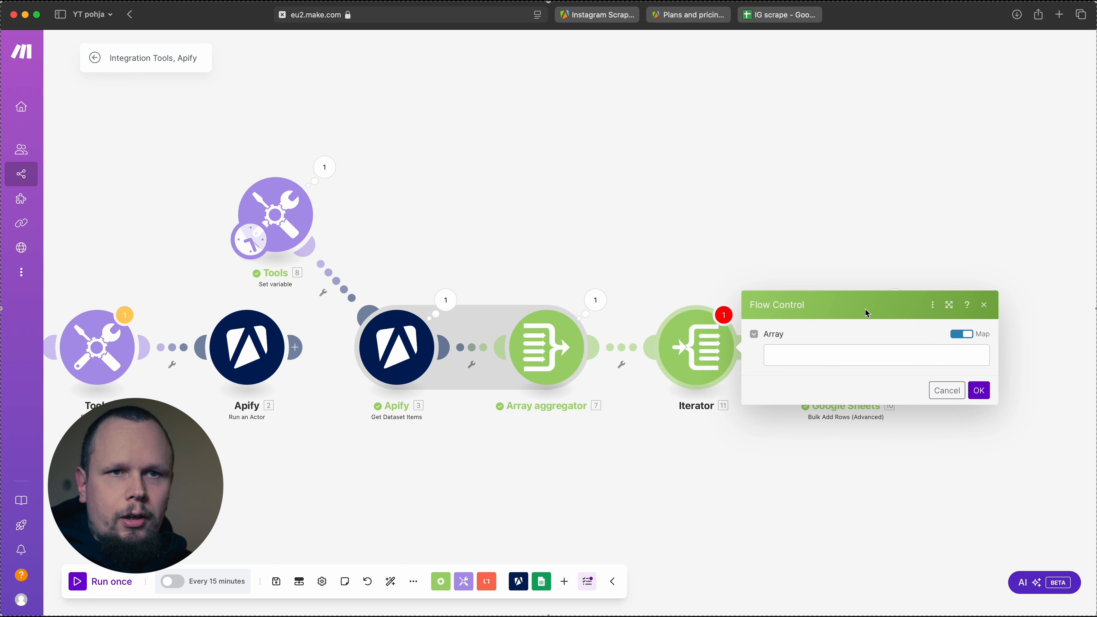
pyautogui.click(964, 335)
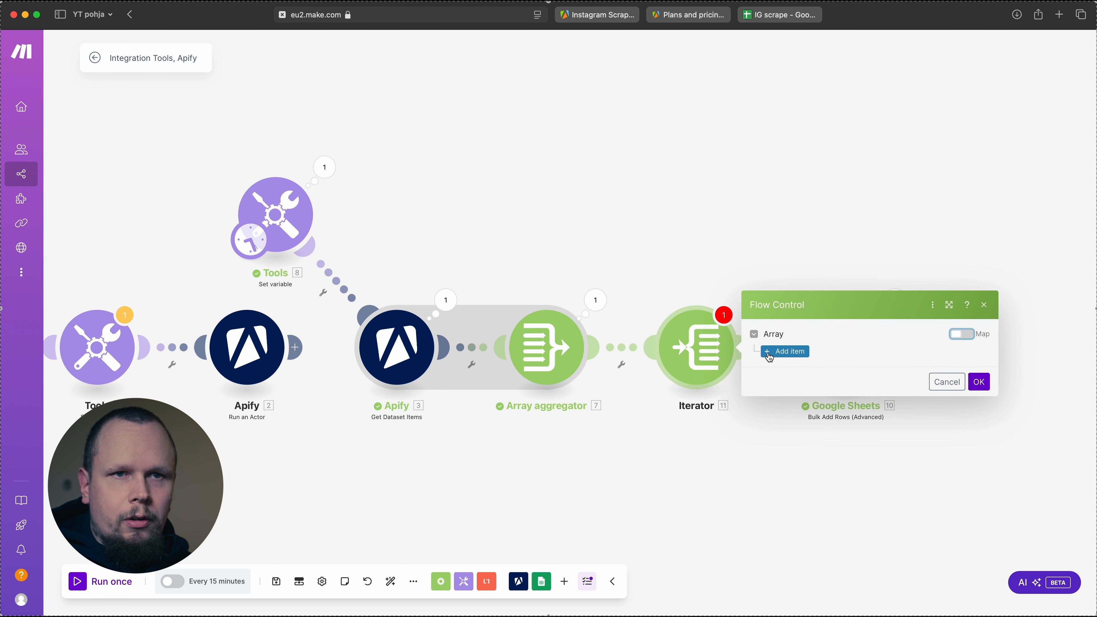
pyautogui.click(962, 334)
pyautogui.click(835, 365)
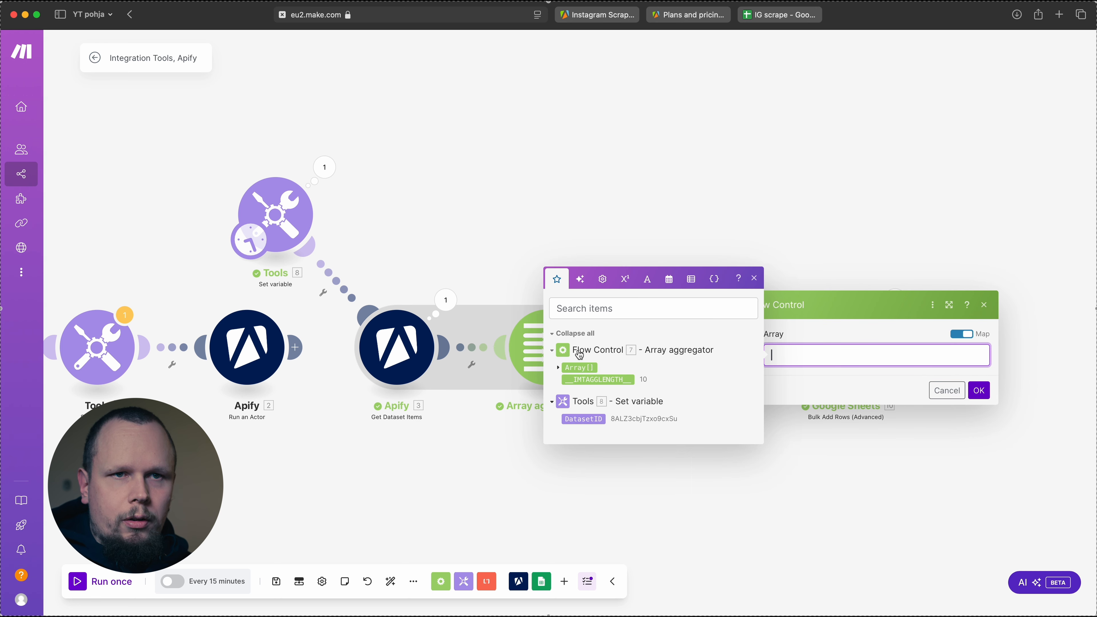
pyautogui.moveTo(584, 368); pyautogui.dragTo(773, 356)
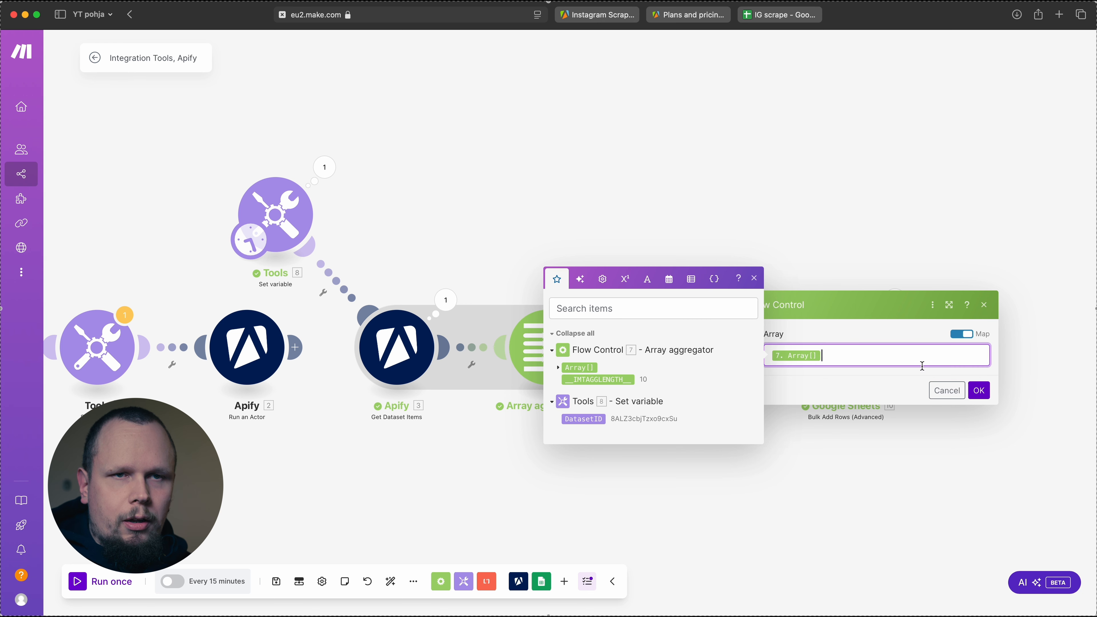
pyautogui.click(979, 390)
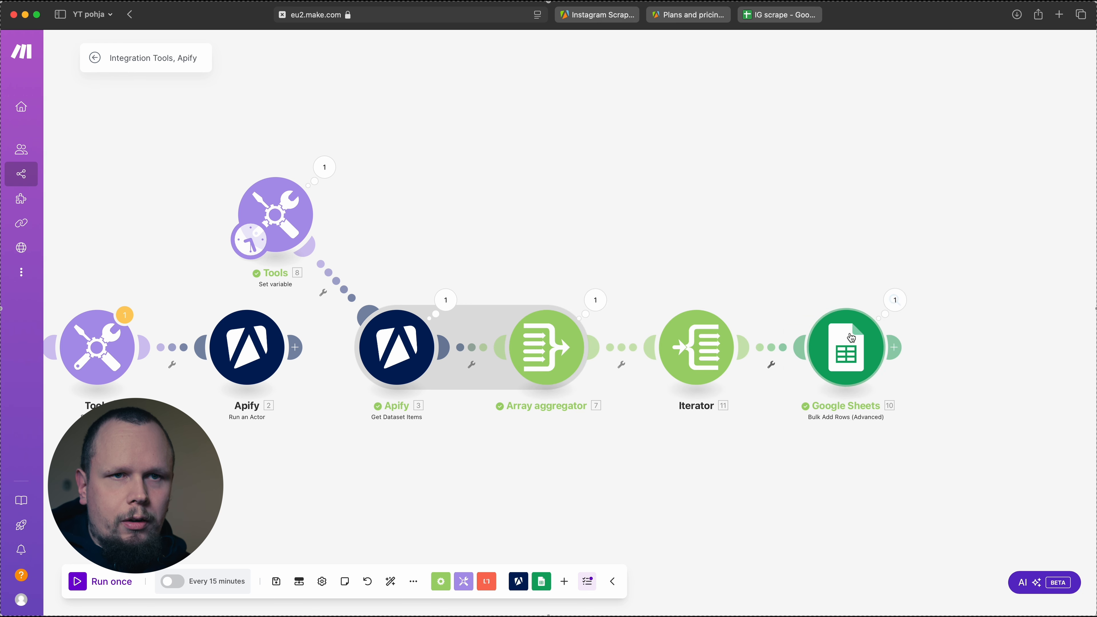
# Replace the Column 1 value in the Google Sheets module with the Iterator's caption, save it and run the scenario once
pyautogui.click(852, 354)
pyautogui.click(726, 440)
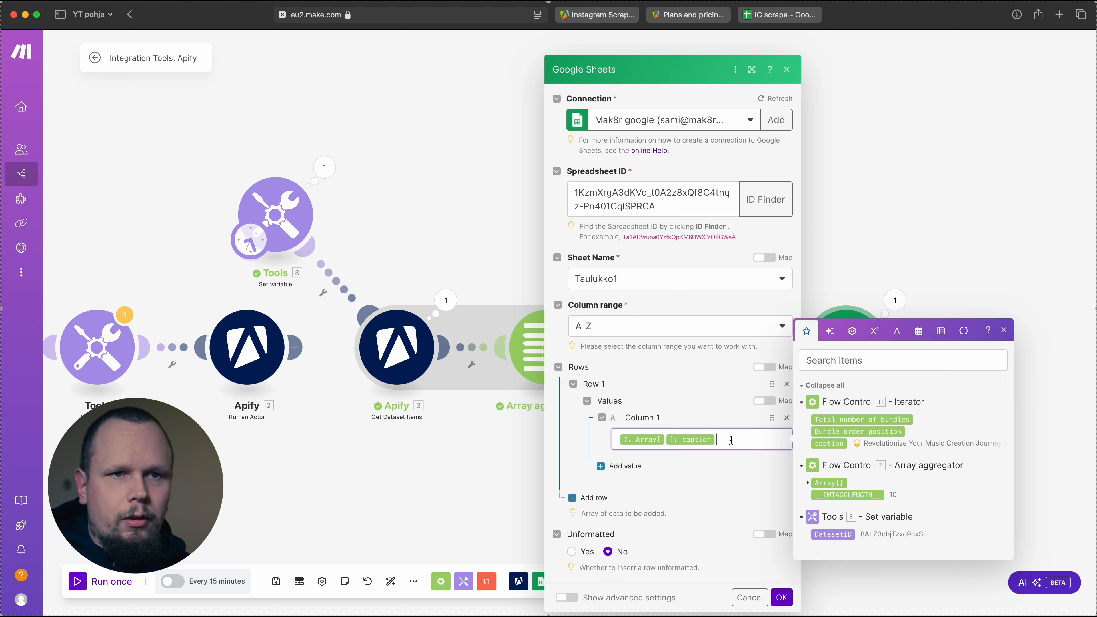
pyautogui.press('BackSpace')
pyautogui.press('BackSpace')
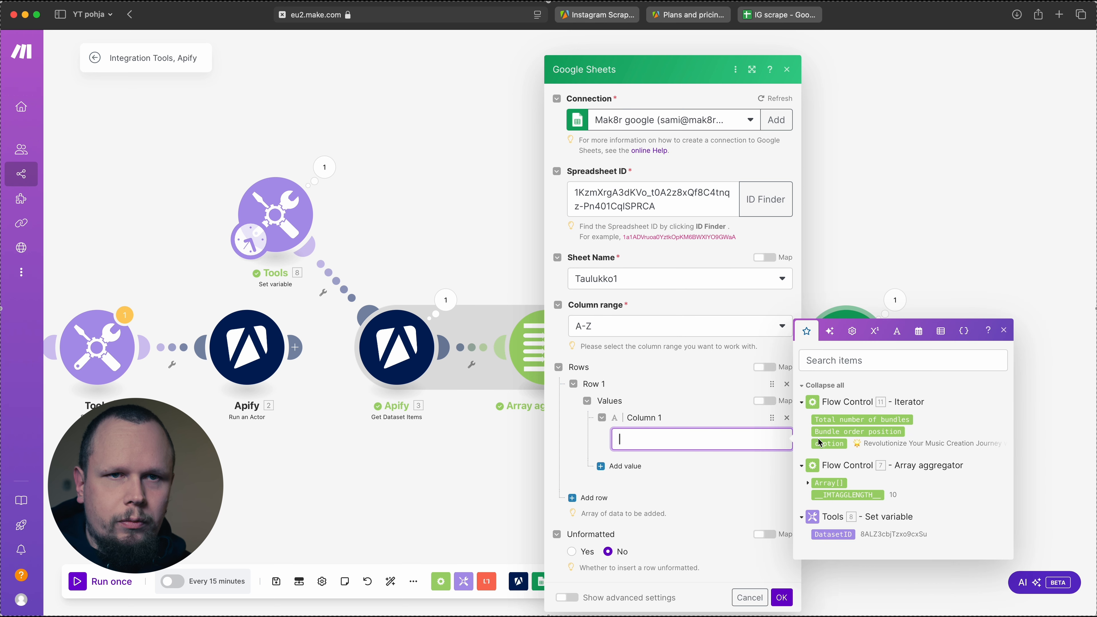
pyautogui.moveTo(824, 444); pyautogui.dragTo(698, 438)
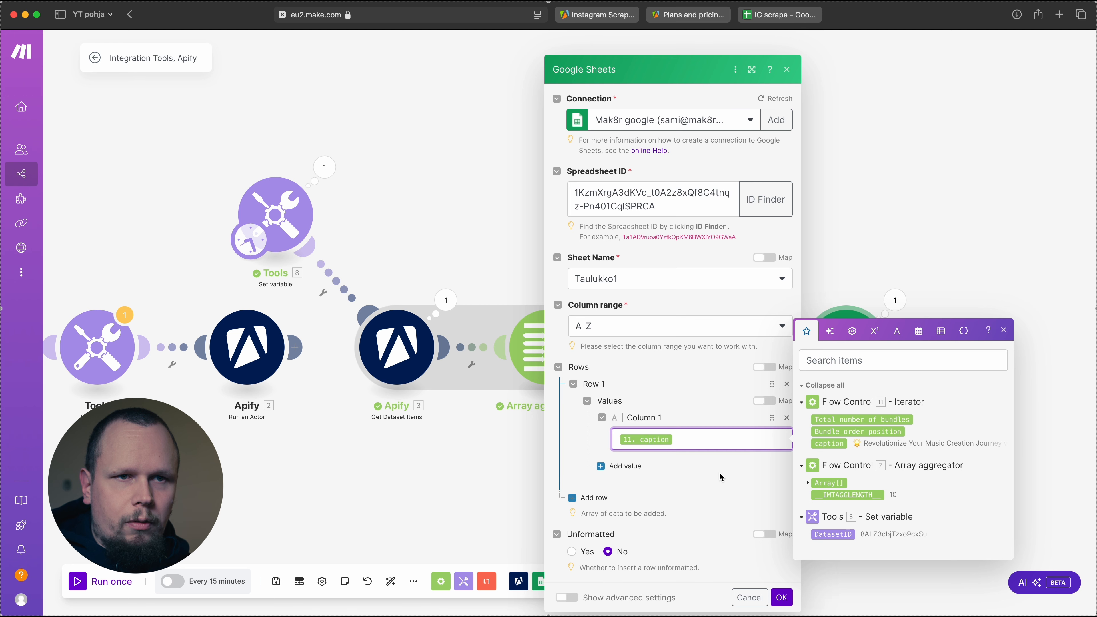
pyautogui.click(782, 597)
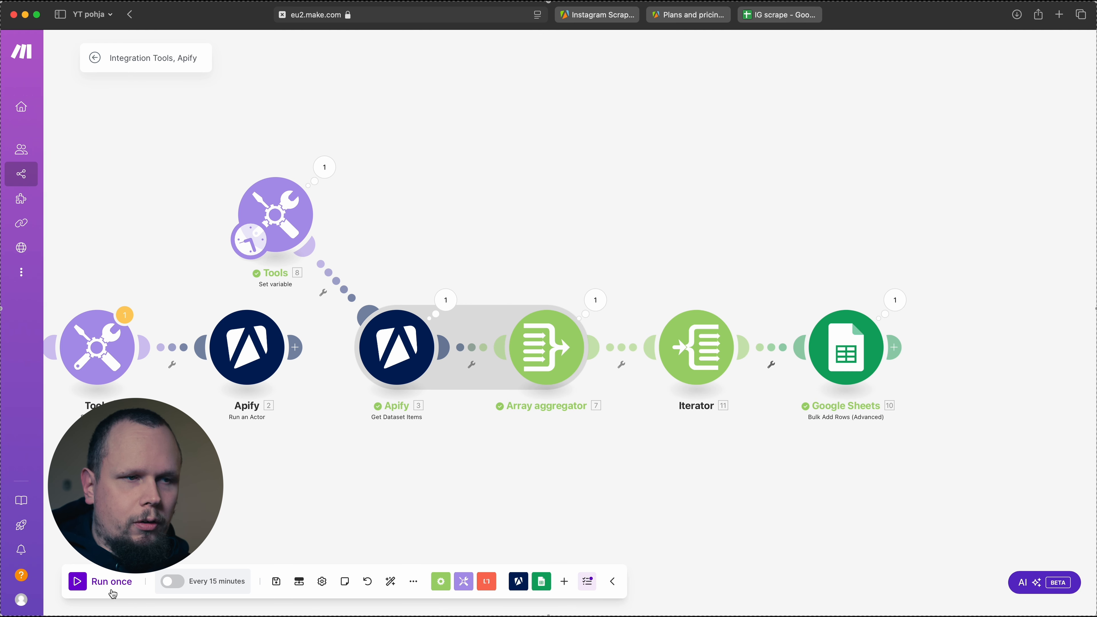
pyautogui.click(82, 584)
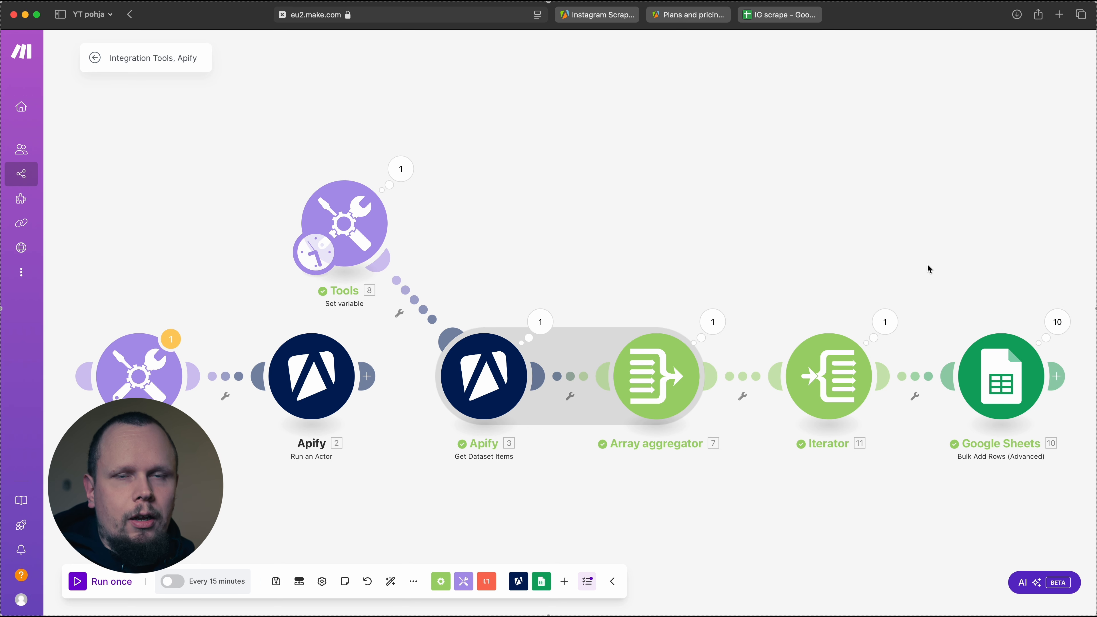
# Switch to the IG scrape spreadsheet, delete rows 1–2 and look through the remaining captions
pyautogui.click(770, 27)
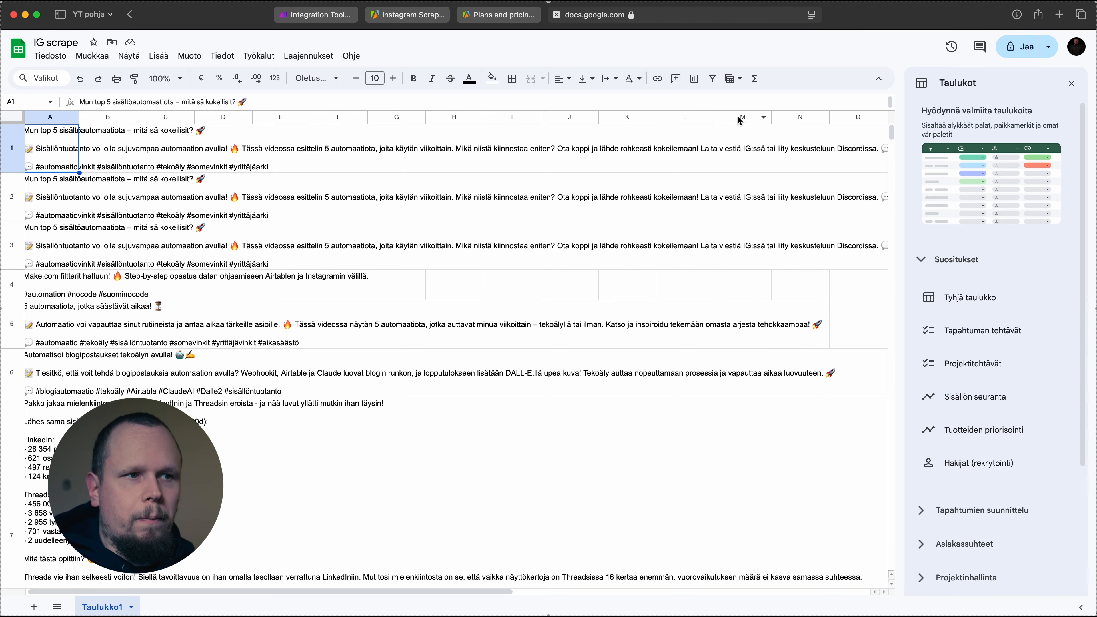
pyautogui.scroll(-5, 311, 335)
pyautogui.scroll(5, 317, 336)
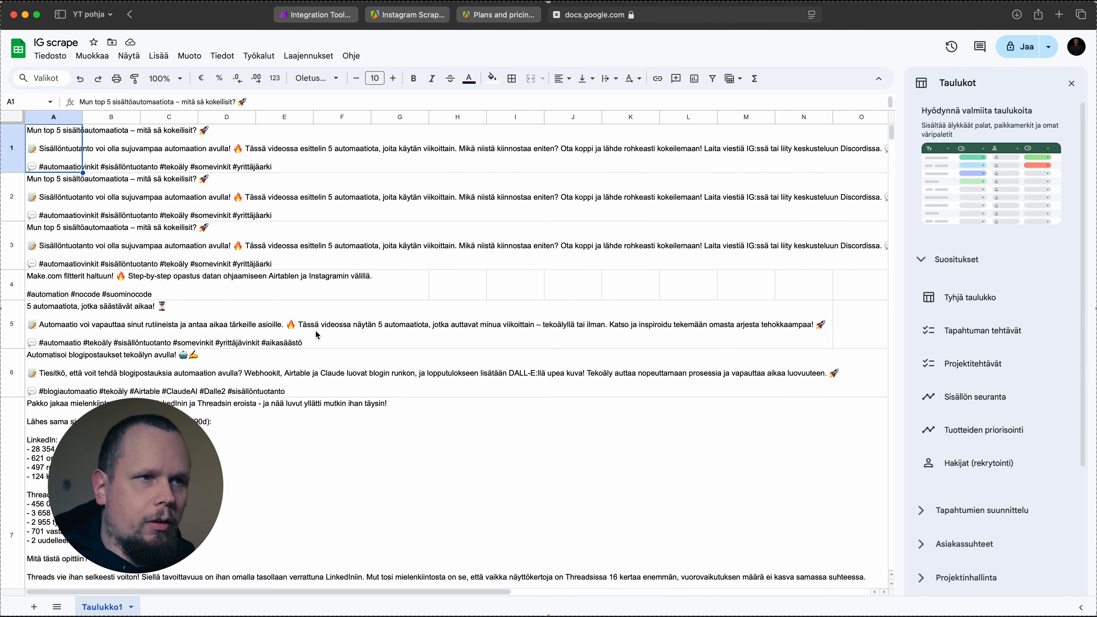
pyautogui.keyDown('shift'); pyautogui.click(20, 210); pyautogui.keyUp('shift')
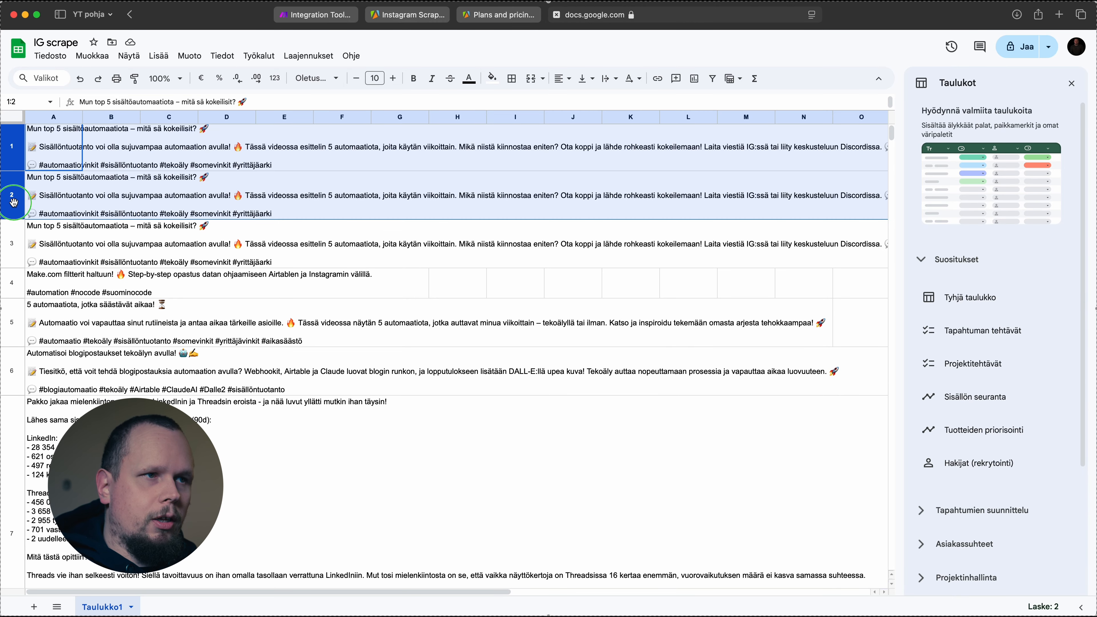
pyautogui.rightClick(15, 204)
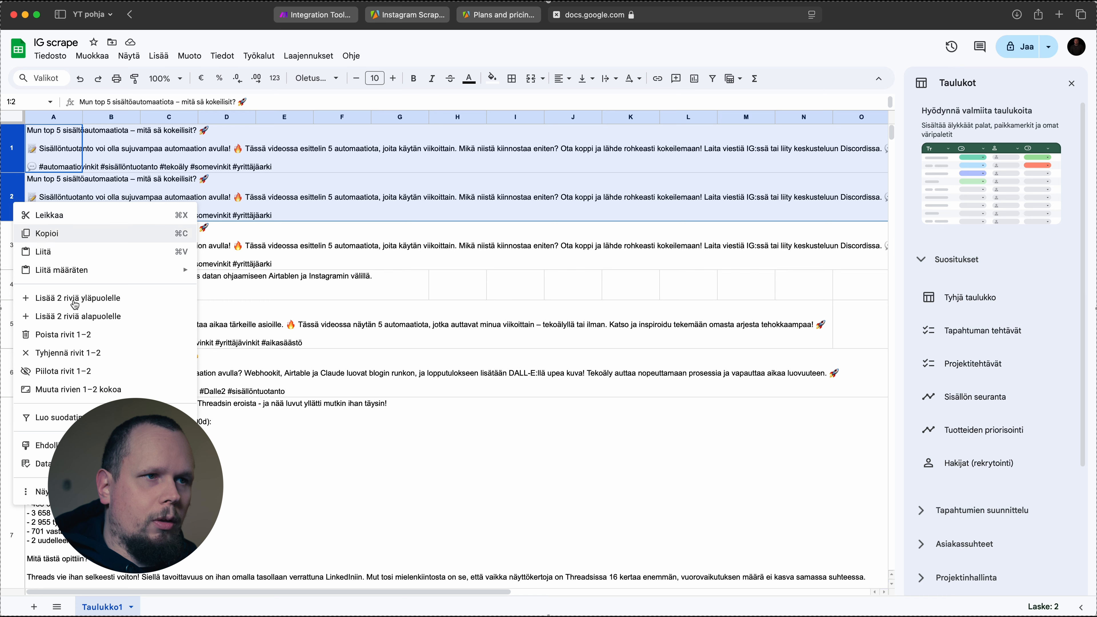
pyautogui.click(113, 334)
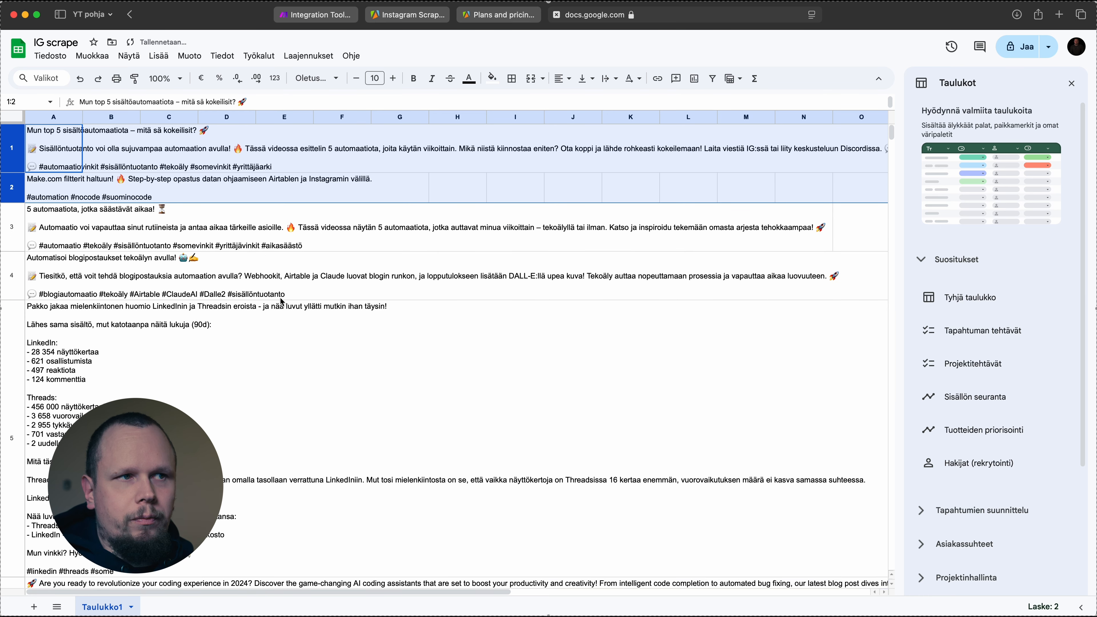
pyautogui.click(281, 312)
pyautogui.scroll(-10, 271, 319)
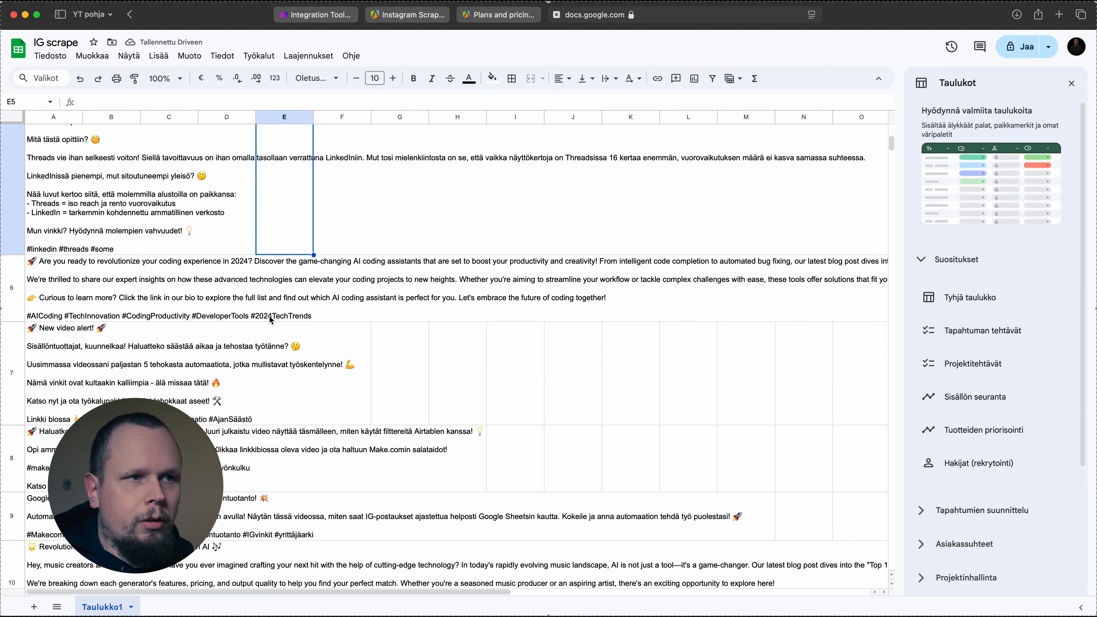
pyautogui.scroll(10, 271, 320)
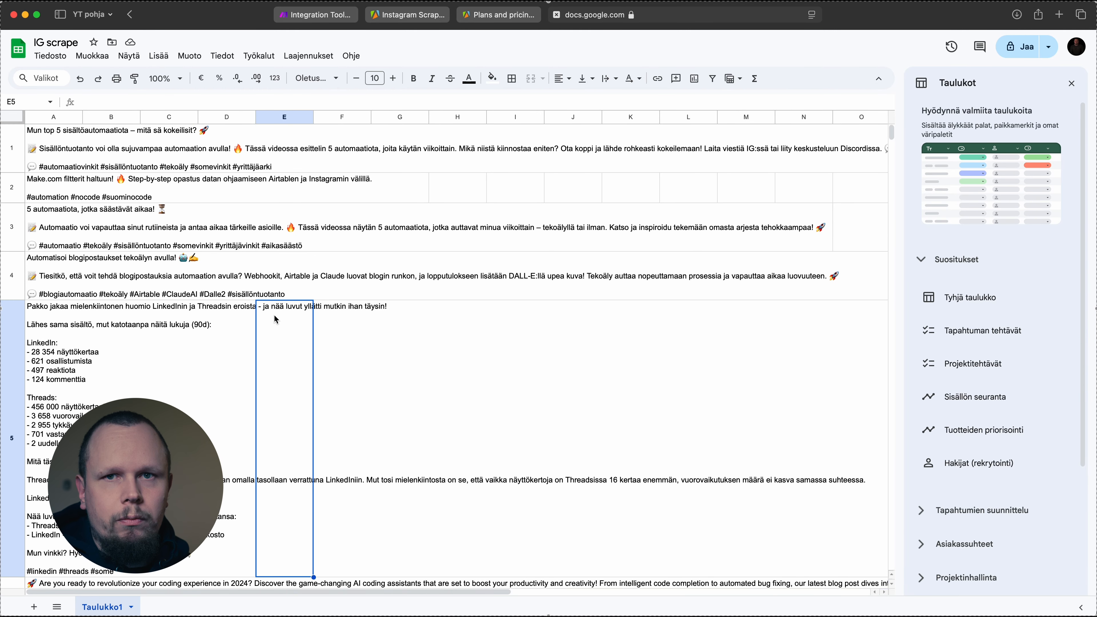
pyautogui.scroll(-9, 276, 319)
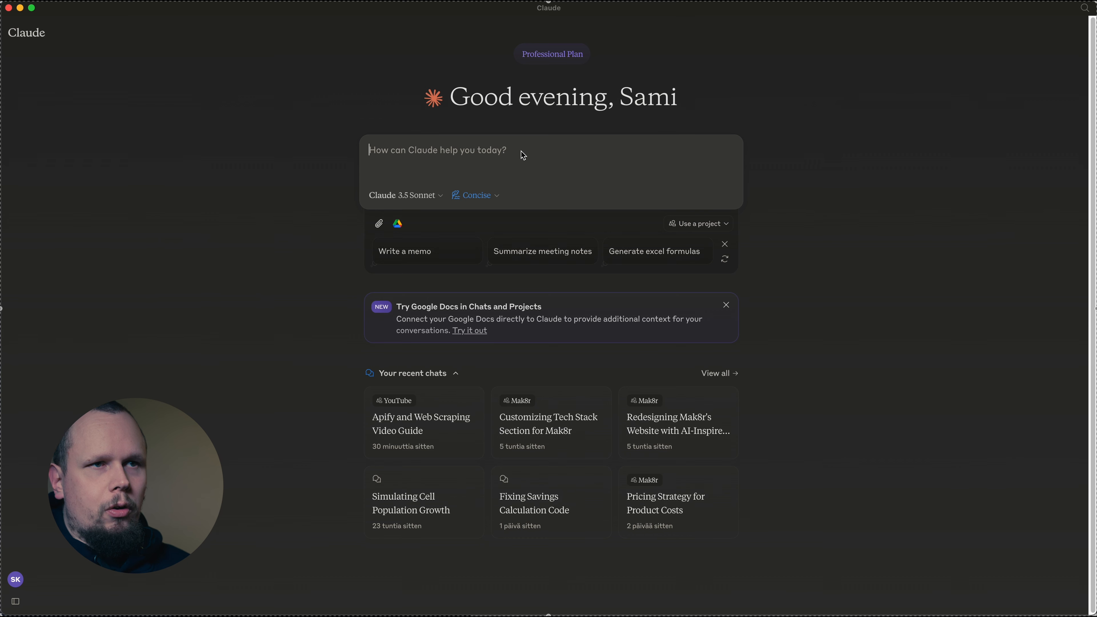
# Switch to Claude and submit the prepared Finnish tone-of-voice analysis prompt covering Muodollisuus and Lämpö, and read the reply's analysis points
pyautogui.press('super+v')
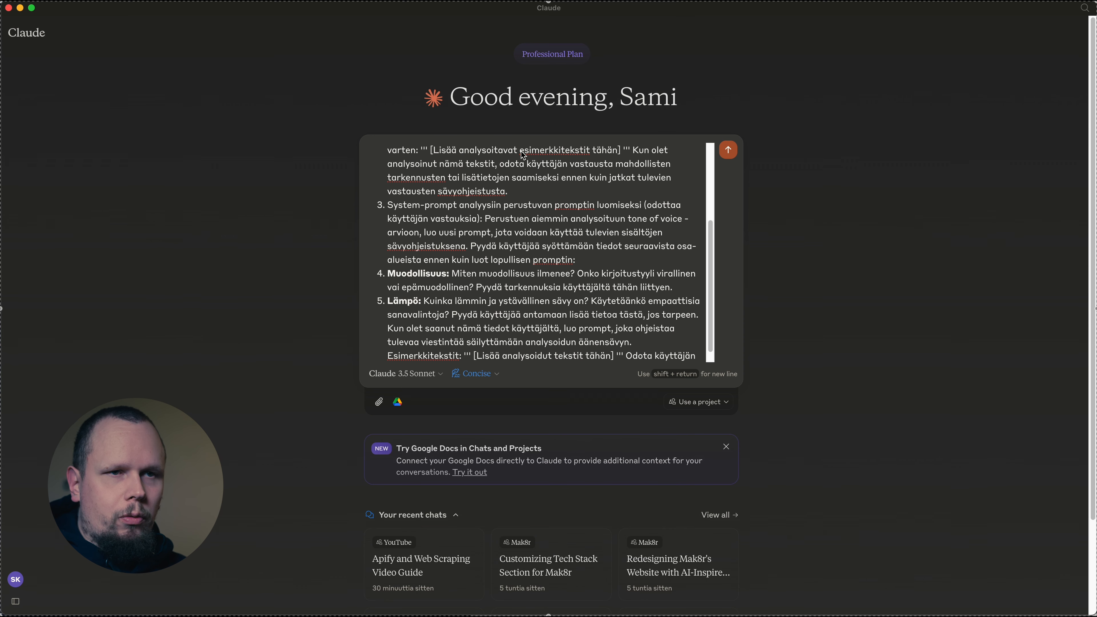
pyautogui.press('Return')
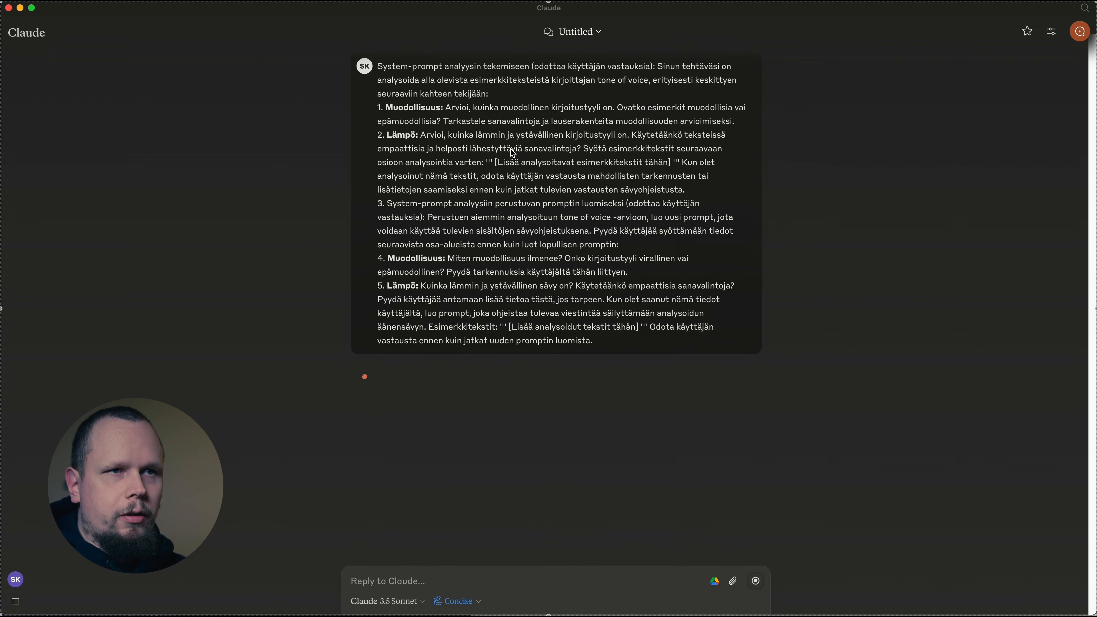
pyautogui.moveTo(365, 435); pyautogui.dragTo(469, 457)
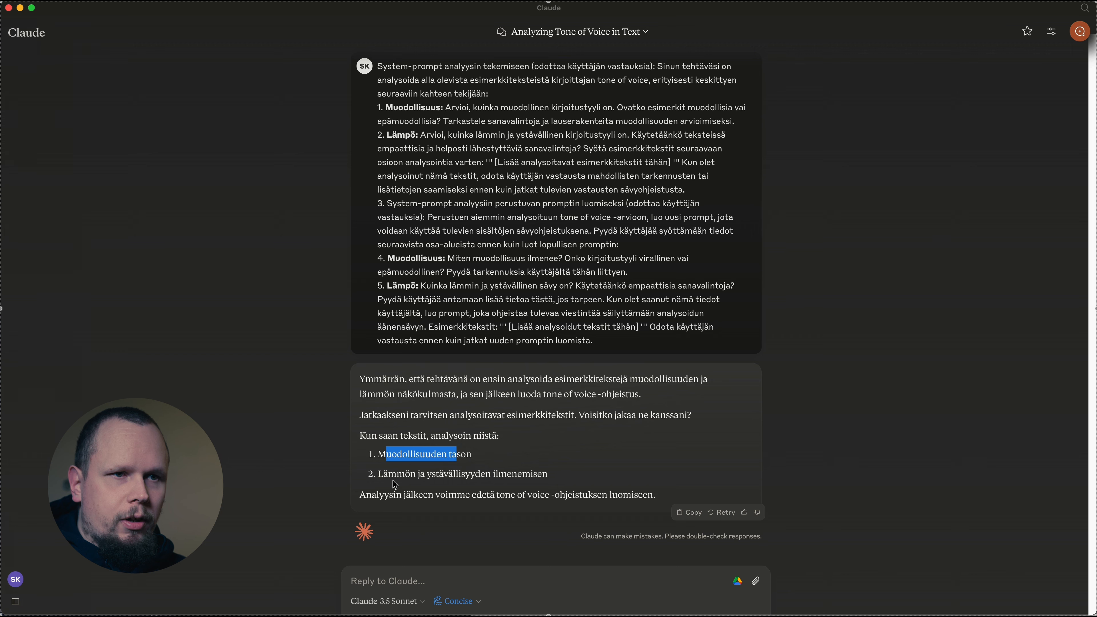
pyautogui.moveTo(396, 474); pyautogui.dragTo(567, 482)
pyautogui.click(567, 482)
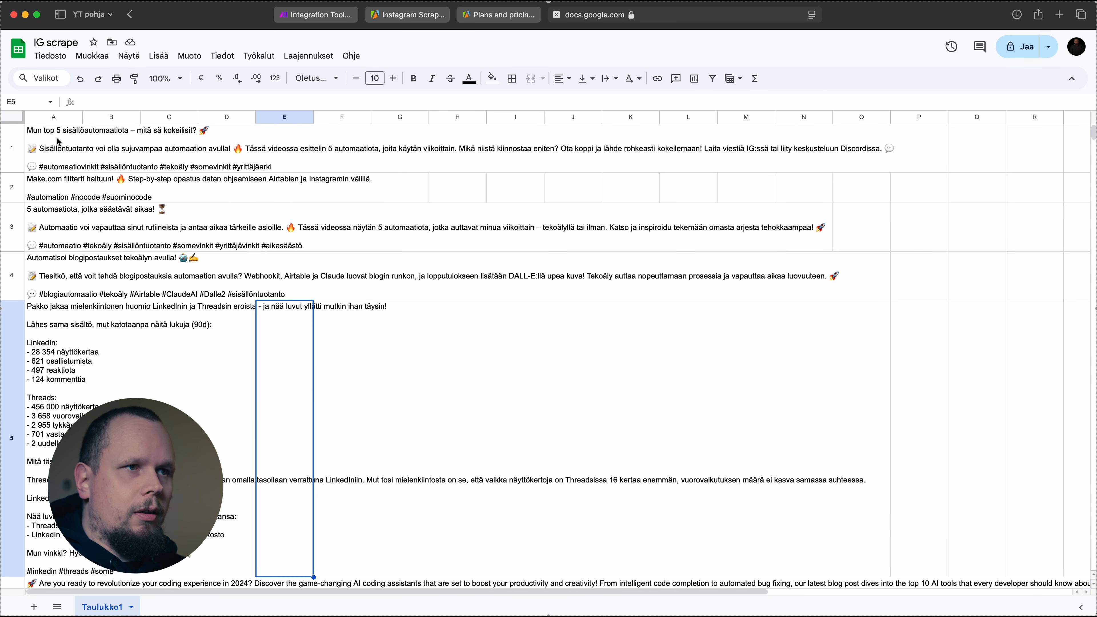
# Copy the captions in A1:A10 of the IG scrape spreadsheet and submit them in the Claude chat as example texts
pyautogui.click(51, 137)
pyautogui.scroll(-5, 60, 156)
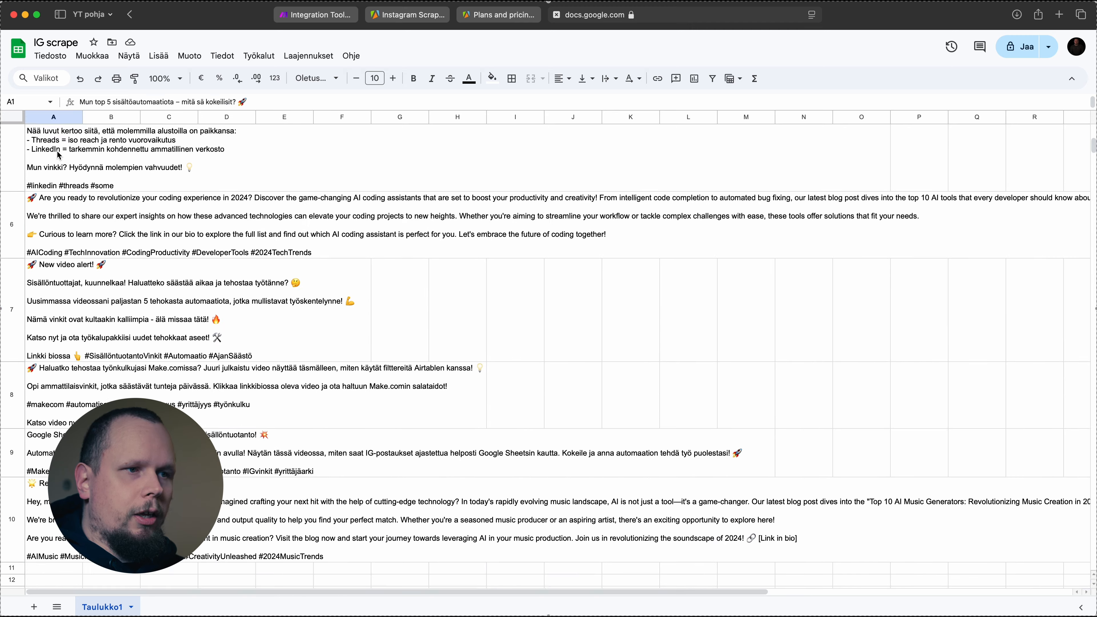
pyautogui.scroll(-3, 60, 161)
pyautogui.keyDown('shift'); pyautogui.click(60, 427); pyautogui.keyUp('shift')
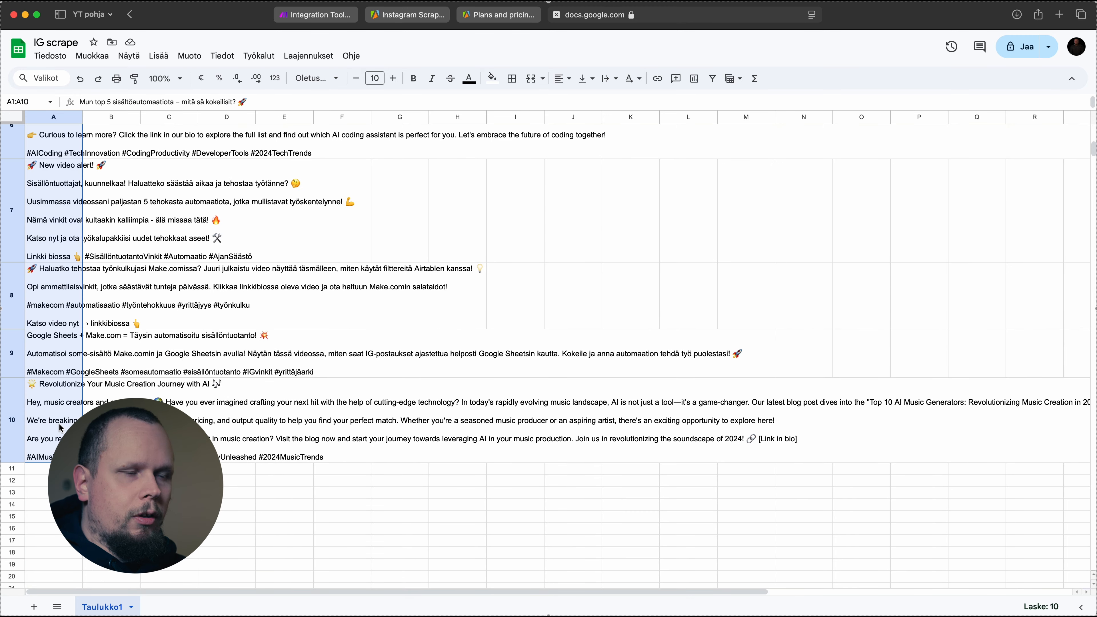
pyautogui.press('super+Tab')
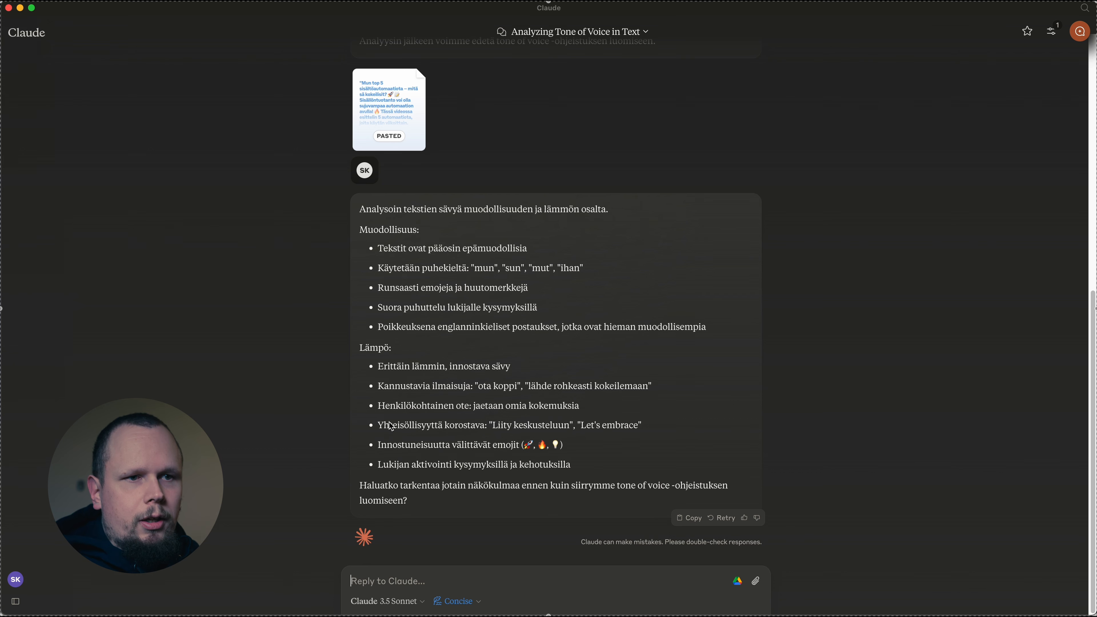
# Reply "Ei tarvitse tarkentaa" to Claude and review the tone-of-voice guidelines from Kirjoitustyyli through Ammattimaisuus vs. rentous
pyautogui.write('Ei tarvi')
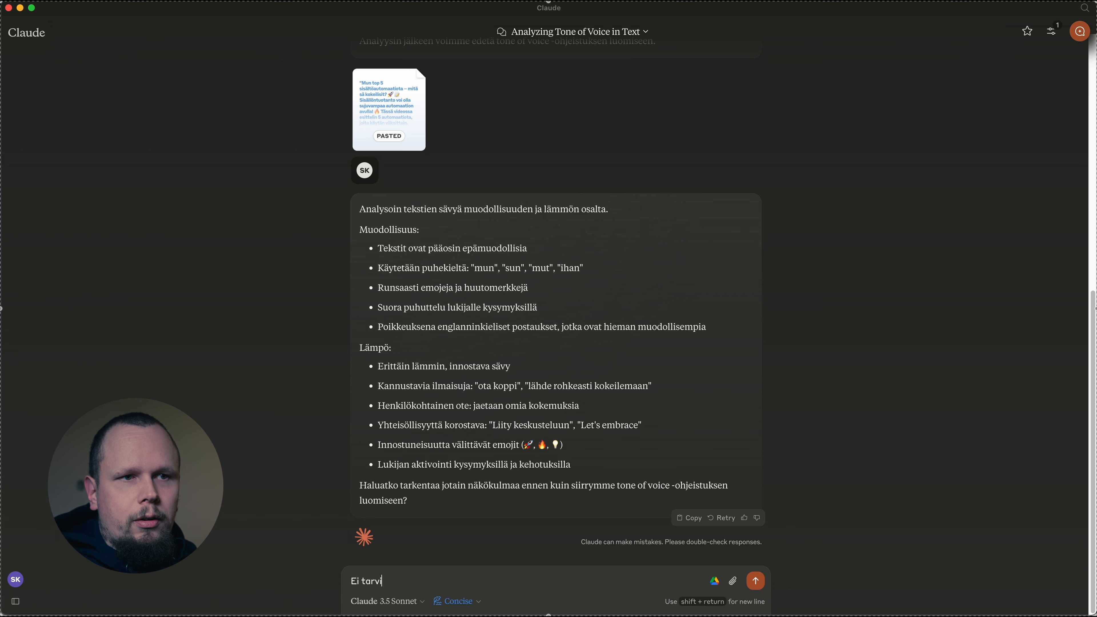
pyautogui.write('tse tarkentaa')
pyautogui.press('Return')
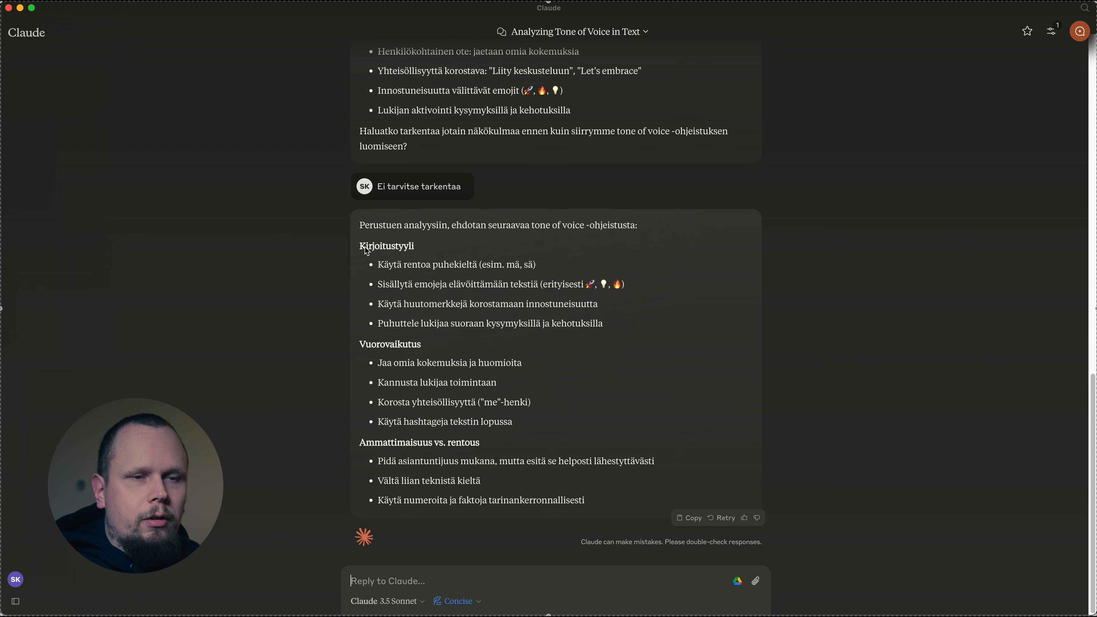
pyautogui.moveTo(362, 246); pyautogui.dragTo(597, 512)
pyautogui.click(609, 503)
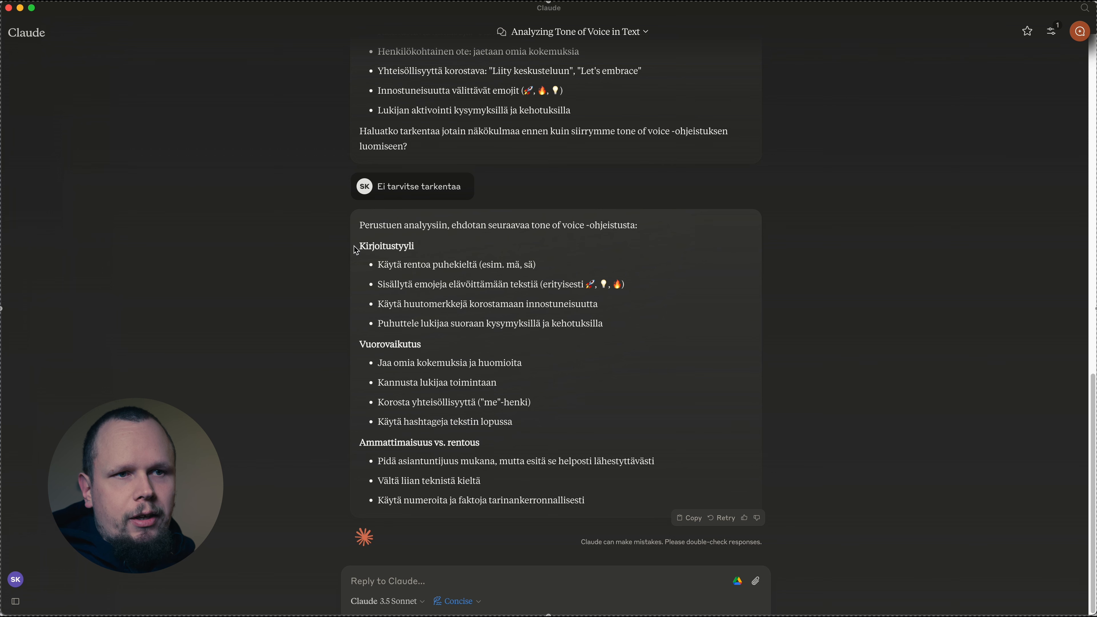
# Copy the guidelines from Kirjoitustyyli through Ammattimaisuus vs. rentous and submit them in a new chat below "Kirjoita tarina Bambista." and "Tässä on tone of voice ohjeet:"
pyautogui.moveTo(358, 250); pyautogui.dragTo(629, 517)
pyautogui.press('super+c')
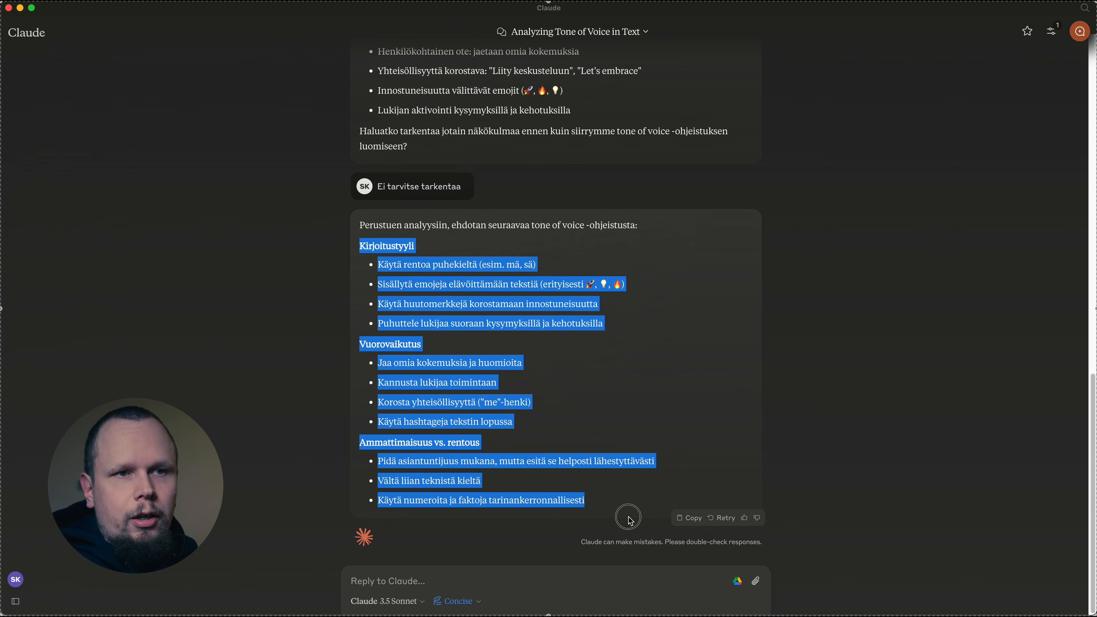
pyautogui.click(600, 496)
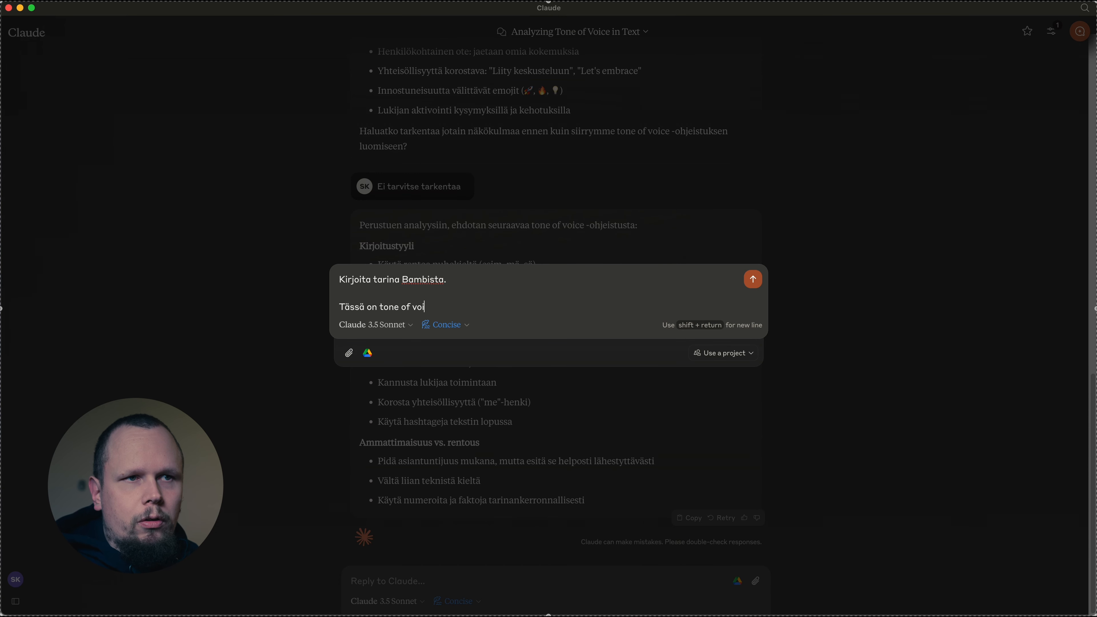
pyautogui.hotkey('shift', 'Return')
pyautogui.hotkey('shift', 'Return')
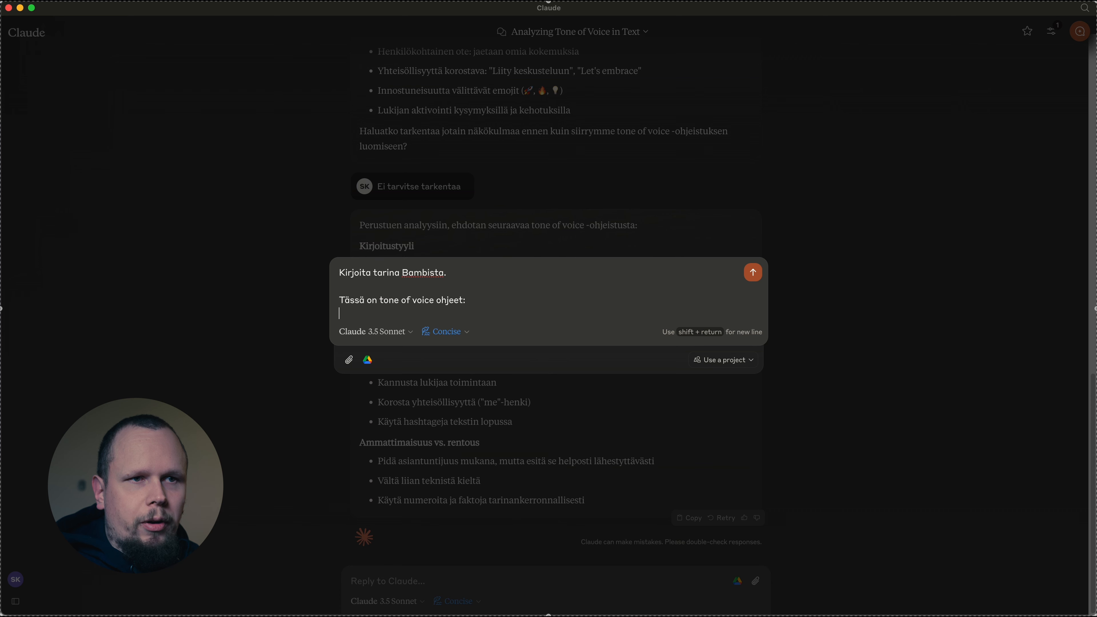
pyautogui.press('super+v')
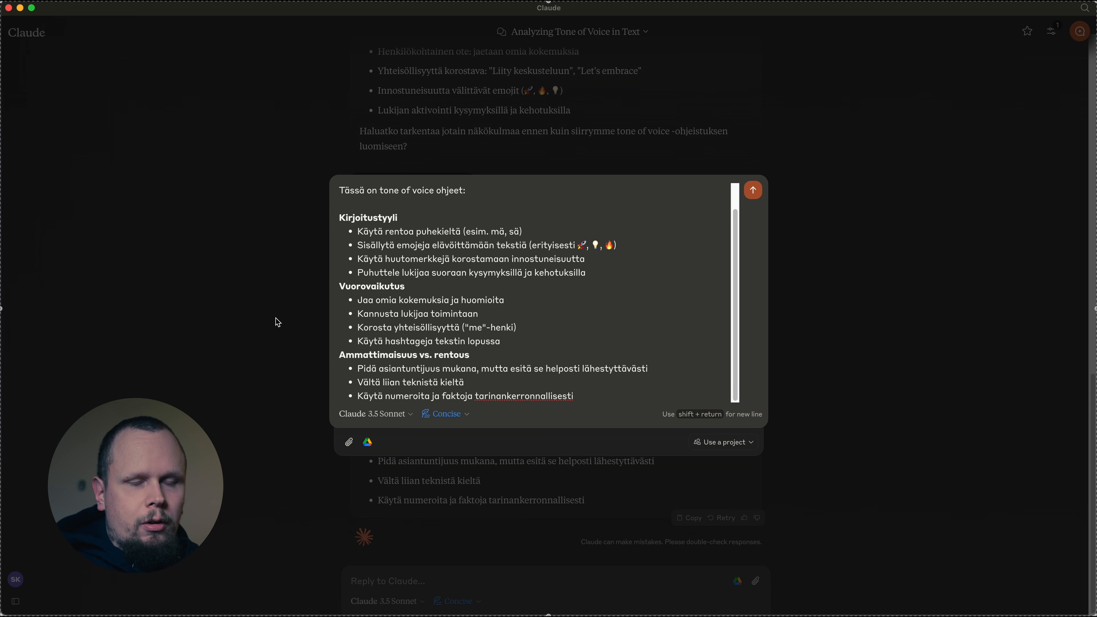
pyautogui.scroll(2, 556, 280)
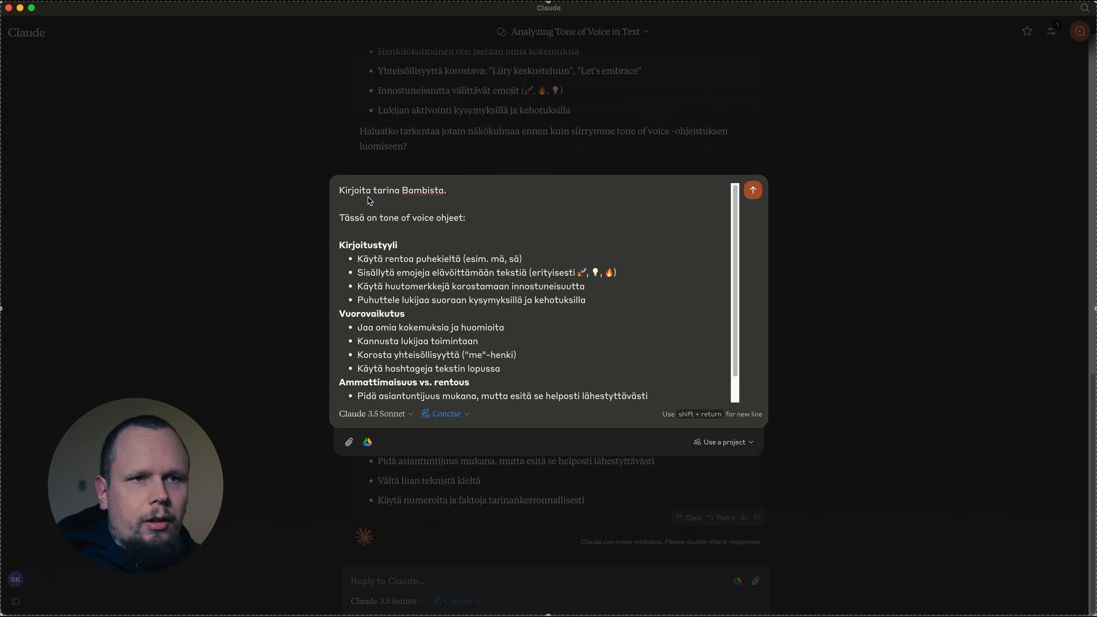
pyautogui.press('Return')
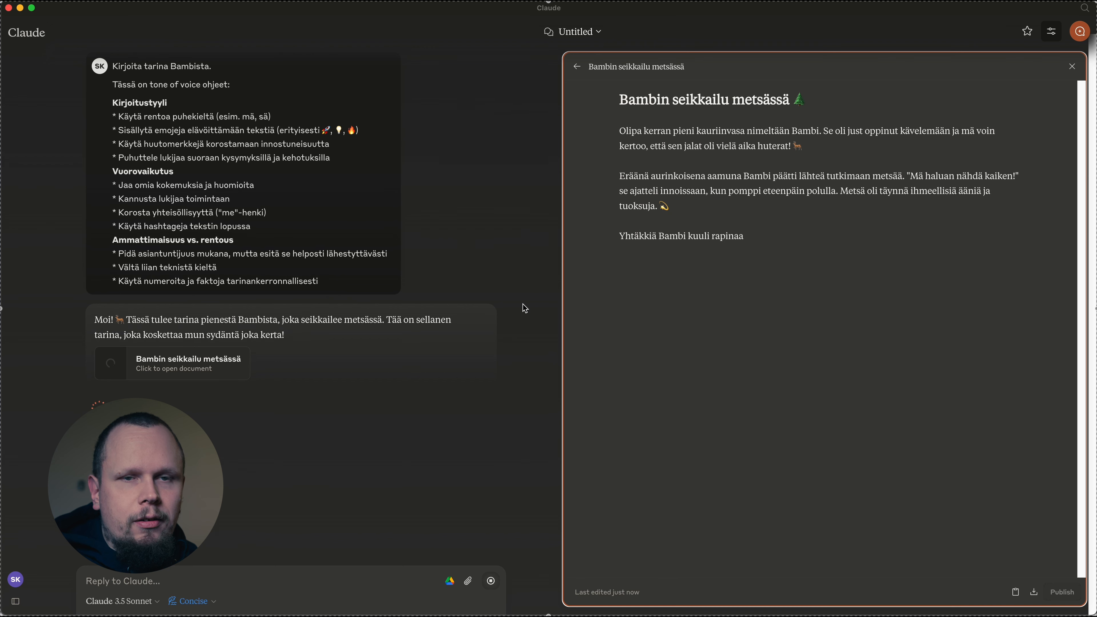